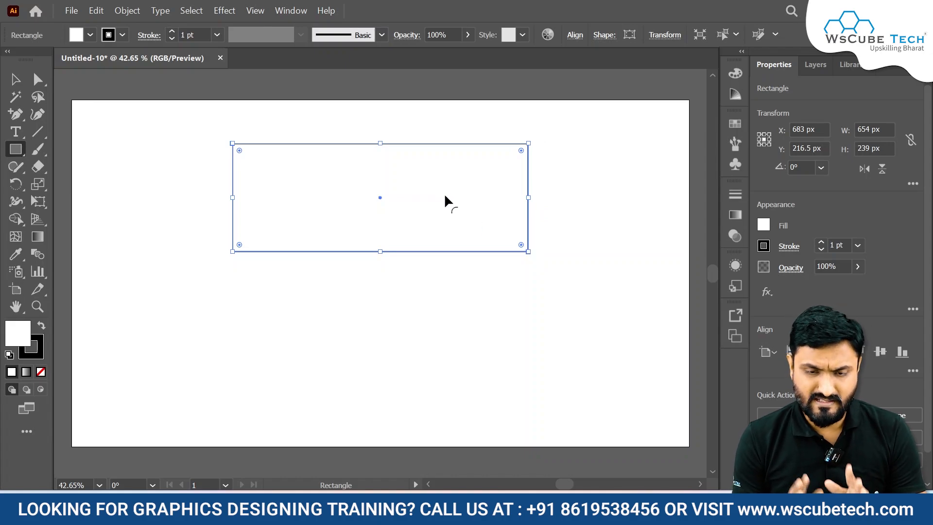
# - Delete the existing rectangle, as well as a freehand trial rectangle drawn about 776 by 294 px
pyautogui.press('Delete')
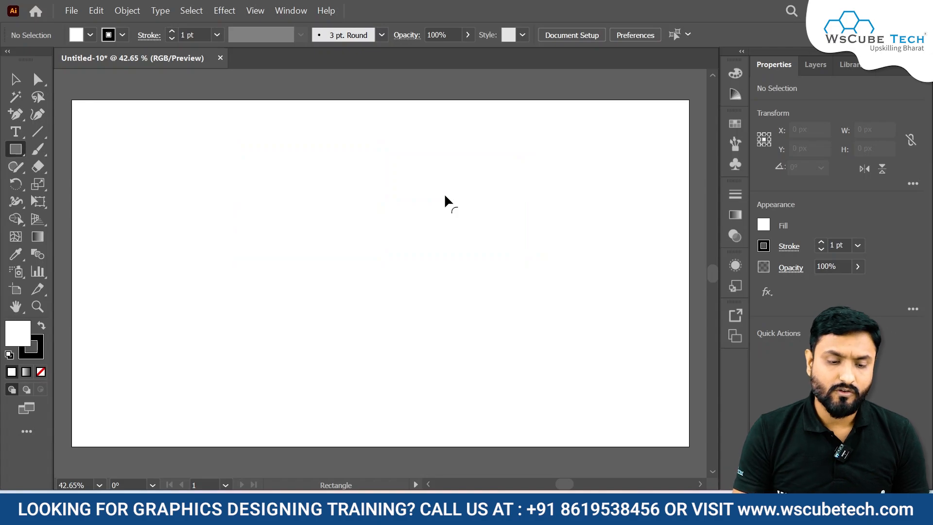
pyautogui.moveTo(96, 126); pyautogui.dragTo(448, 259)
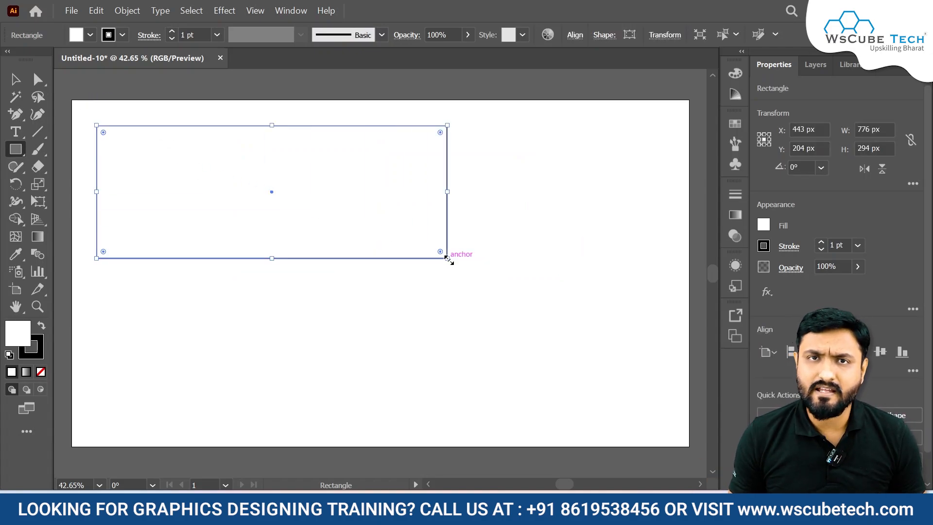
pyautogui.press('Delete')
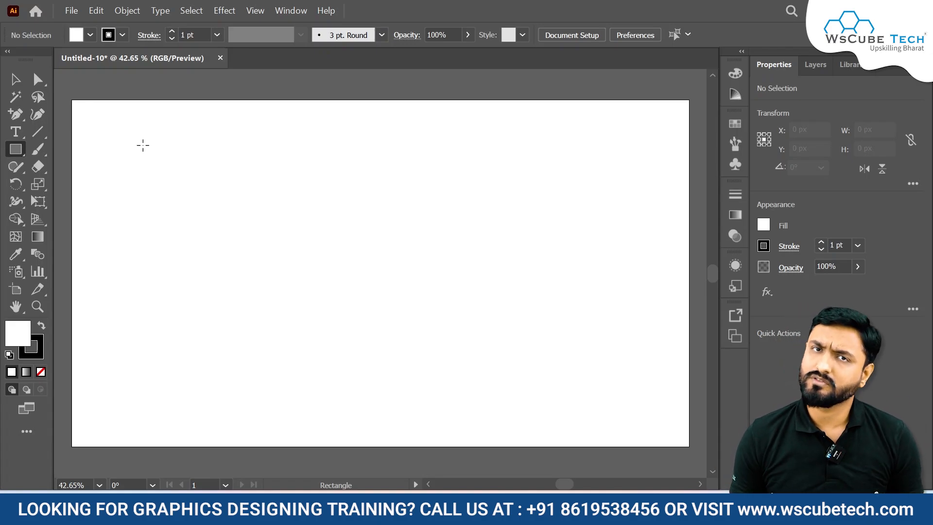
# - Draw a constrained square about 266 by 266 px near the artboard's upper-left corner with the Rectangle tool
pyautogui.moveTo(121, 128); pyautogui.dragTo(380, 253)
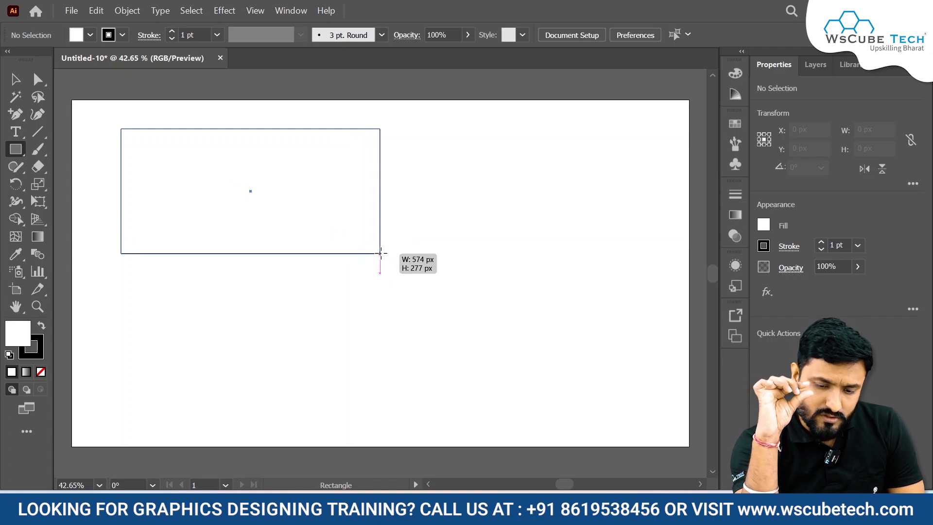
pyautogui.moveTo(380, 254); pyautogui.dragTo(241, 248)
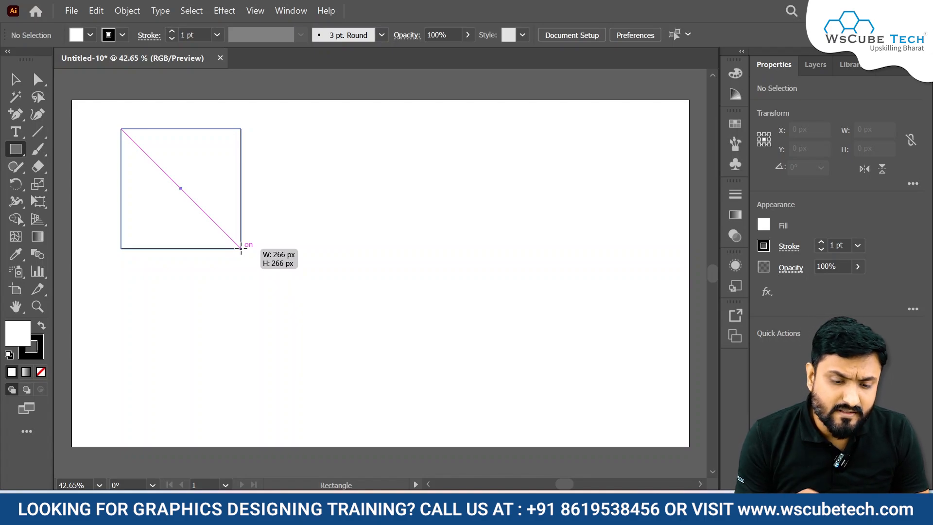
pyautogui.moveTo(240, 248); pyautogui.dragTo(240, 249)
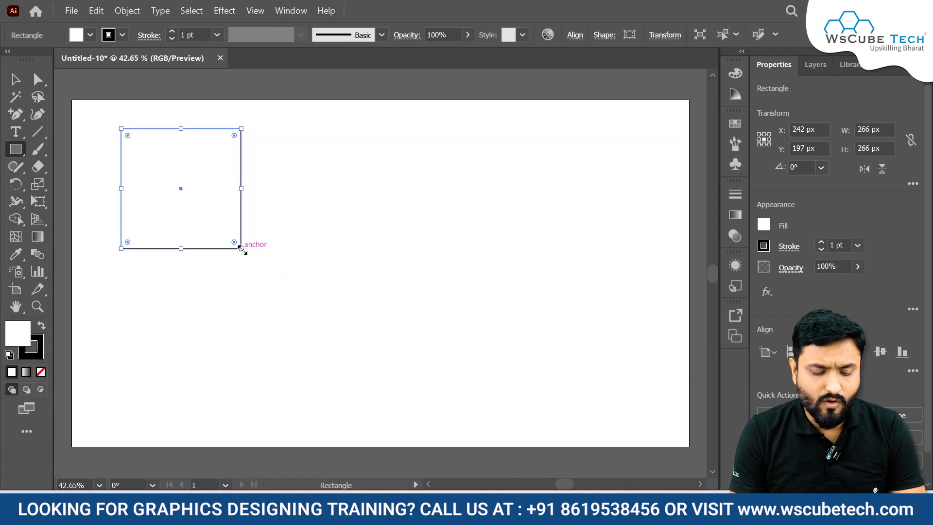
# - Draw and delete a second square beside the first, and undo back to an empty artboard
pyautogui.moveTo(335, 124); pyautogui.dragTo(461, 289)
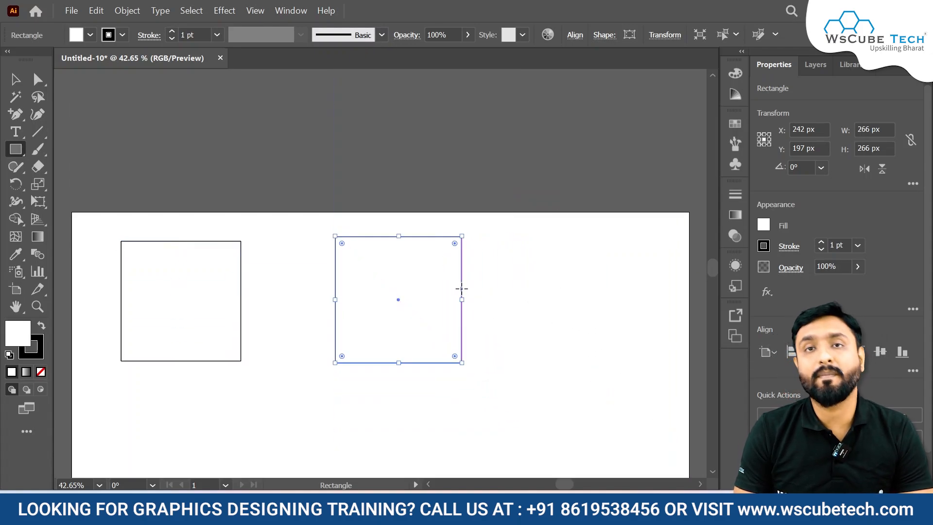
pyautogui.press('Delete')
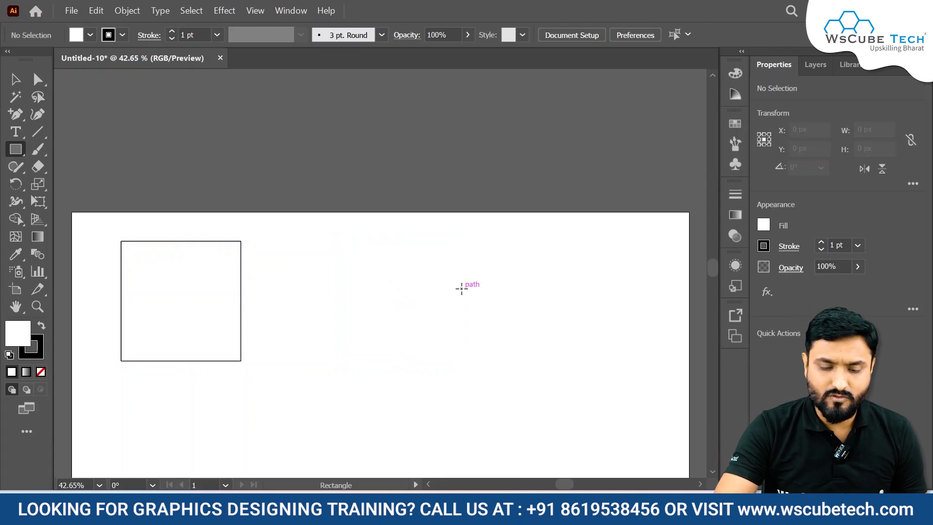
pyautogui.hotkey('ctrl', 'z')
pyautogui.hotkey('ctrl', 'z')
pyautogui.hotkey('ctrl', 'z')
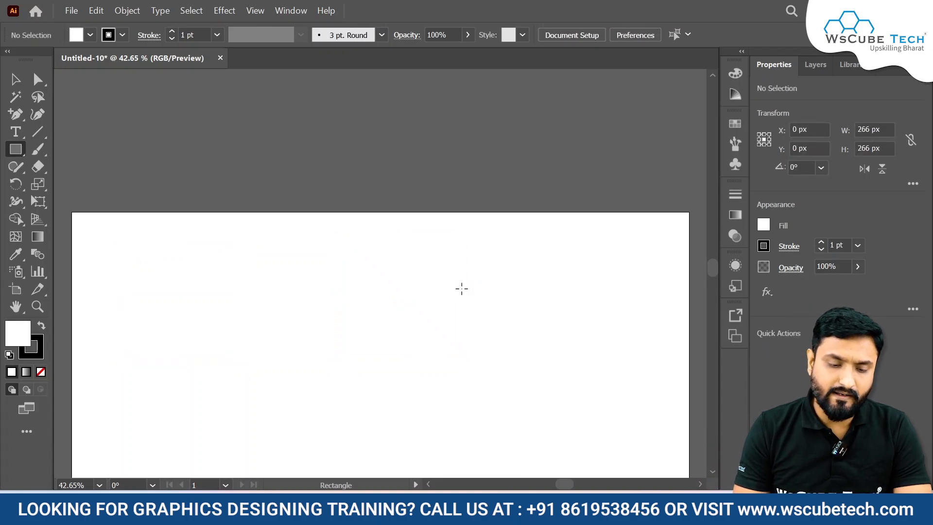
# - Draw a constrained square about 345 by 345 px in the upper-left part of the artboard
pyautogui.scroll(-4, 461, 288)
pyautogui.scroll(3, 462, 288)
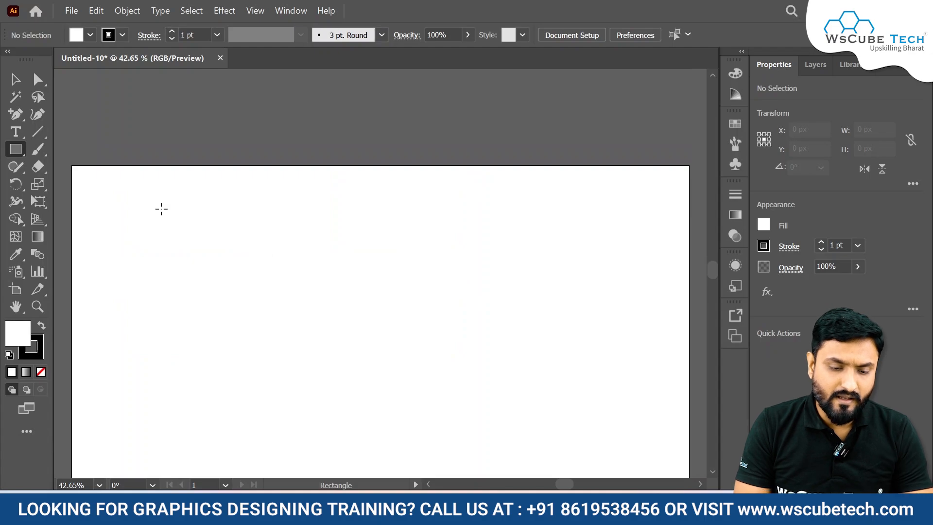
pyautogui.moveTo(120, 212); pyautogui.dragTo(276, 223)
pyautogui.press('shift')
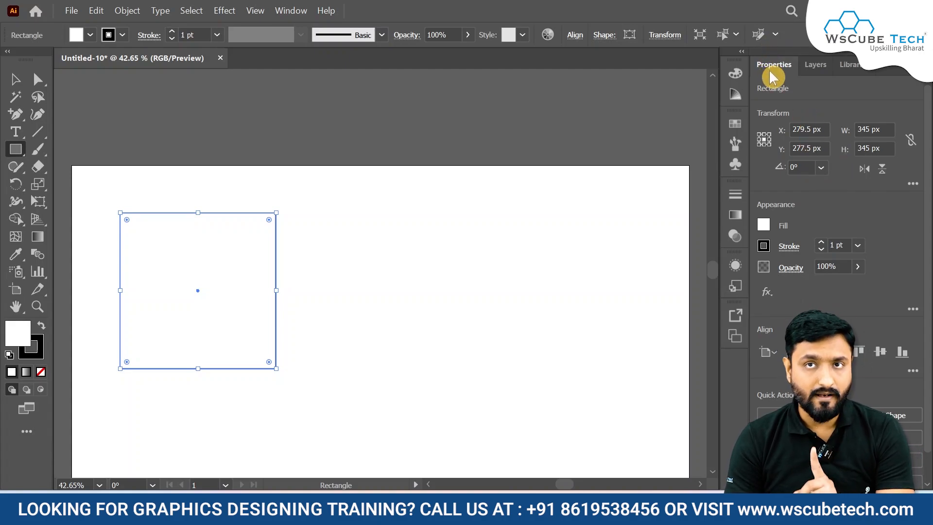
pyautogui.click(844, 11)
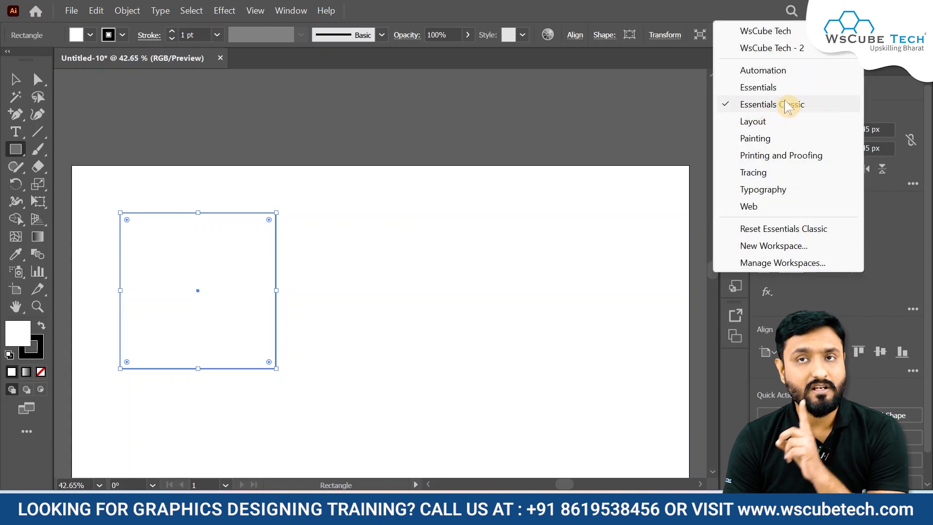
pyautogui.click(895, 246)
pyautogui.click(290, 10)
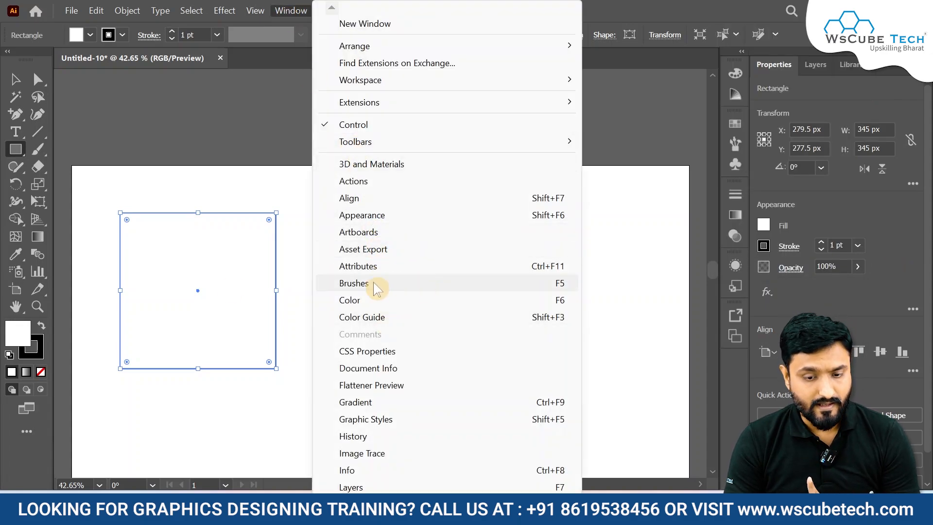
pyautogui.click(293, 277)
pyautogui.click(296, 285)
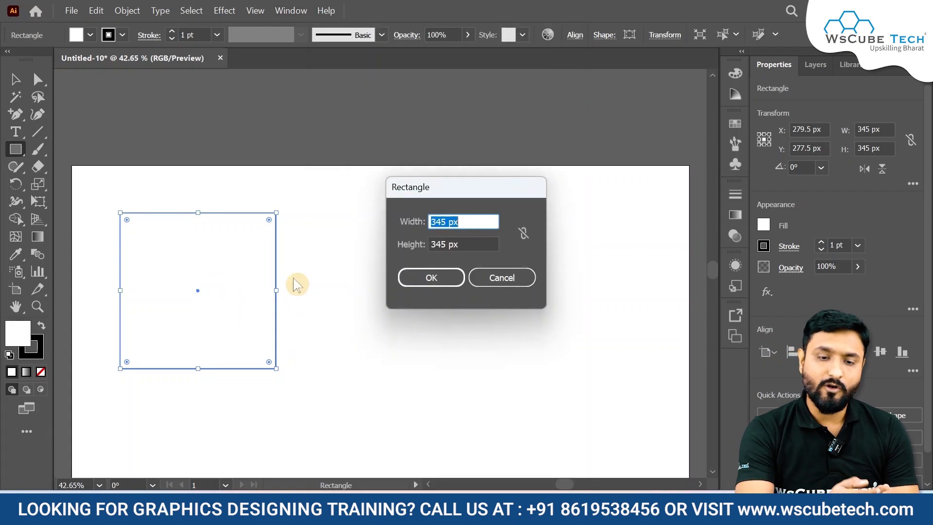
pyautogui.click(493, 277)
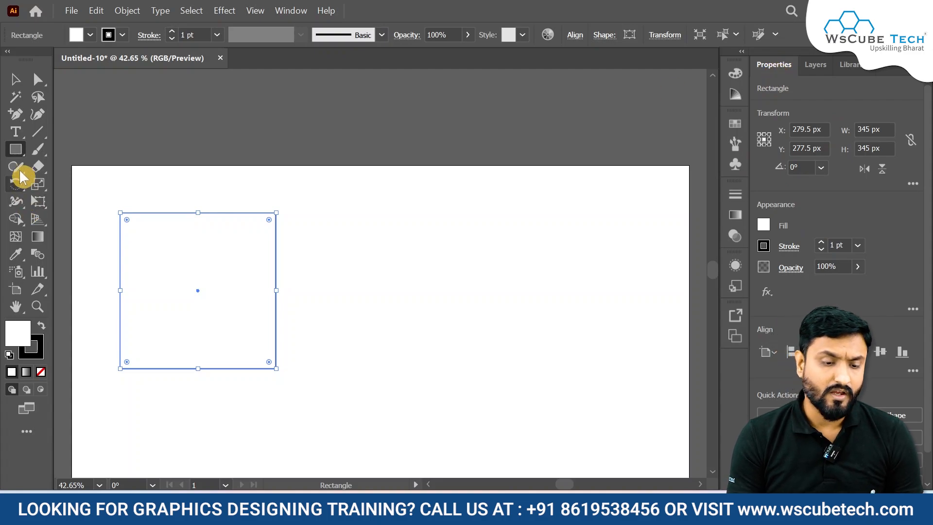
pyautogui.click(17, 152)
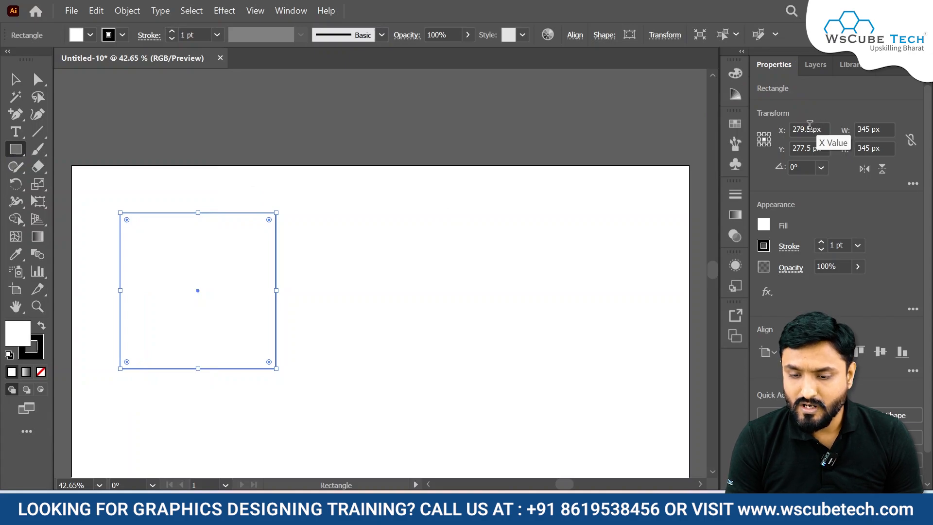
pyautogui.moveTo(808, 127); pyautogui.dragTo(786, 145)
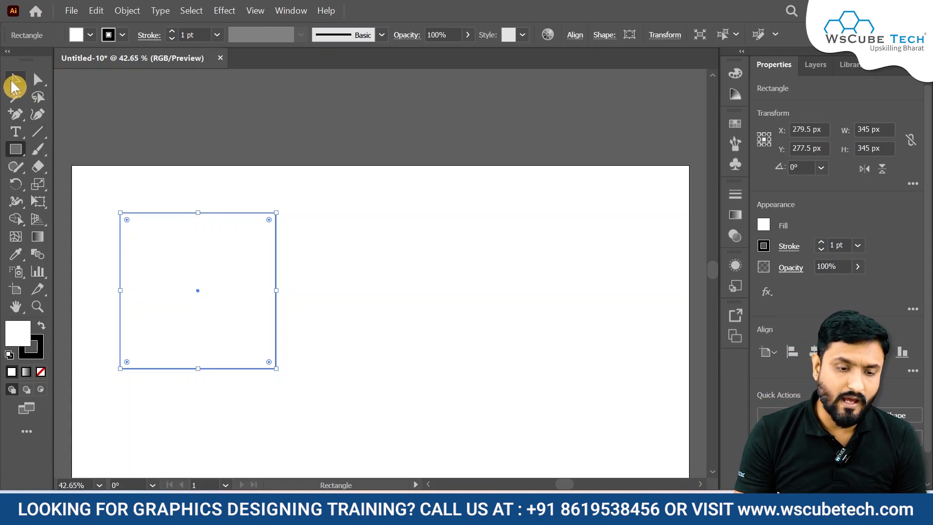
# - Move the square freely around the artboard with the Selection tool, ending at about X 369.5 px, Y 286.5 px
pyautogui.click(22, 85)
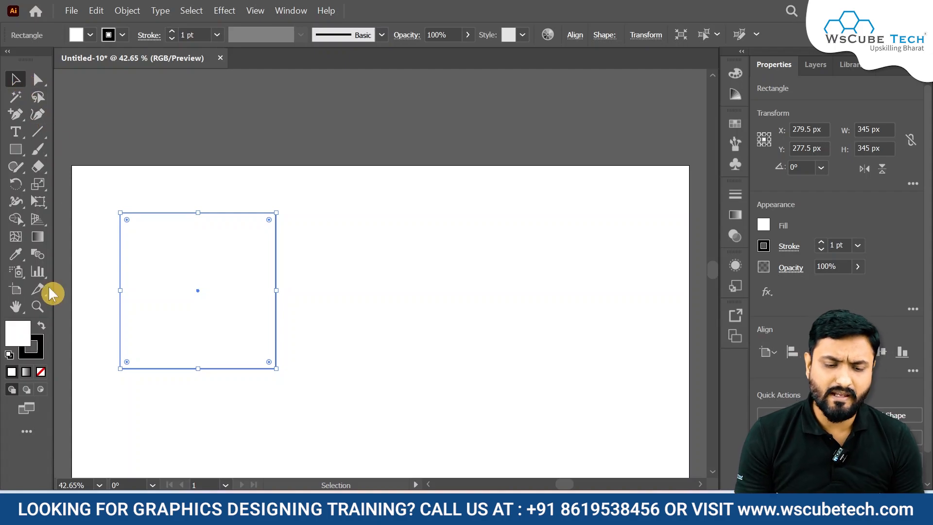
pyautogui.moveTo(147, 272); pyautogui.dragTo(285, 266)
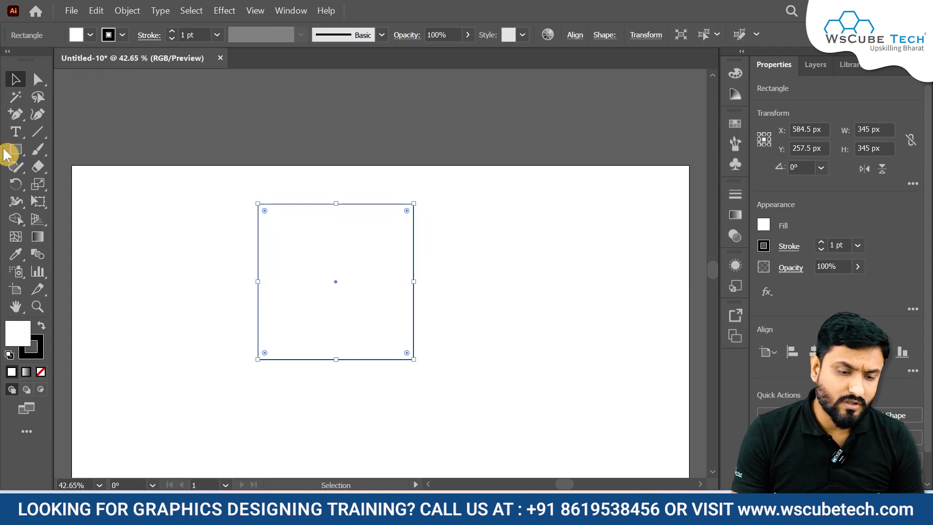
pyautogui.click(14, 84)
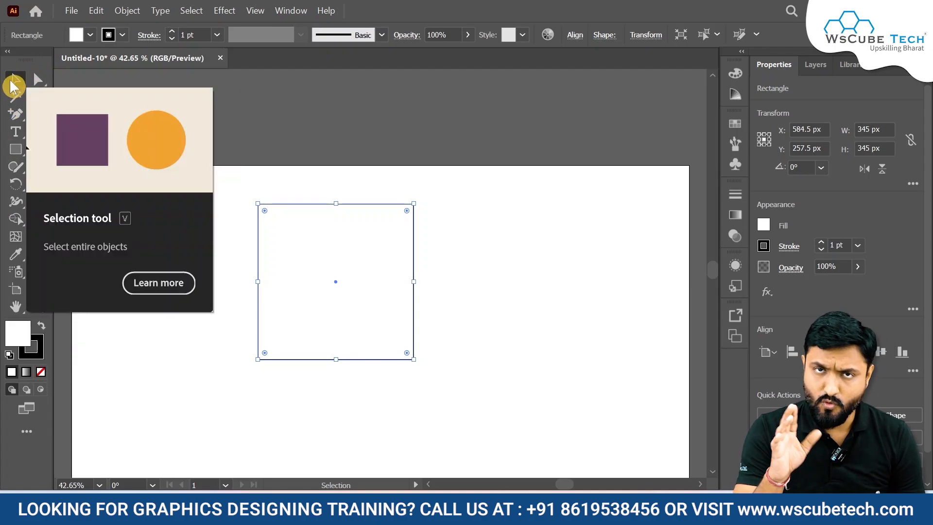
pyautogui.moveTo(260, 277); pyautogui.dragTo(208, 297)
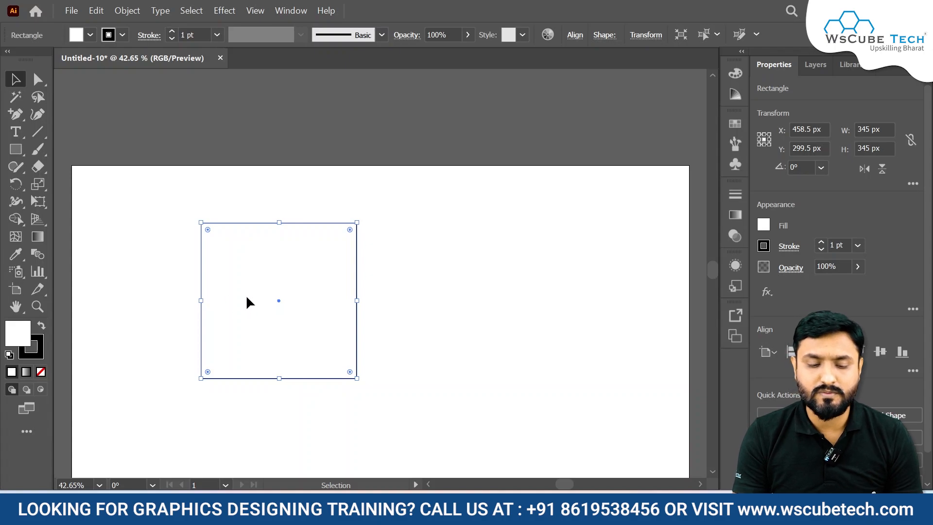
pyautogui.moveTo(246, 302); pyautogui.dragTo(284, 313)
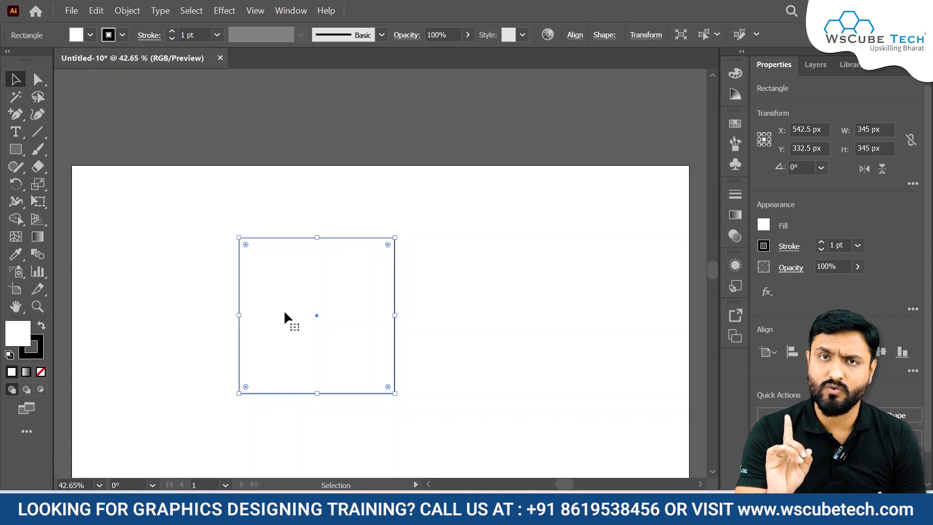
pyautogui.moveTo(281, 310); pyautogui.dragTo(211, 302)
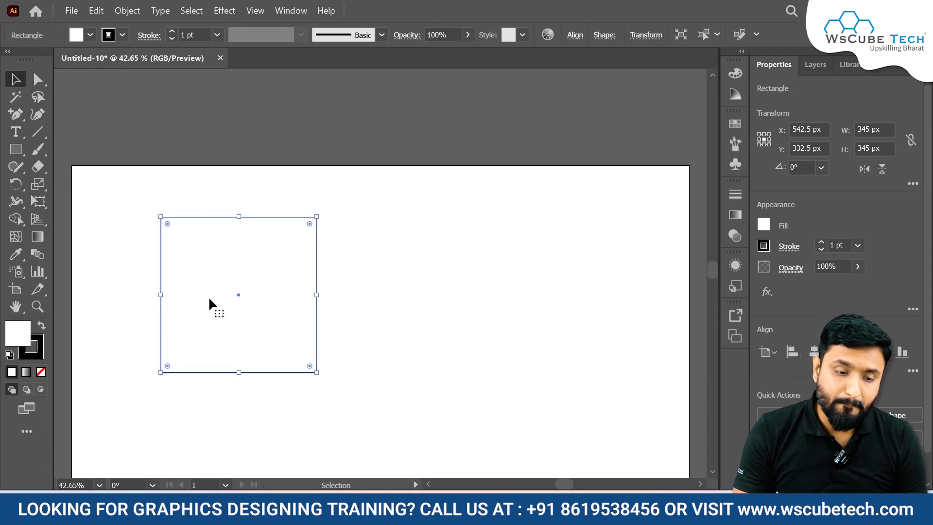
# - Set the square's position to X 400 px and Y 300 px
pyautogui.click(20, 154)
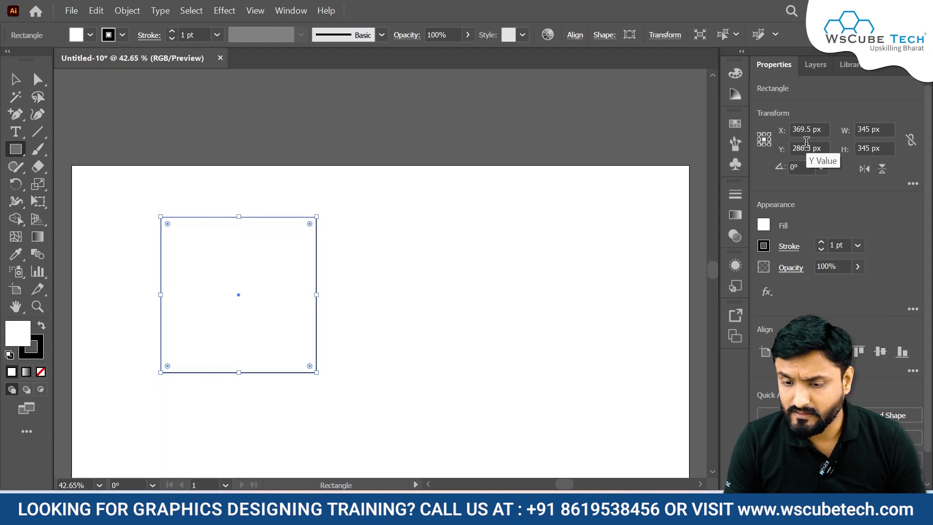
pyautogui.click(810, 127)
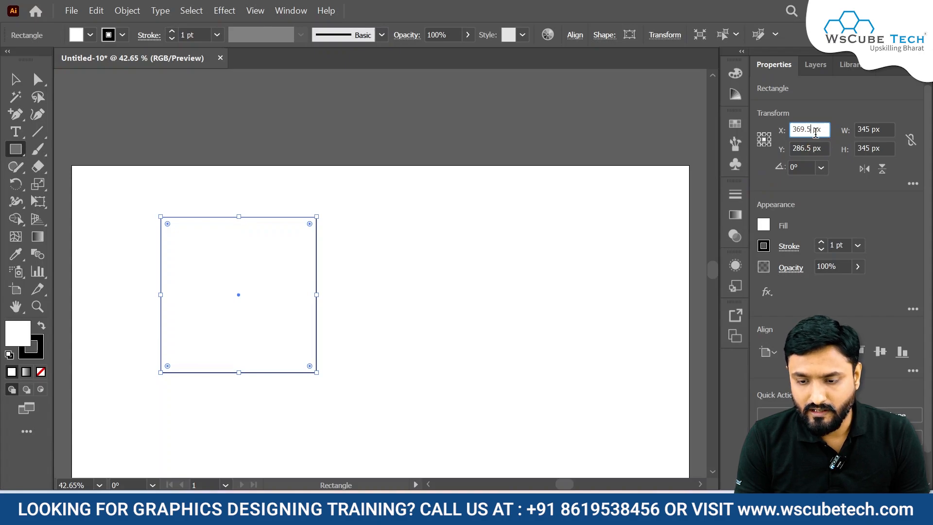
pyautogui.moveTo(815, 131); pyautogui.dragTo(752, 131)
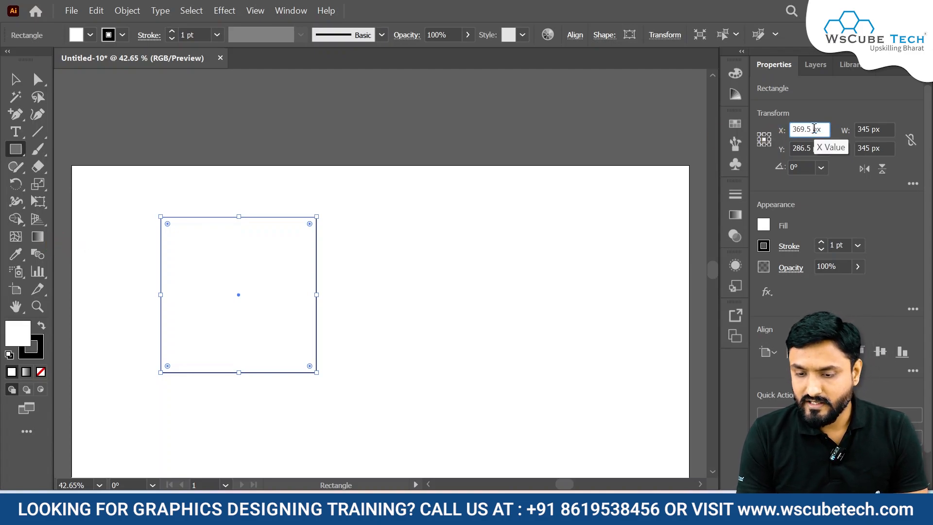
pyautogui.press('BackSpace')
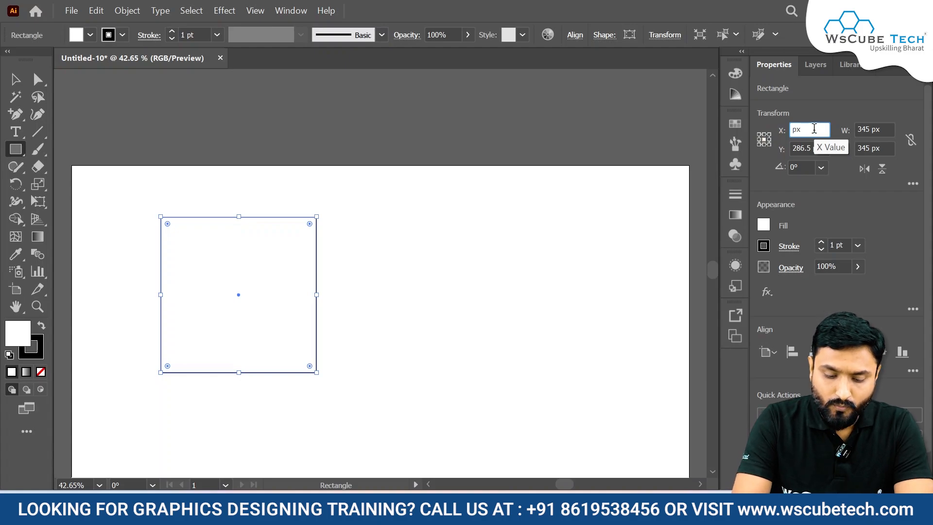
pyautogui.write('400')
pyautogui.press('Return')
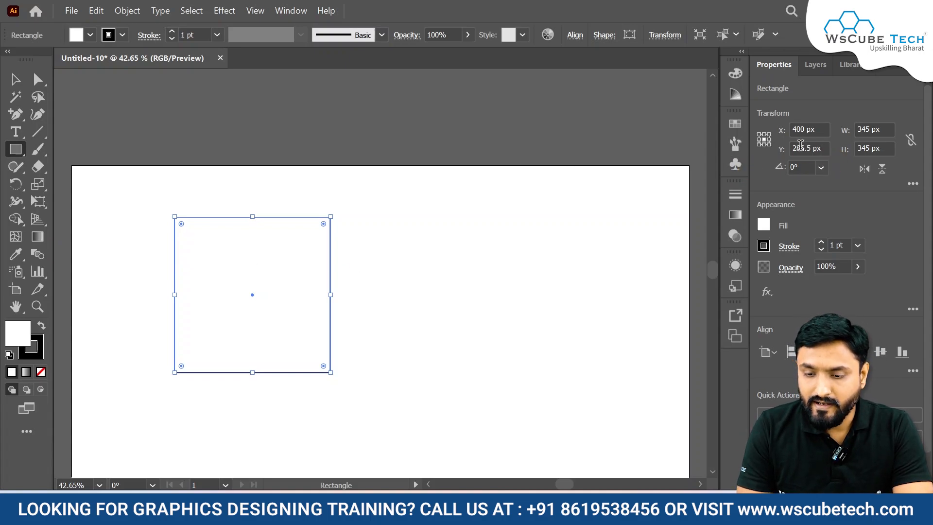
pyautogui.doubleClick(801, 148)
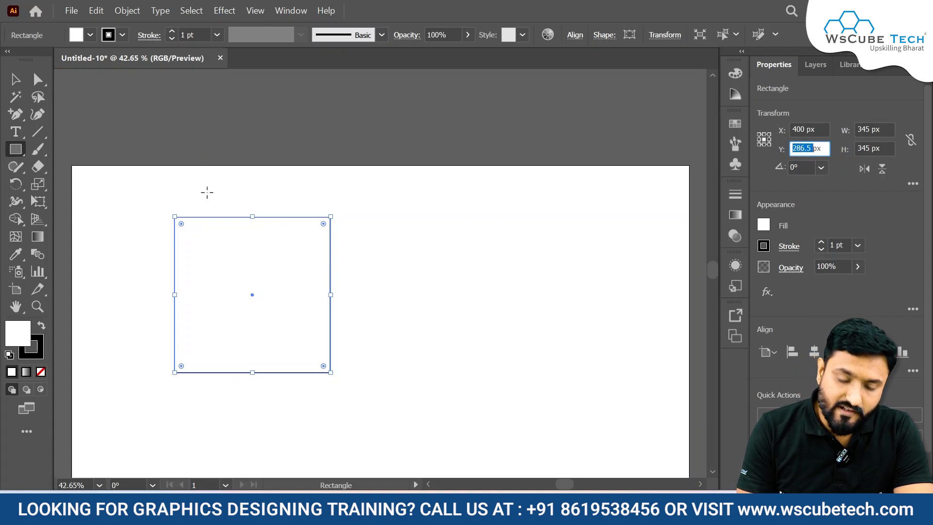
pyautogui.write('3')
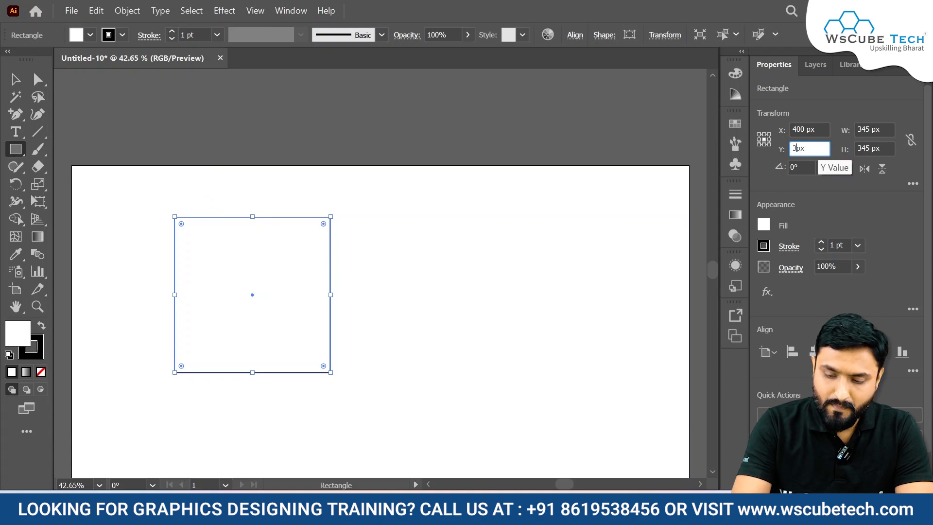
pyautogui.write('00')
pyautogui.press('Return')
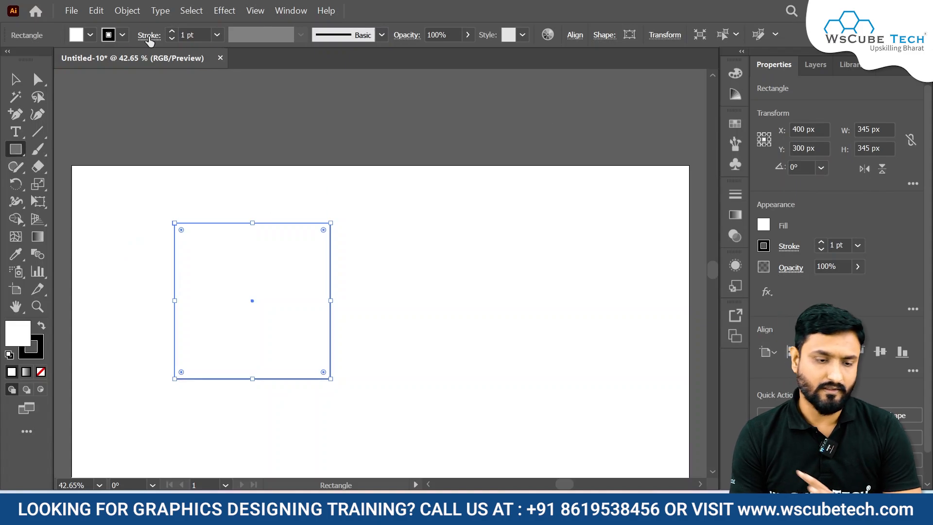
# - Move the square slightly with the Selection tool to about X 400.5 px, Y 300.5 px
pyautogui.click(15, 79)
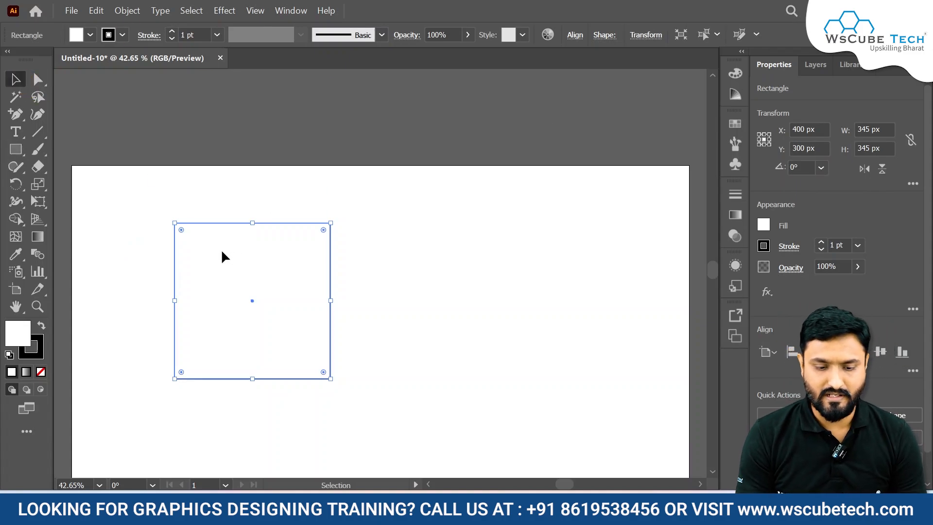
pyautogui.moveTo(221, 256)
pyautogui.mouseDown()
pyautogui.moveTo(146, 260)
pyautogui.moveTo(214, 304)
pyautogui.moveTo(170, 222)
pyautogui.moveTo(206, 255)
pyautogui.moveTo(223, 249)
pyautogui.mouseUp()
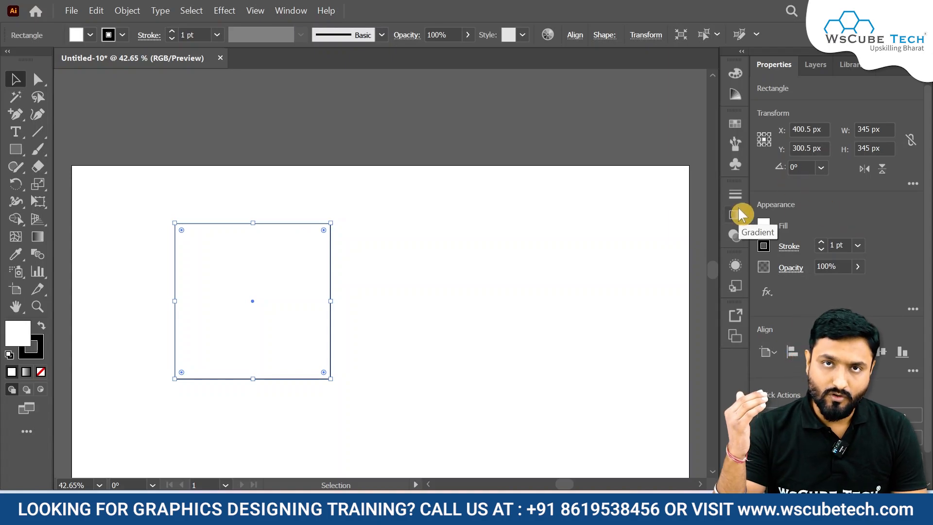
# - Set the square's position back to exactly X 400 px and Y 300 px
pyautogui.click(15, 149)
pyautogui.click(807, 128)
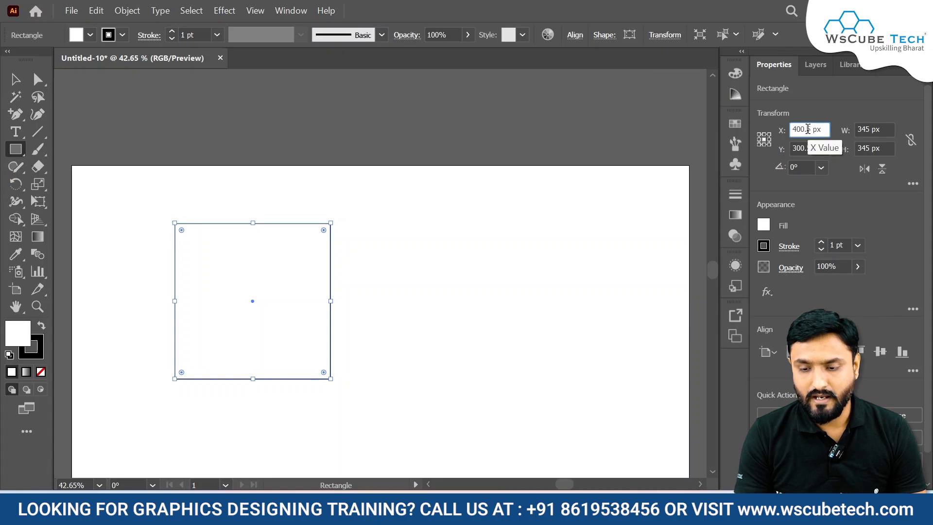
pyautogui.press('BackSpace')
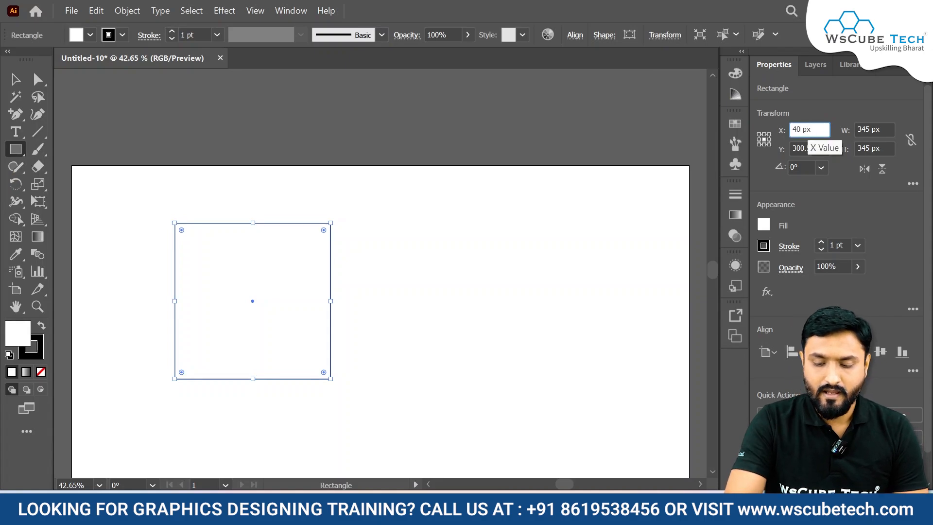
pyautogui.write('0')
pyautogui.press('Return')
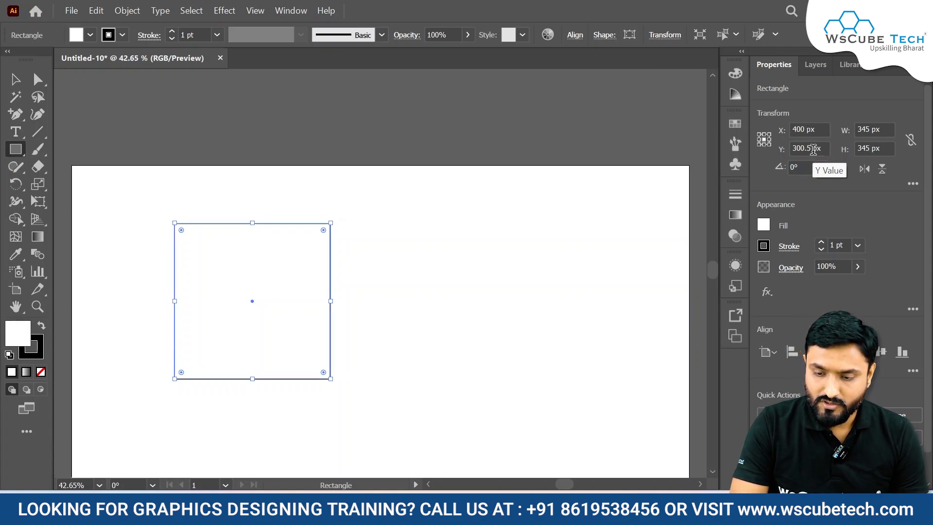
pyautogui.click(813, 148)
pyautogui.press('BackSpace')
pyautogui.press('BackSpace')
pyautogui.press('Return')
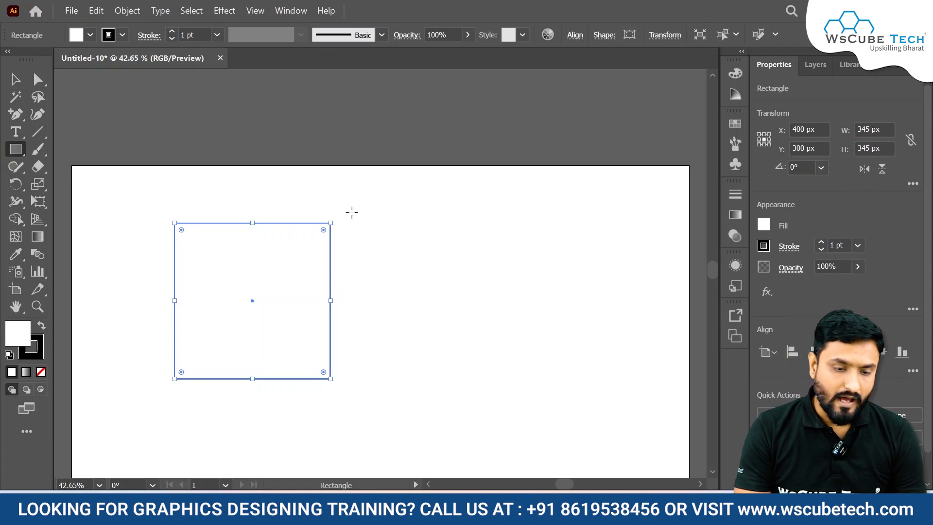
# - Draw and undo an extra rectangle beside the square, and shrink the square freely to about 203.5 by 212.5 px
pyautogui.moveTo(394, 218); pyautogui.dragTo(536, 318)
pyautogui.hotkey('ctrl', 'z')
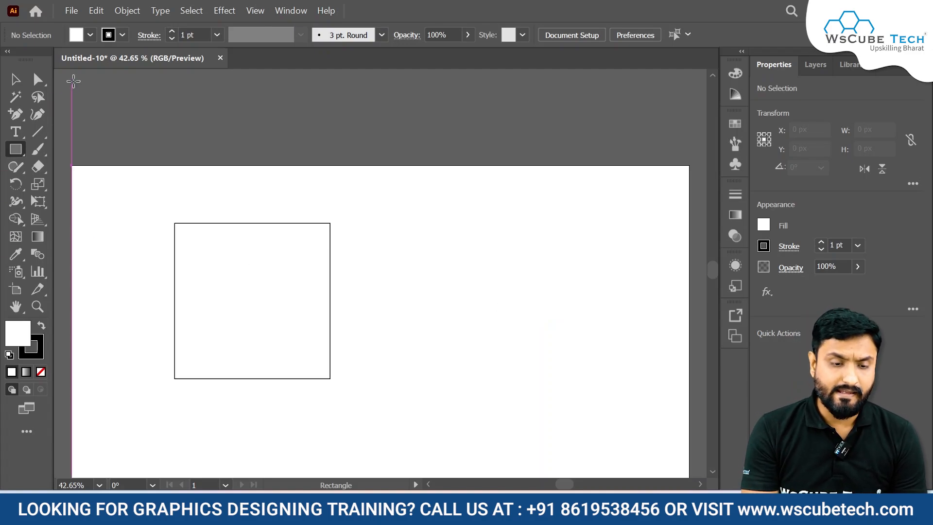
pyautogui.click(17, 82)
pyautogui.click(188, 244)
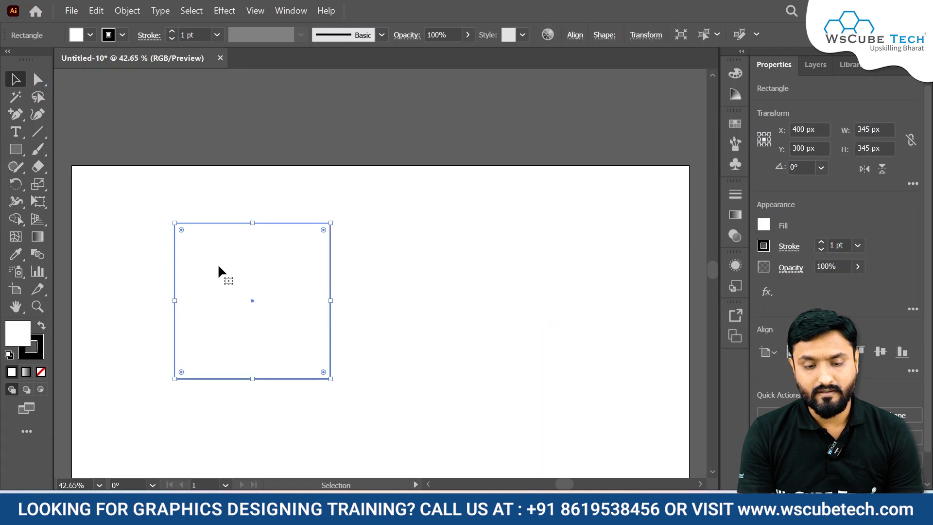
pyautogui.moveTo(262, 316); pyautogui.dragTo(268, 320)
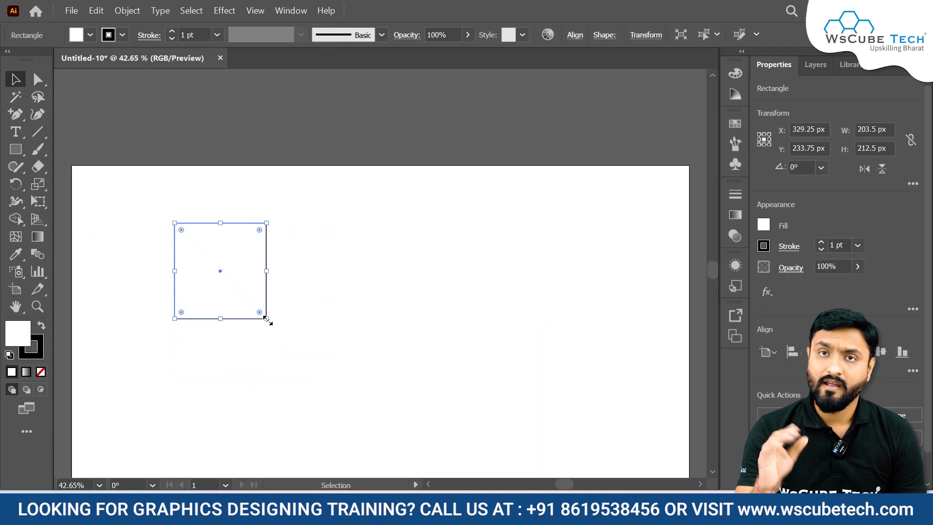
# - Set the shape's width and height to 250 px each
pyautogui.click(16, 150)
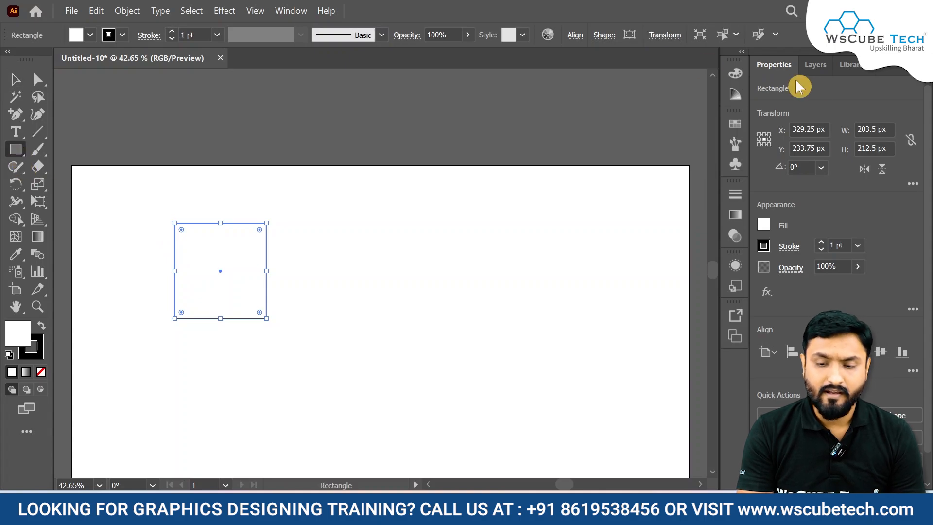
pyautogui.doubleClick(873, 128)
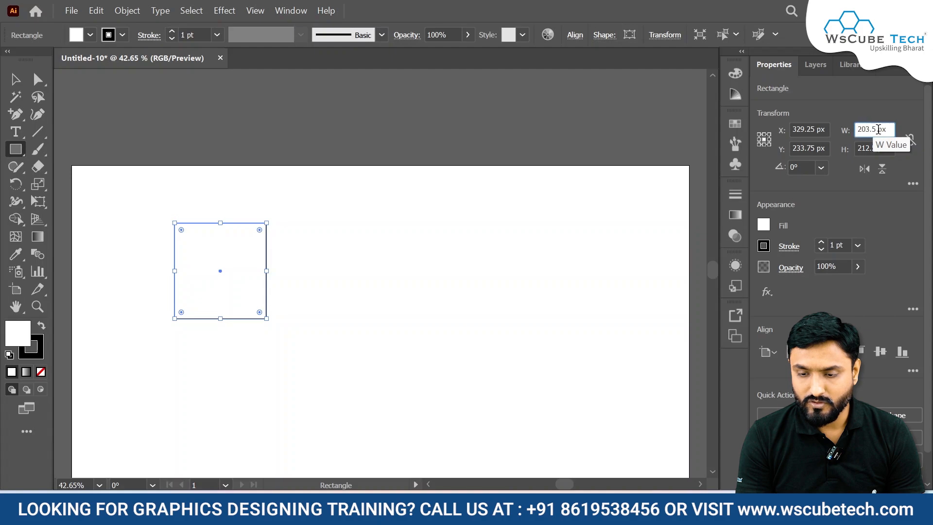
pyautogui.write('250')
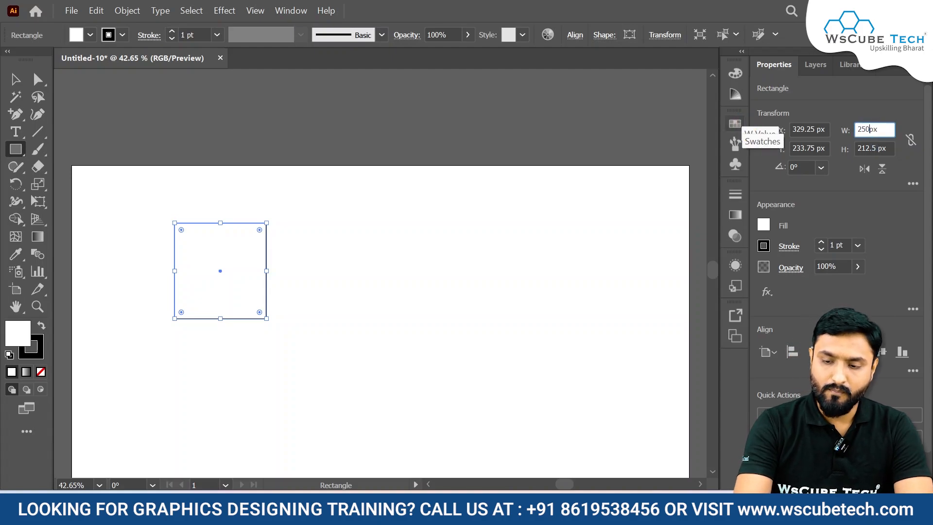
pyautogui.press('Return')
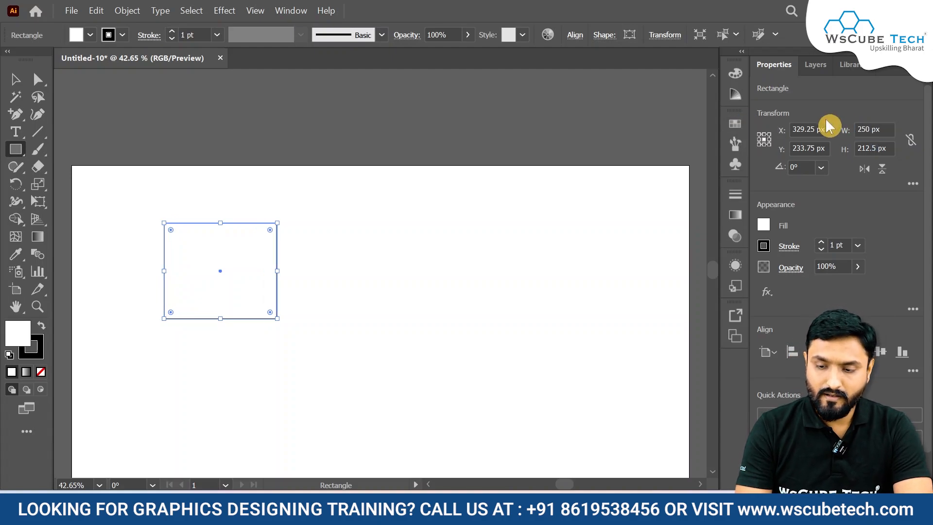
pyautogui.doubleClick(875, 148)
pyautogui.write('250')
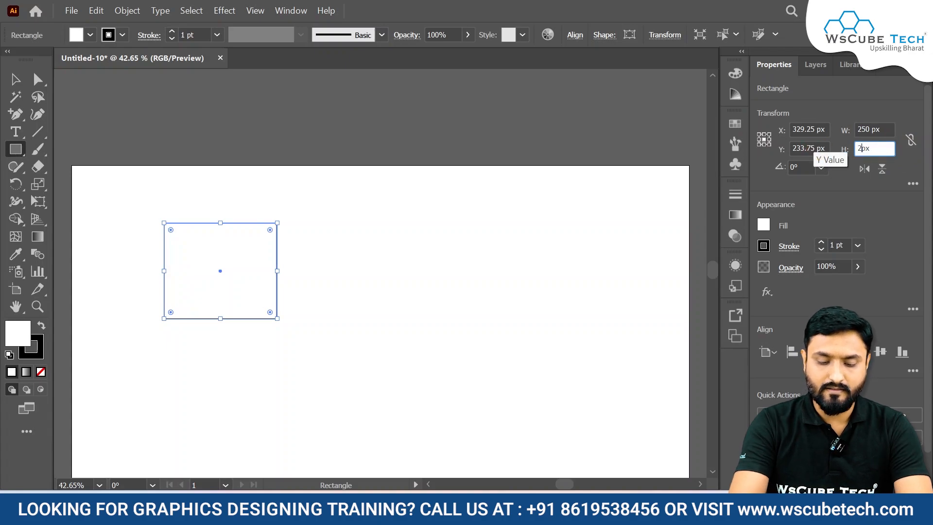
pyautogui.press('Return')
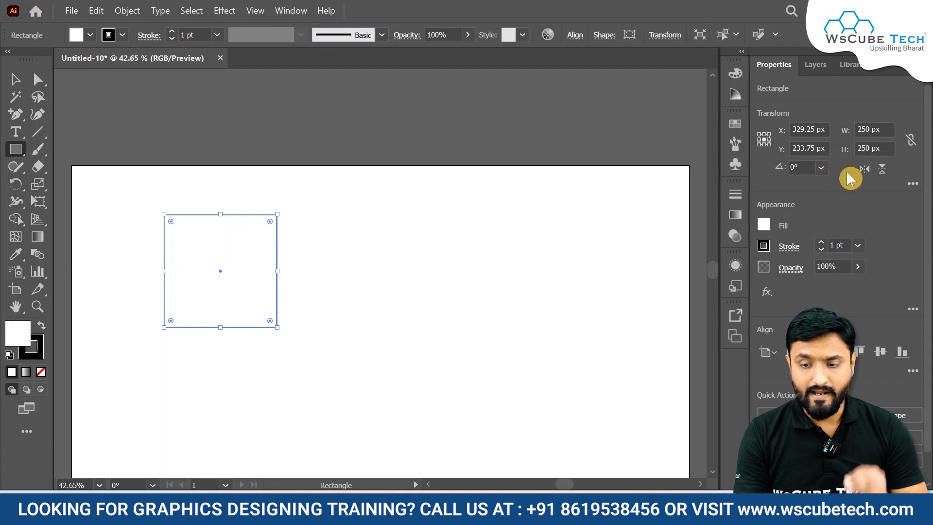
# - Set the square's position to X 300 px and Y 300 px
pyautogui.doubleClick(817, 129)
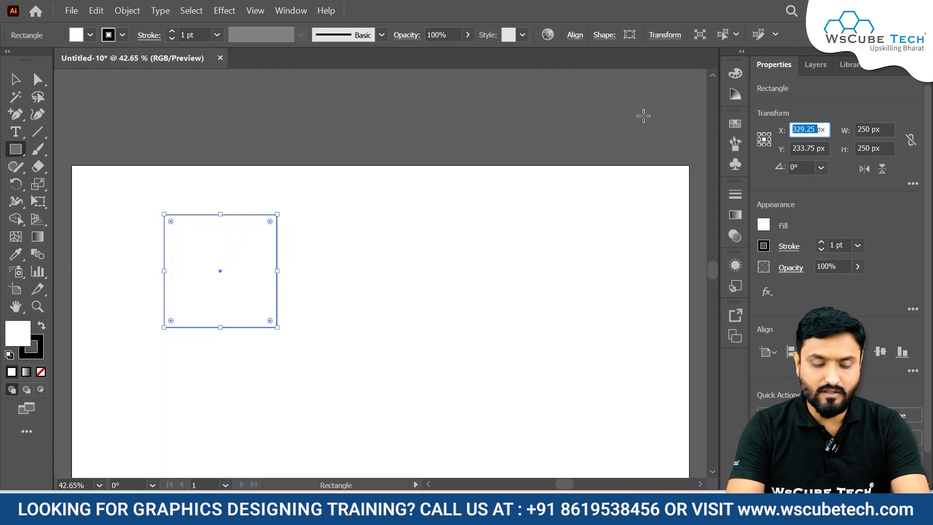
pyautogui.write('300')
pyautogui.press('Return')
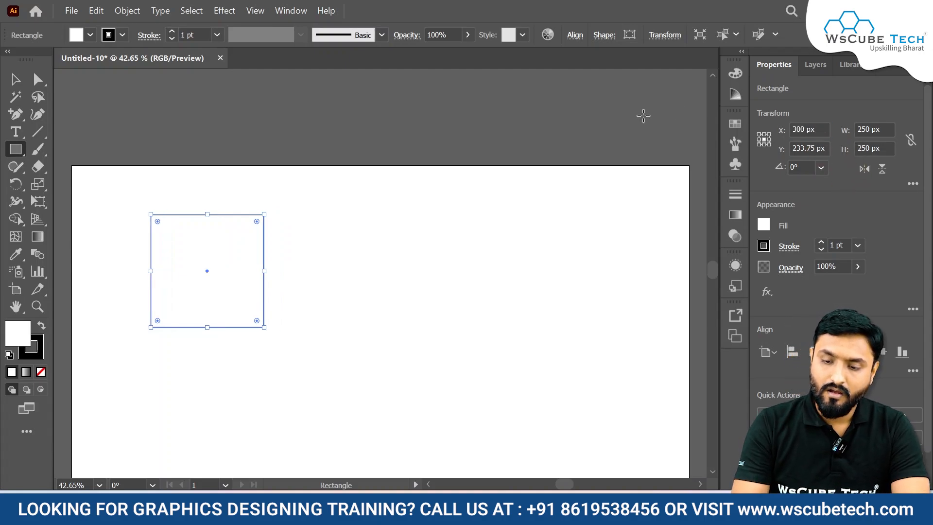
pyautogui.doubleClick(815, 148)
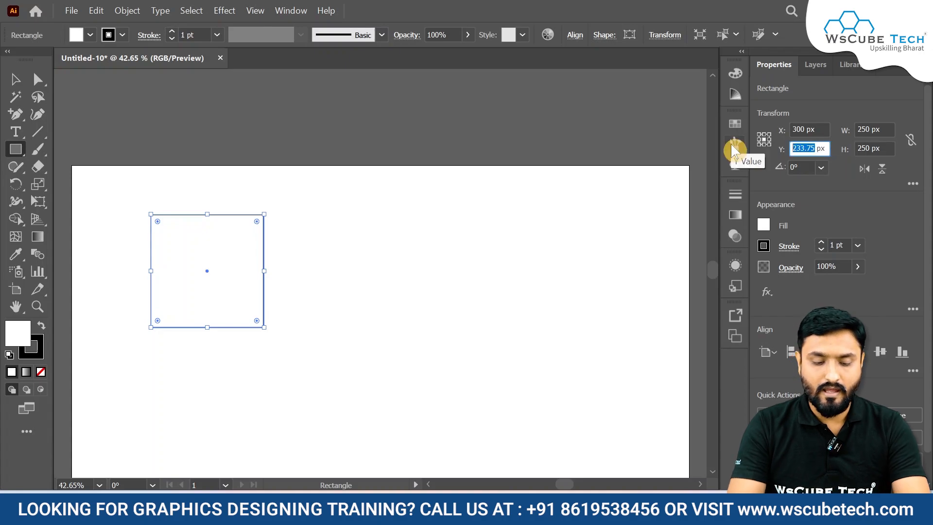
pyautogui.write('300')
pyautogui.press('Return')
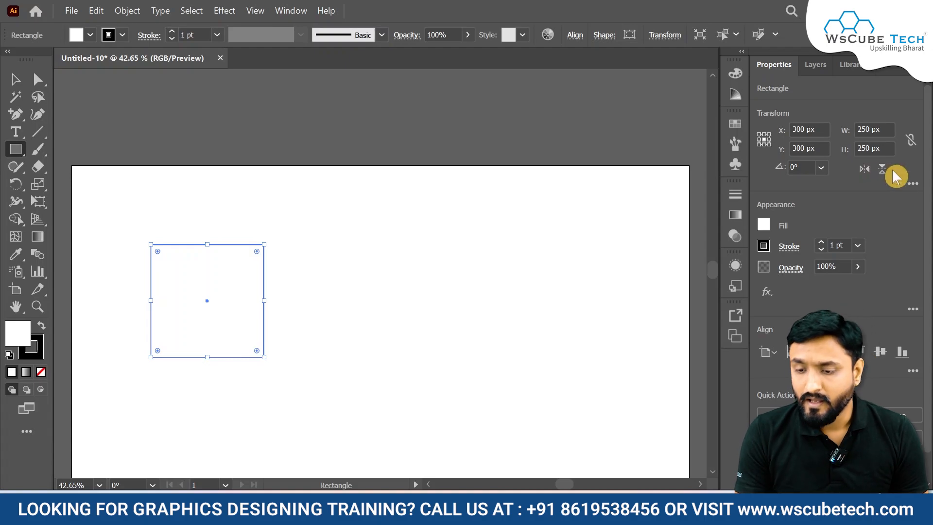
# - Lock the width and height proportions and scale the square to a width of 500 px
pyautogui.click(910, 142)
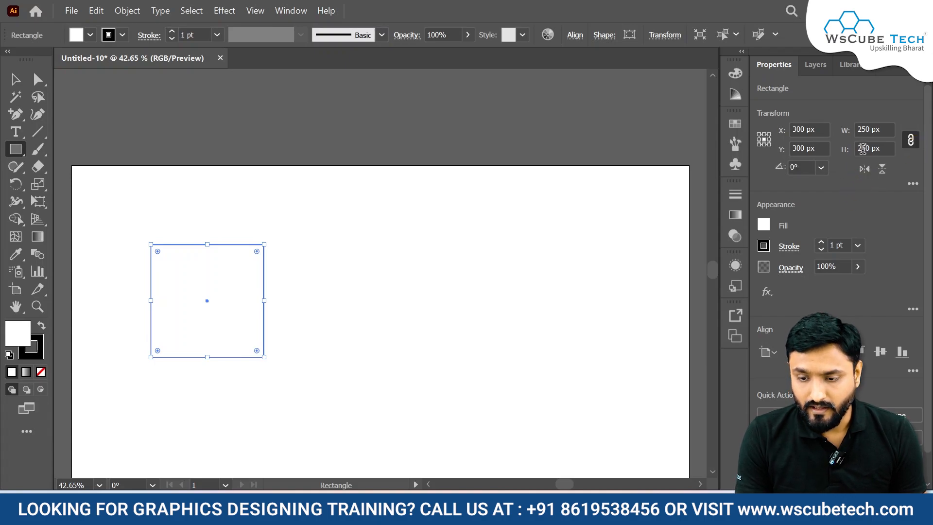
pyautogui.doubleClick(865, 129)
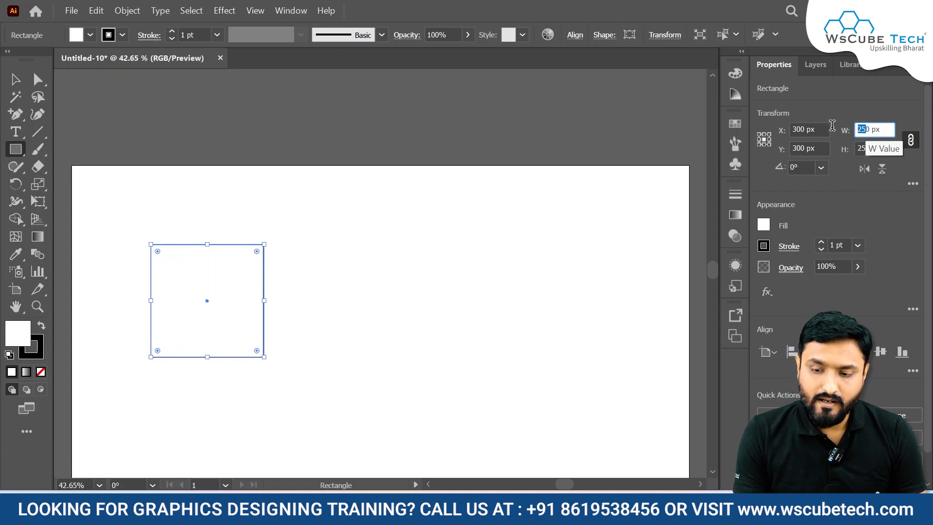
pyautogui.write('5000')
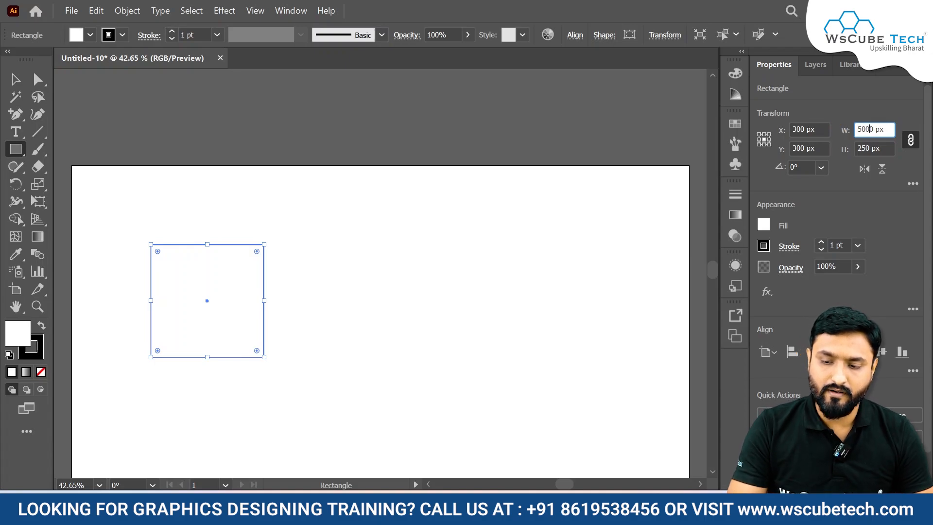
pyautogui.press('BackSpace')
pyautogui.press('Return')
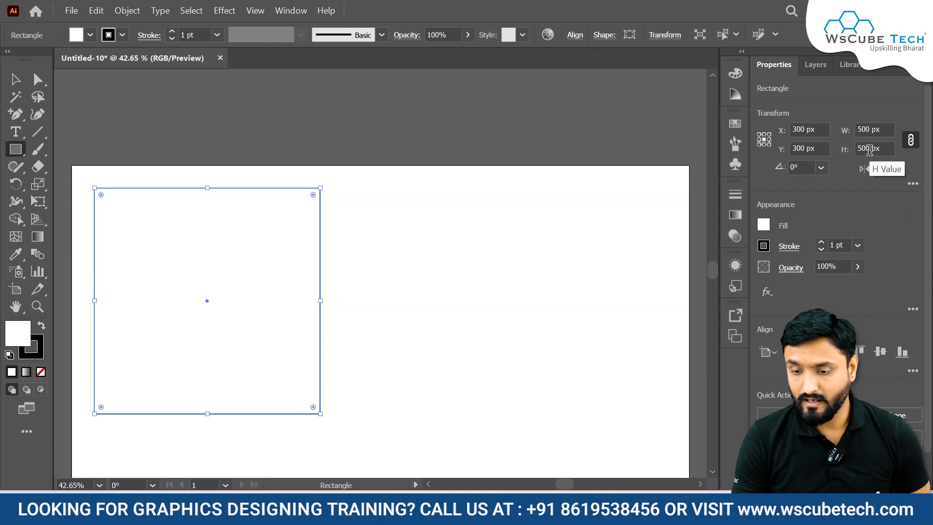
# - Scale the square proportionally back to a width of 250 px
pyautogui.doubleClick(865, 129)
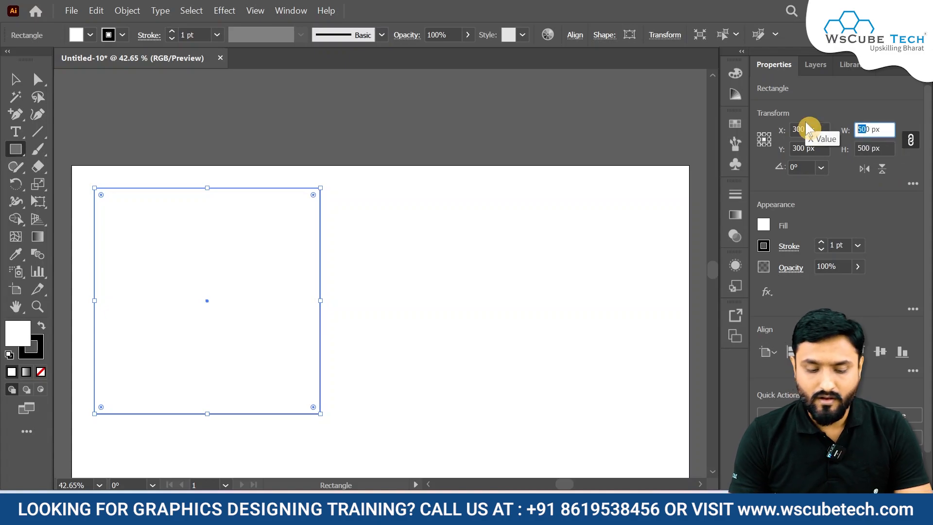
pyautogui.write('250')
pyautogui.press('Return')
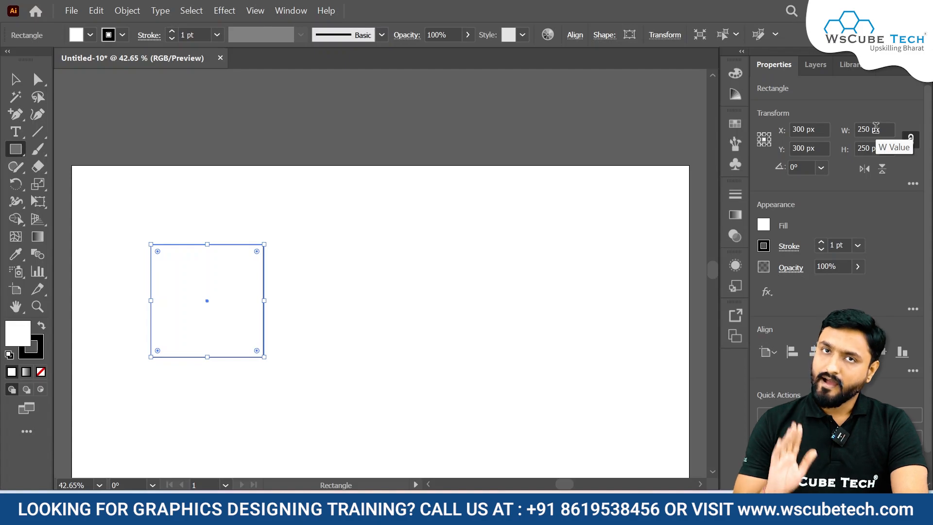
# - Unlock the width and height proportions and set only the shape's width to 500 px
pyautogui.click(911, 142)
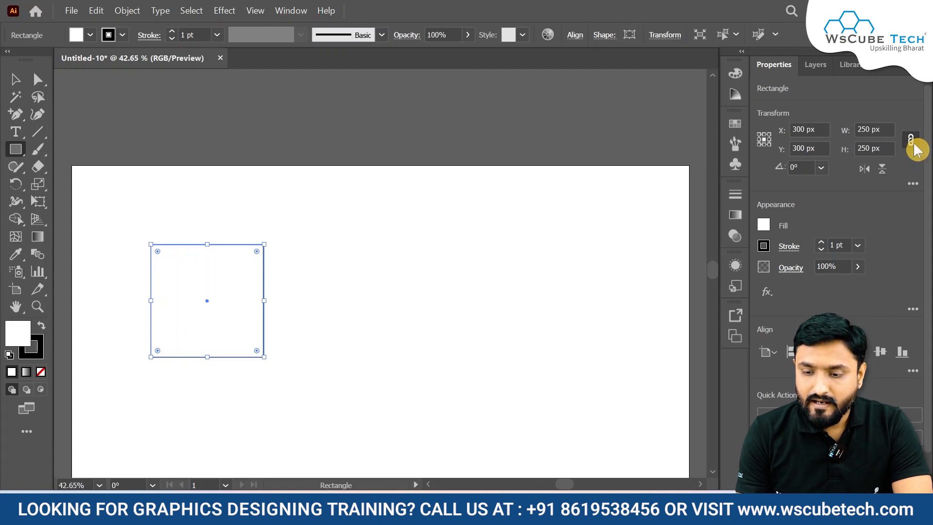
pyautogui.moveTo(870, 126); pyautogui.dragTo(800, 116)
pyautogui.write('500')
pyautogui.press('Return')
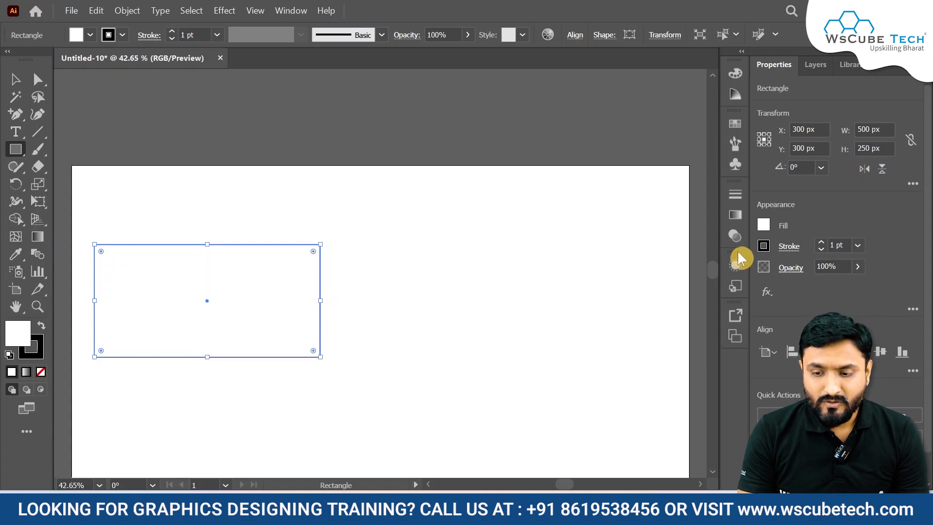
# - Lock the rectangle's width and height proportions and scale it to a width of 250 px
pyautogui.click(911, 144)
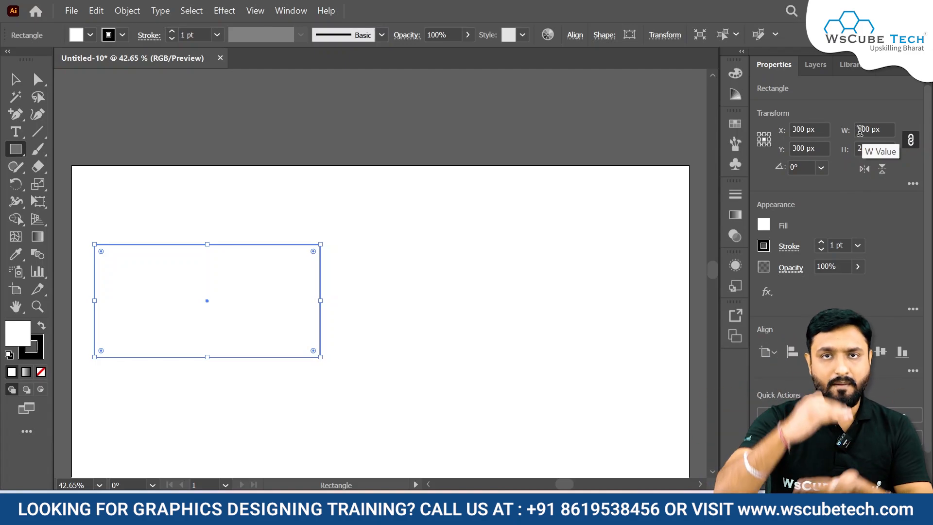
pyautogui.doubleClick(864, 148)
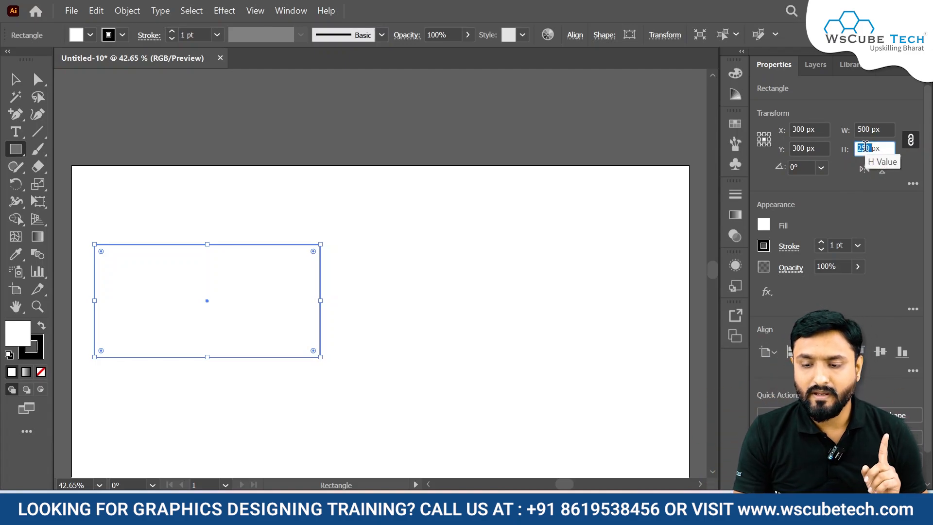
pyautogui.write('2')
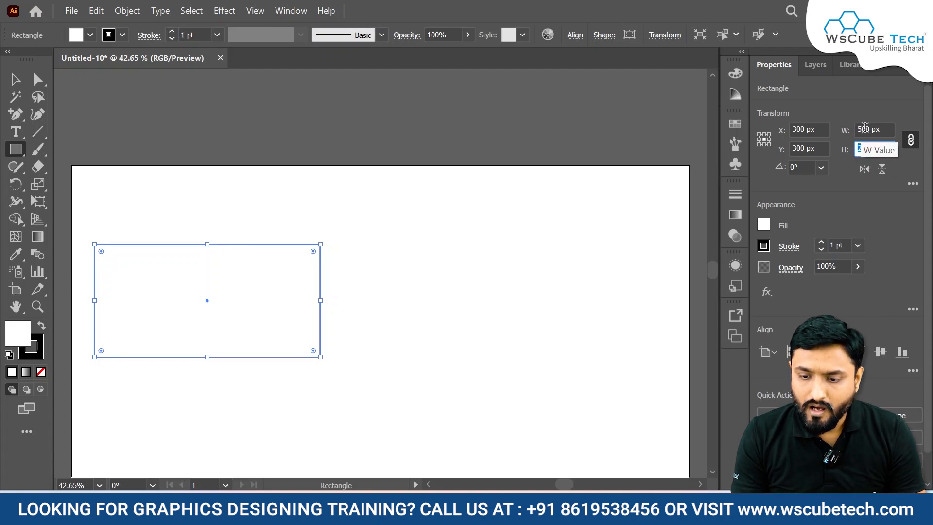
pyautogui.doubleClick(869, 129)
pyautogui.write('20')
pyautogui.write('50')
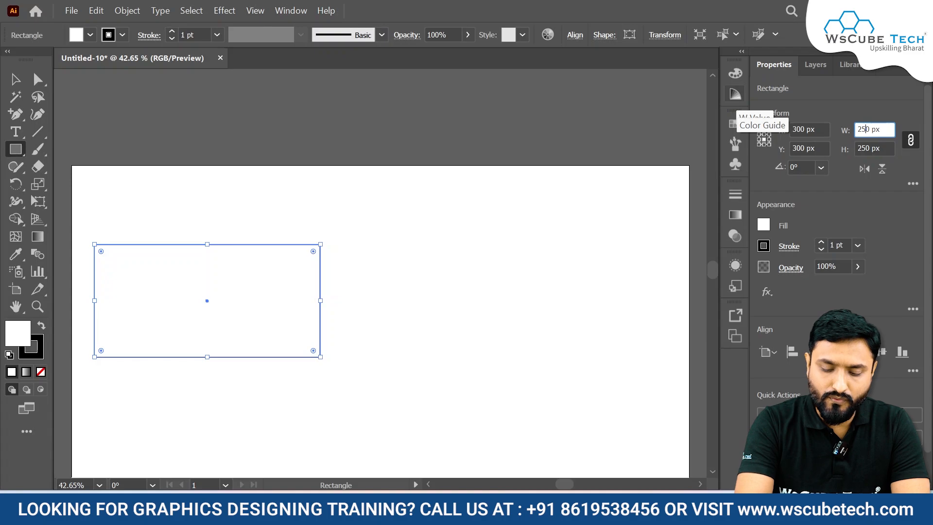
pyautogui.press('Return')
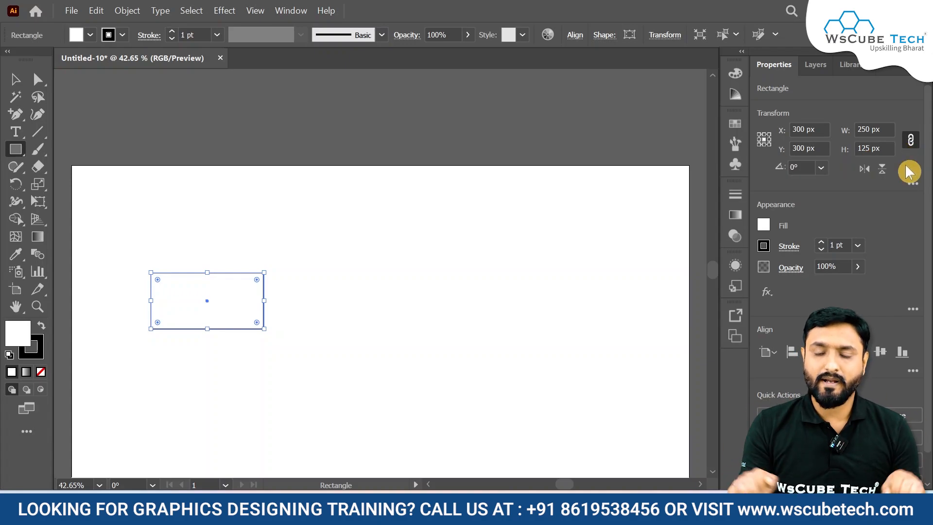
# - Try a 30° rotation angle on the rectangle and change it to 60°
pyautogui.doubleClick(867, 152)
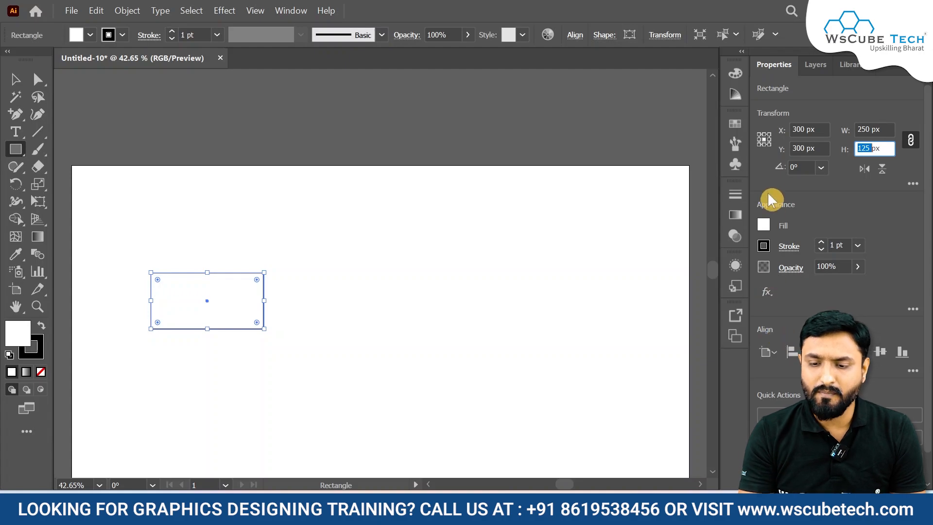
pyautogui.click(820, 167)
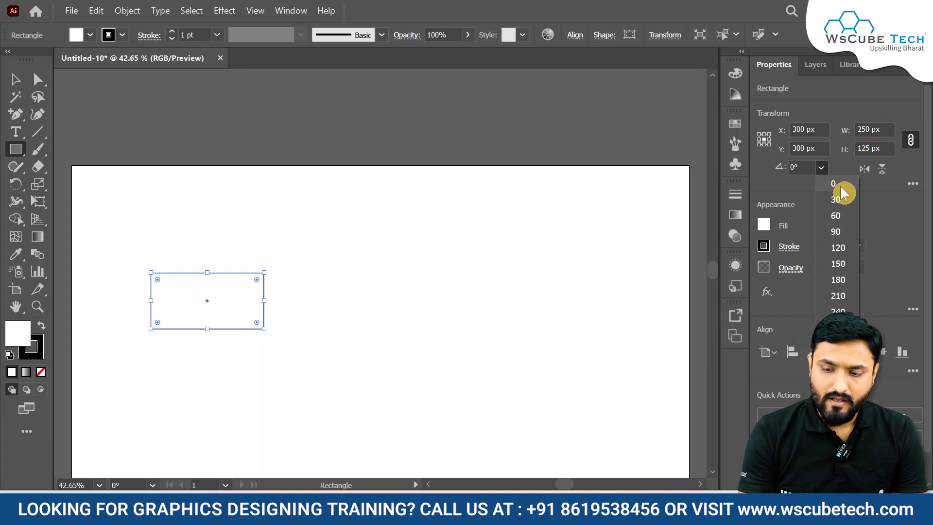
pyautogui.click(838, 185)
pyautogui.click(826, 170)
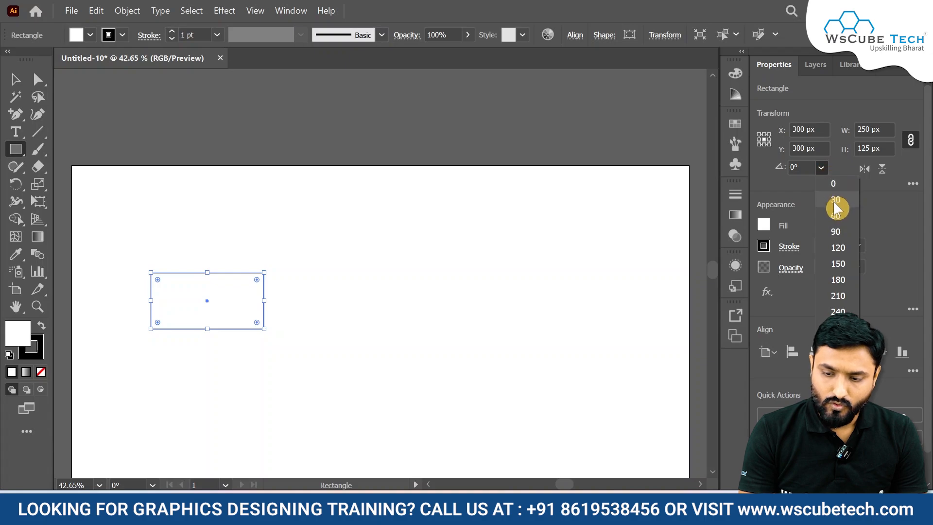
pyautogui.click(832, 200)
pyautogui.click(821, 169)
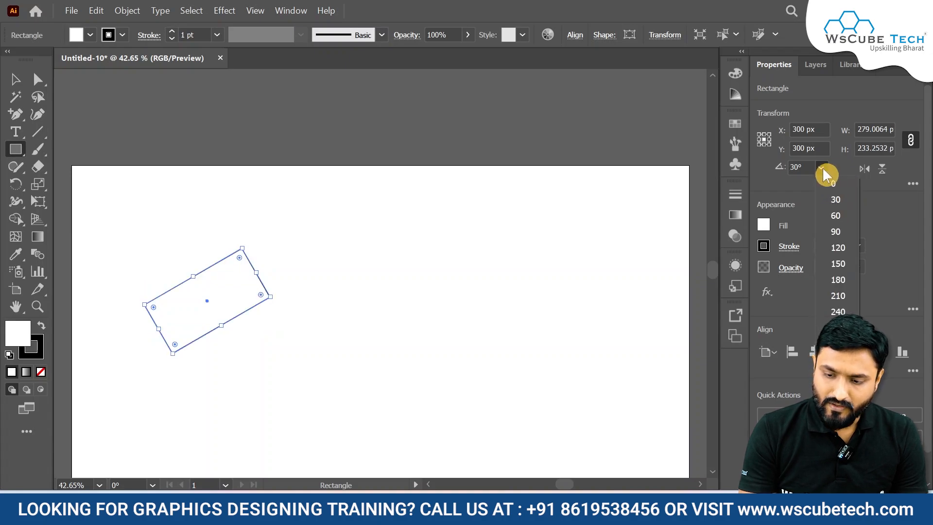
pyautogui.click(832, 211)
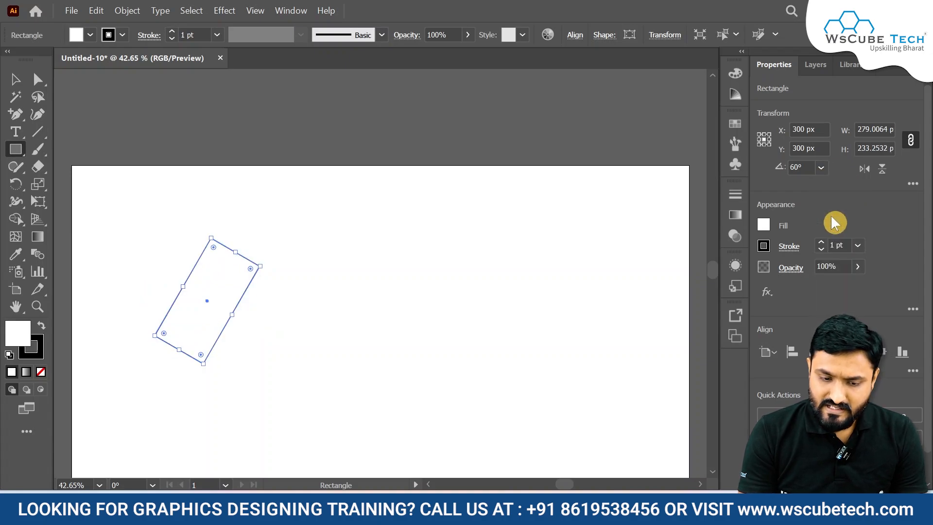
# - Set the rectangle's rotation angle to a custom 45°
pyautogui.click(821, 170)
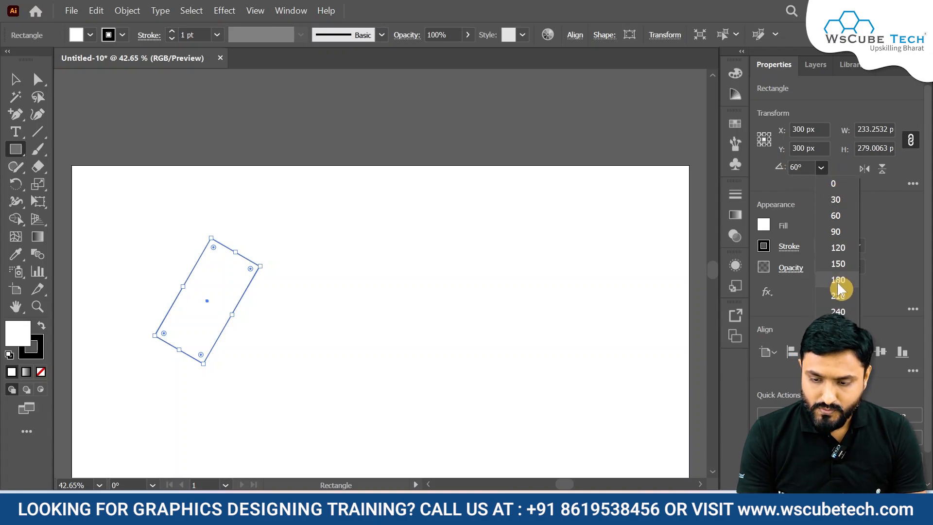
pyautogui.click(796, 167)
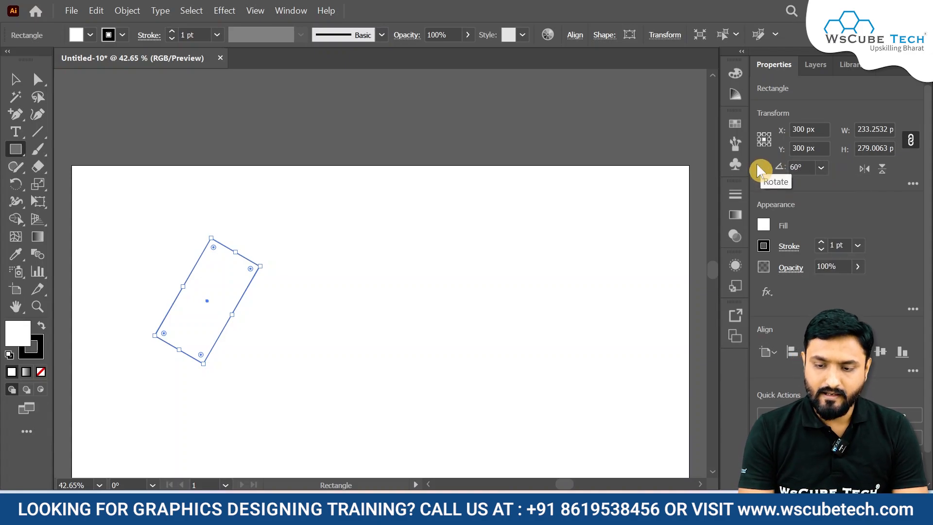
pyautogui.click(793, 168)
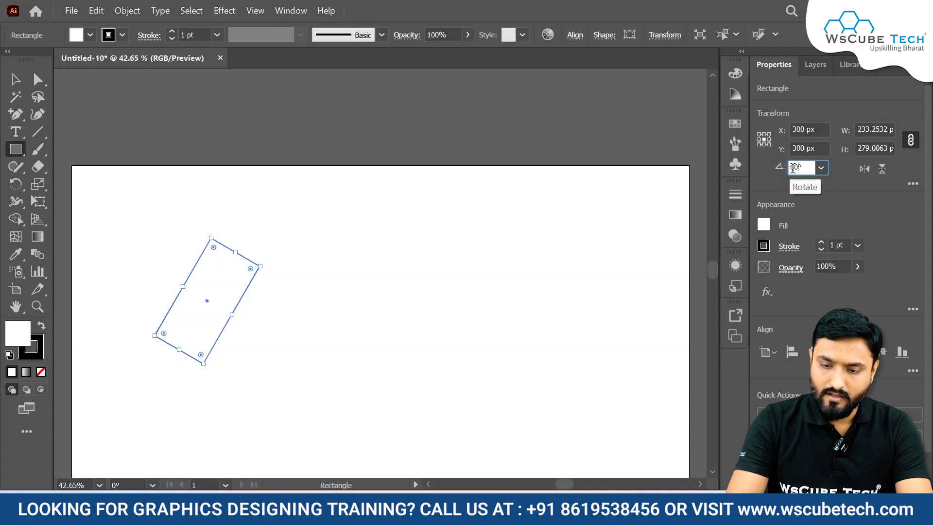
pyautogui.press('BackSpace')
pyautogui.press('BackSpace')
pyautogui.press('BackSpace')
pyautogui.write('45')
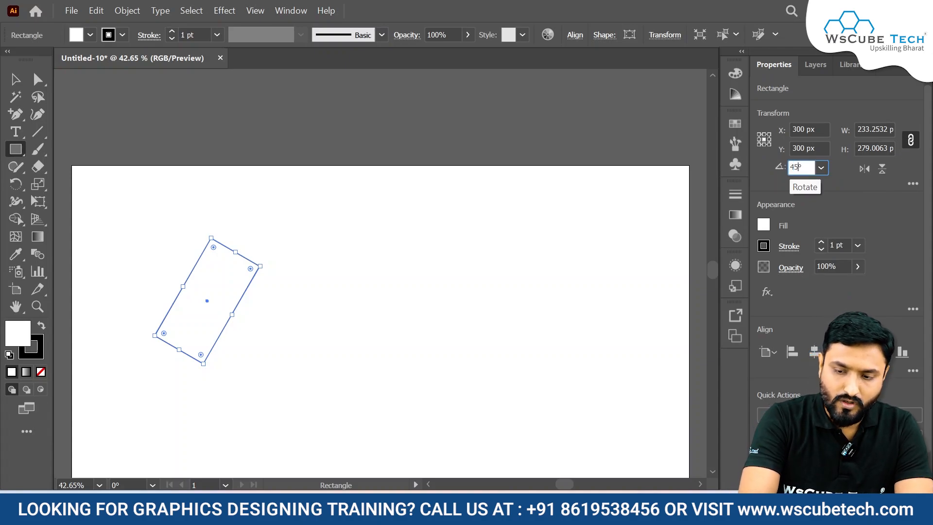
pyautogui.press('Return')
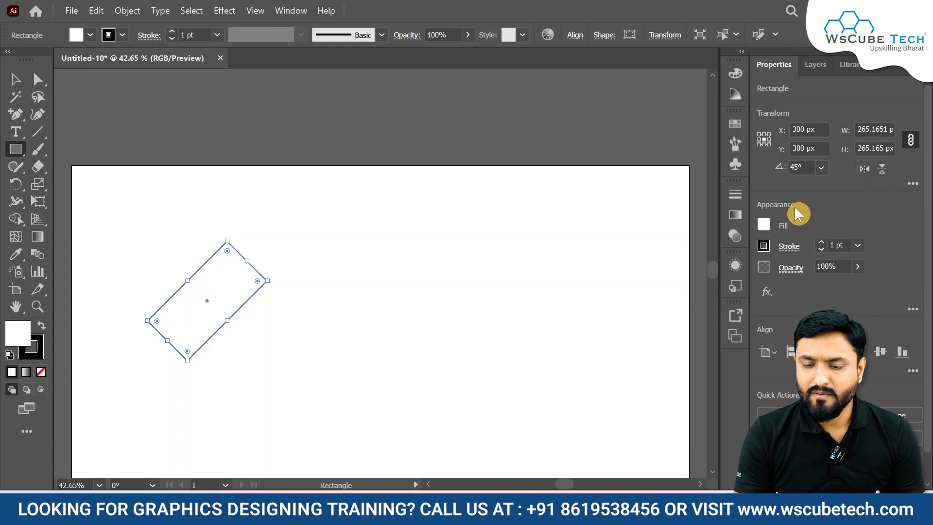
# - Try black, red and yellow swatches as the rectangle's fill and change it to orange
pyautogui.click(763, 226)
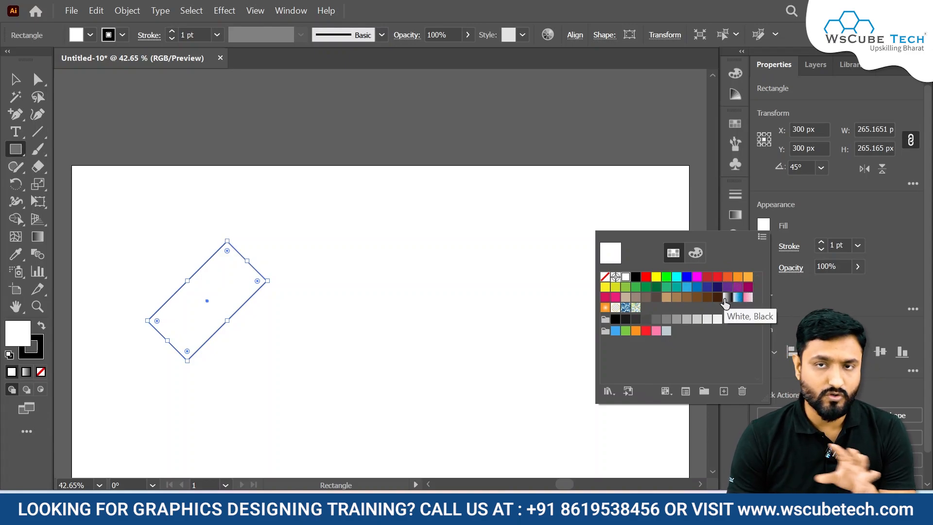
pyautogui.click(635, 276)
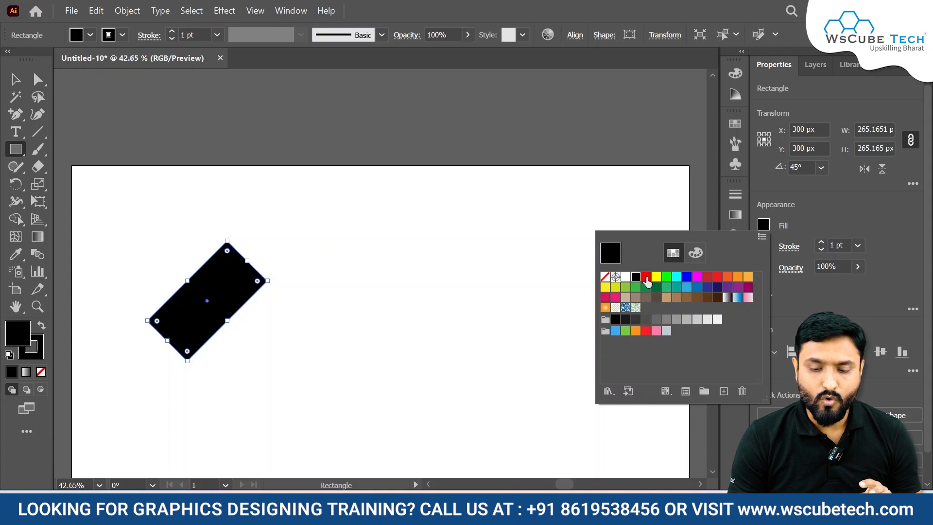
pyautogui.click(646, 280)
pyautogui.click(656, 280)
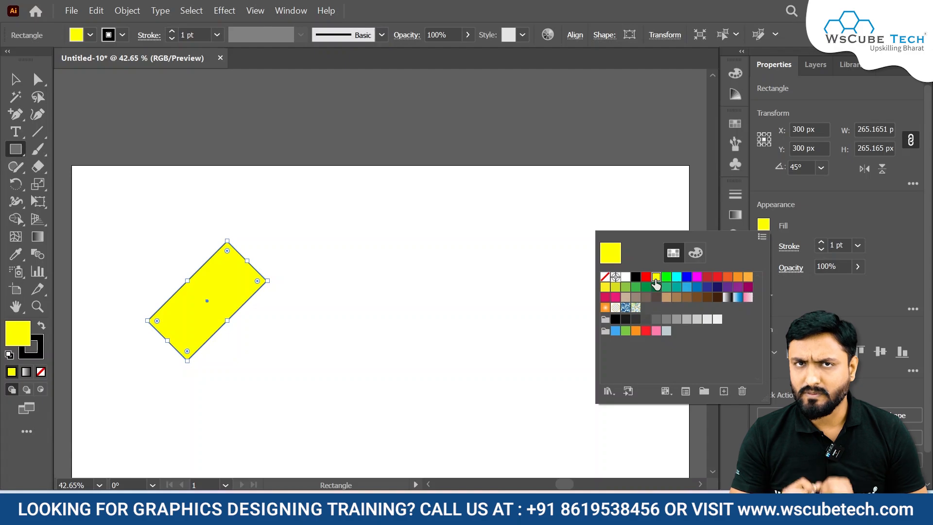
pyautogui.click(726, 280)
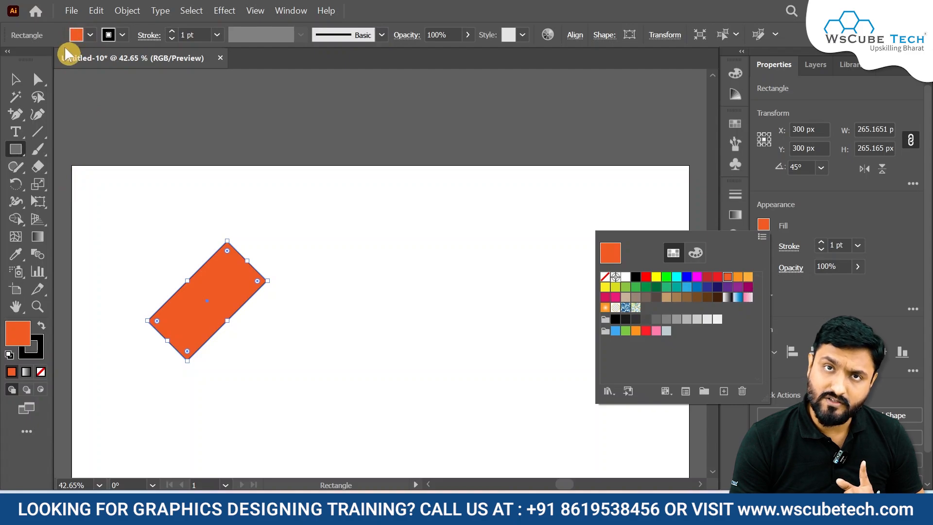
pyautogui.click(94, 32)
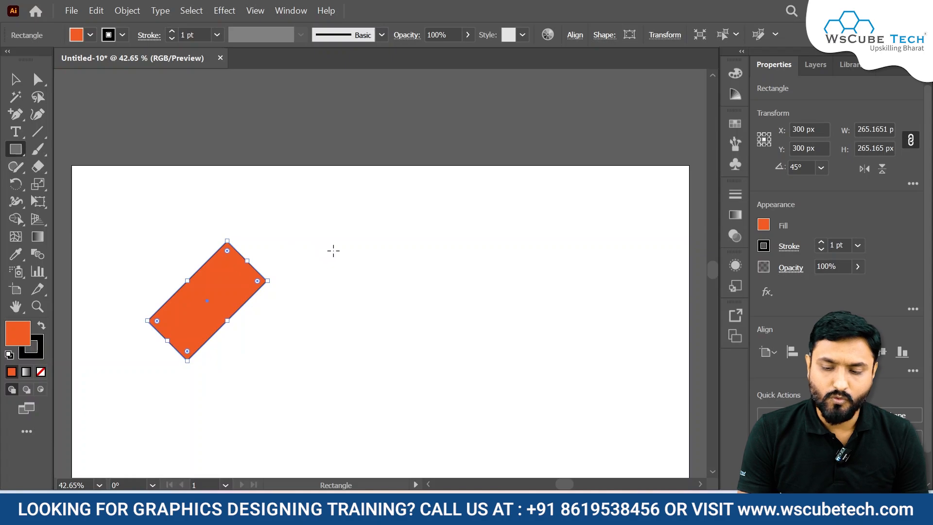
# - Mix a bright pink fill for the rectangle in the Color Picker, hex F93DD6, and apply it
pyautogui.click(763, 225)
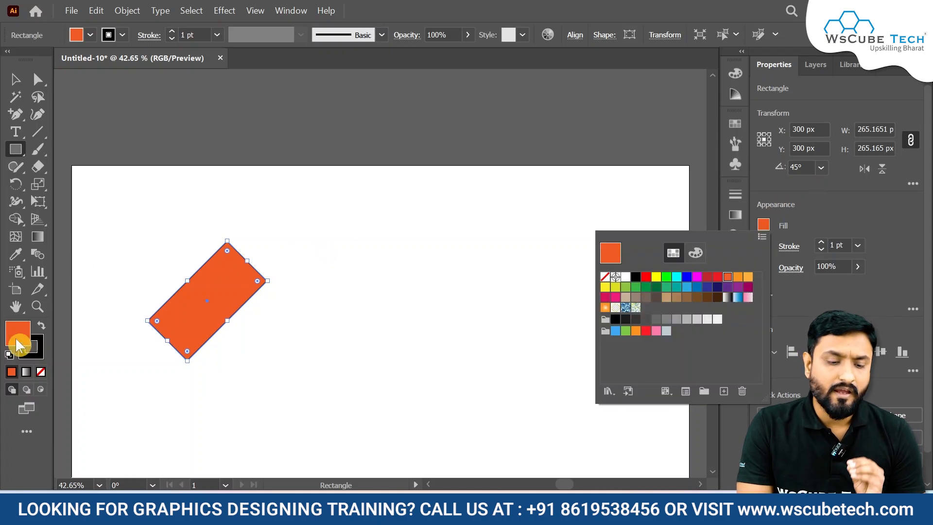
pyautogui.doubleClick(22, 346)
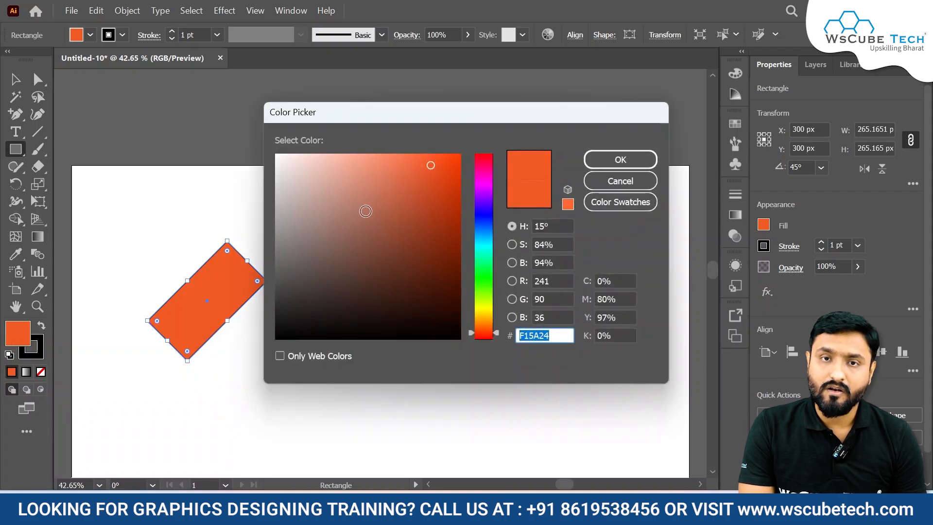
pyautogui.moveTo(430, 166)
pyautogui.mouseDown()
pyautogui.moveTo(444, 191)
pyautogui.moveTo(425, 215)
pyautogui.mouseUp()
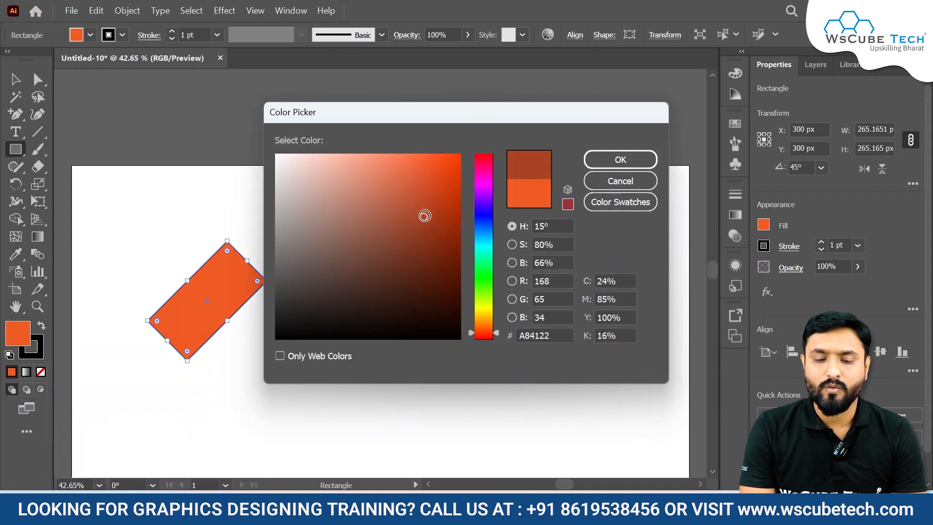
pyautogui.click(486, 194)
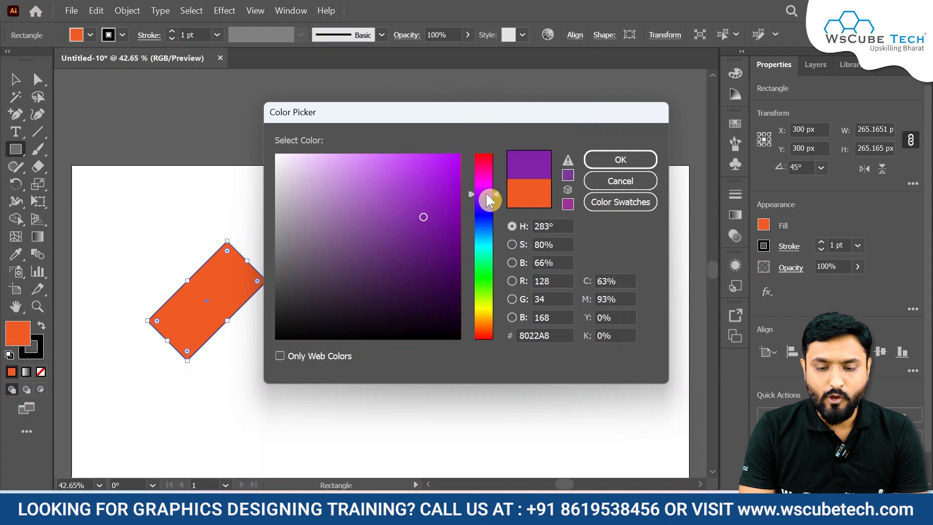
pyautogui.click(484, 213)
pyautogui.click(484, 179)
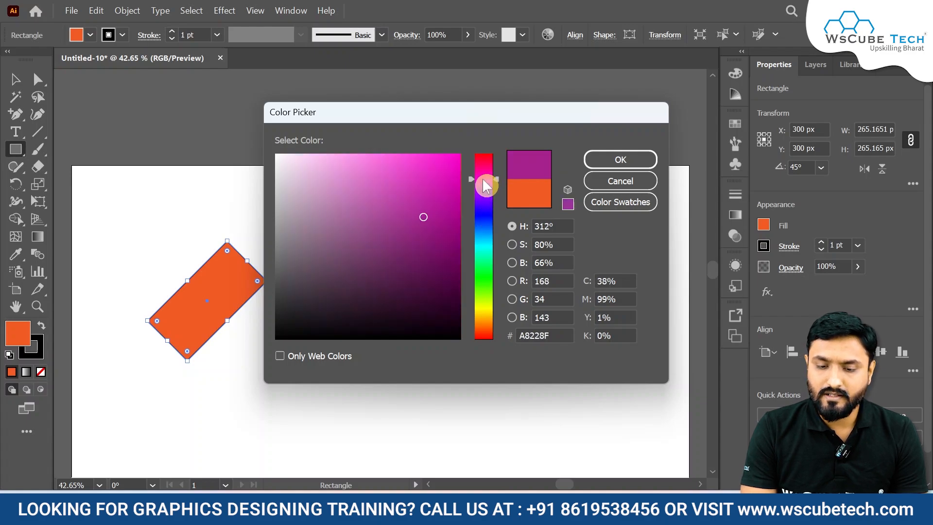
pyautogui.moveTo(428, 200)
pyautogui.mouseDown()
pyautogui.moveTo(439, 158)
pyautogui.moveTo(417, 157)
pyautogui.mouseUp()
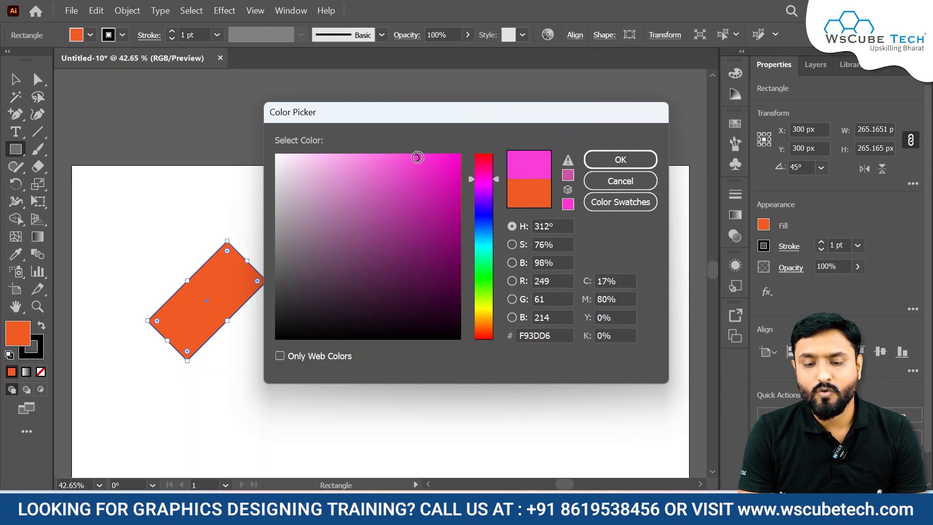
pyautogui.click(605, 164)
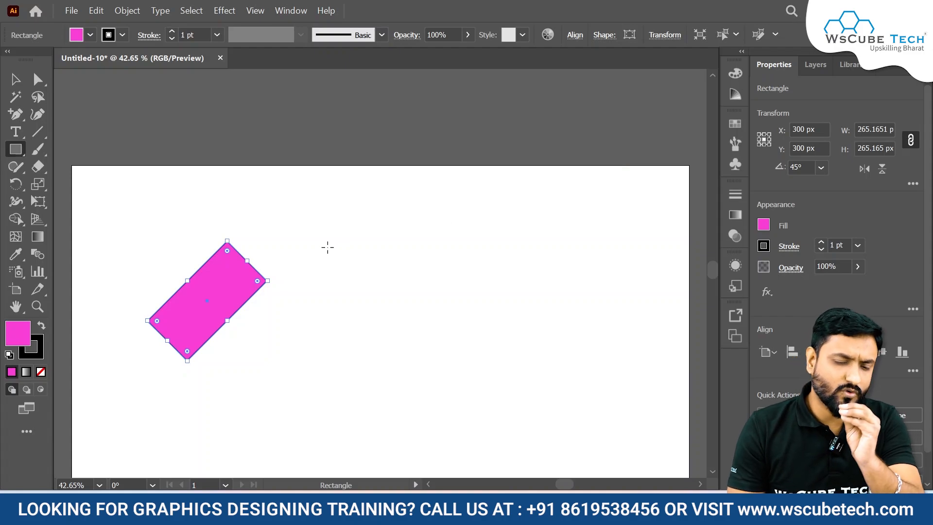
# - Recolour the rectangle's fill to the blue 1E84BC with the Color Picker
pyautogui.doubleClick(12, 340)
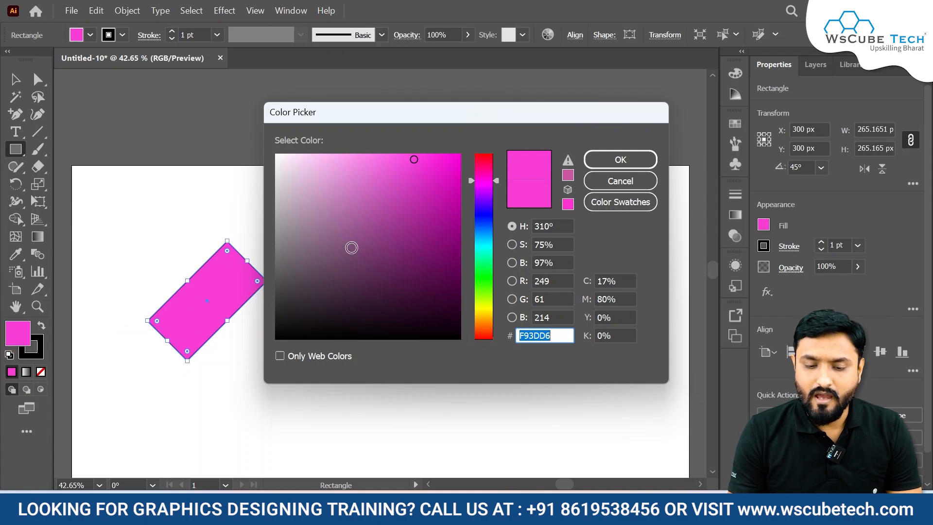
pyautogui.click(489, 236)
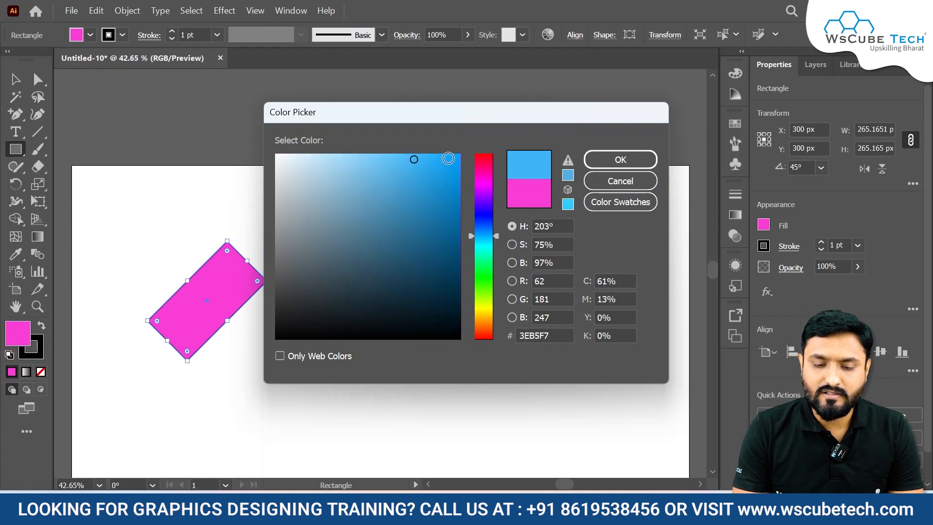
pyautogui.moveTo(443, 159)
pyautogui.mouseDown()
pyautogui.moveTo(439, 168)
pyautogui.moveTo(365, 178)
pyautogui.moveTo(453, 172)
pyautogui.moveTo(433, 219)
pyautogui.moveTo(432, 200)
pyautogui.mouseUp()
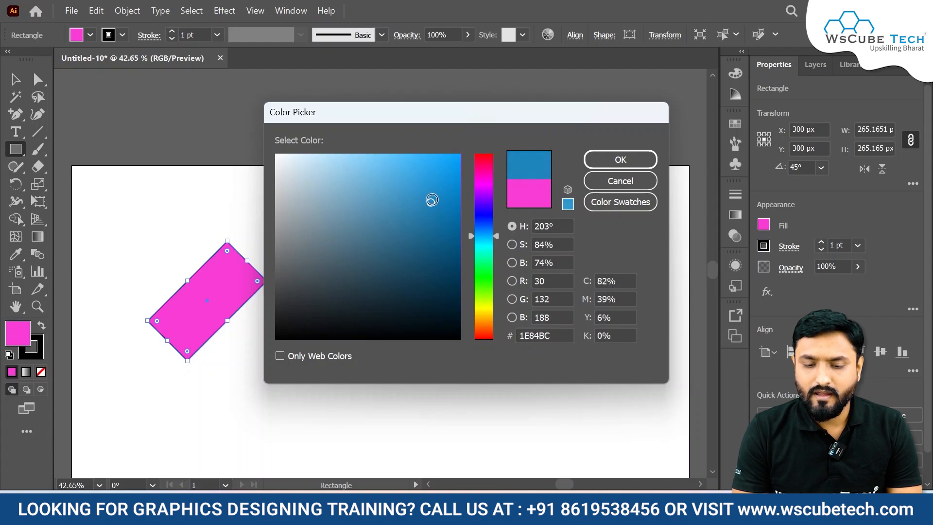
pyautogui.click(647, 159)
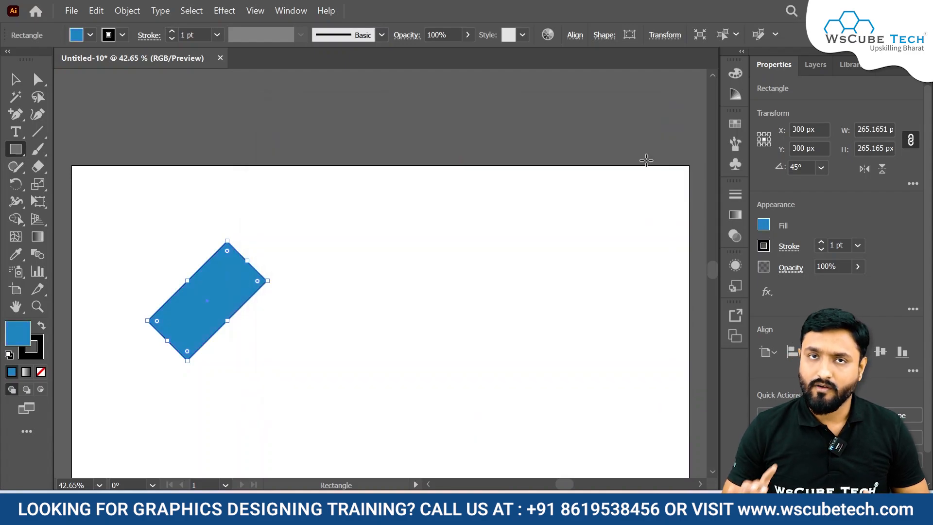
# - Change the rectangle's fill to the magenta F437EB using the Color Picker
pyautogui.doubleClick(16, 336)
pyautogui.moveTo(481, 235); pyautogui.dragTo(485, 183)
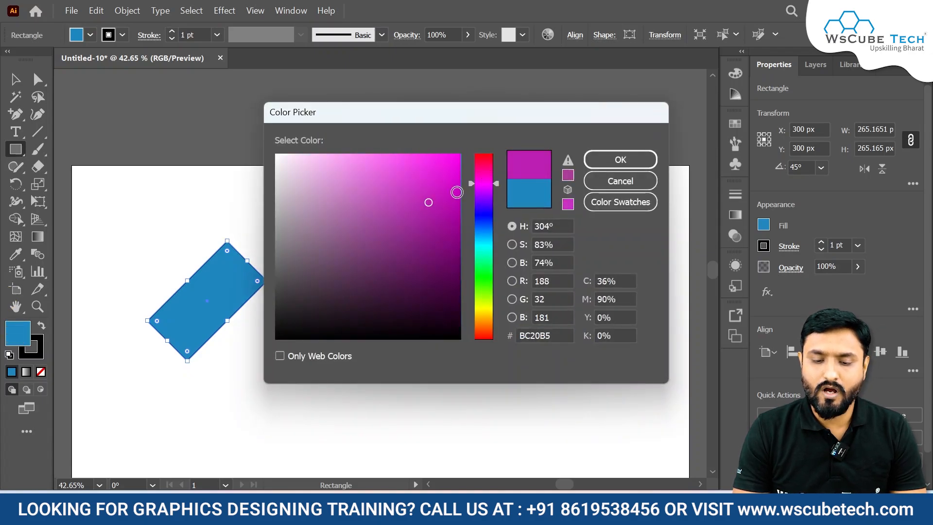
pyautogui.moveTo(428, 202)
pyautogui.mouseDown()
pyautogui.moveTo(442, 172)
pyautogui.moveTo(437, 159)
pyautogui.moveTo(419, 161)
pyautogui.mouseUp()
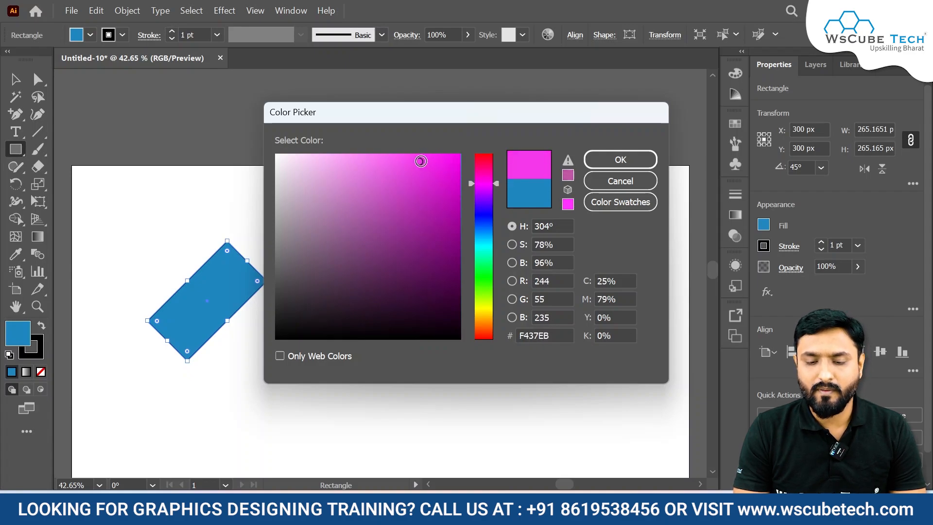
pyautogui.click(621, 161)
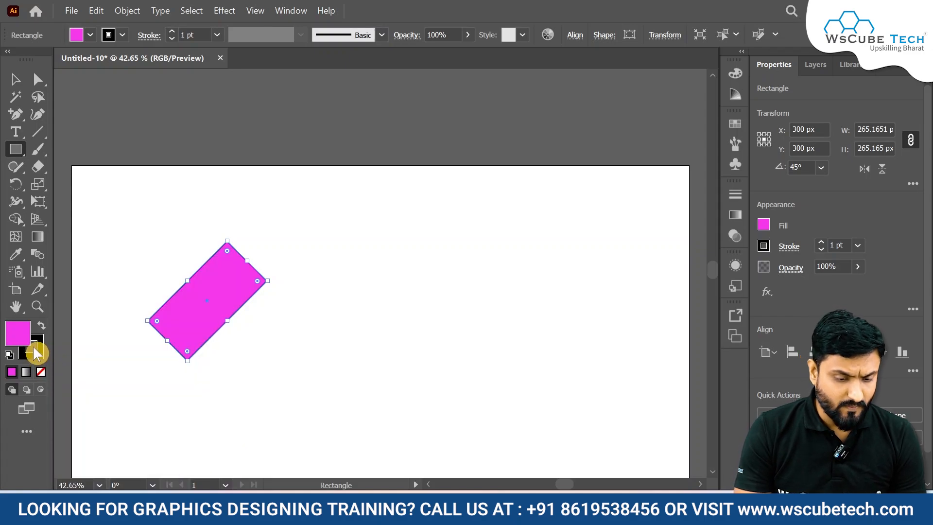
# - Try a cyan swatch on the rectangle's stroke and undo the colour change
pyautogui.click(762, 248)
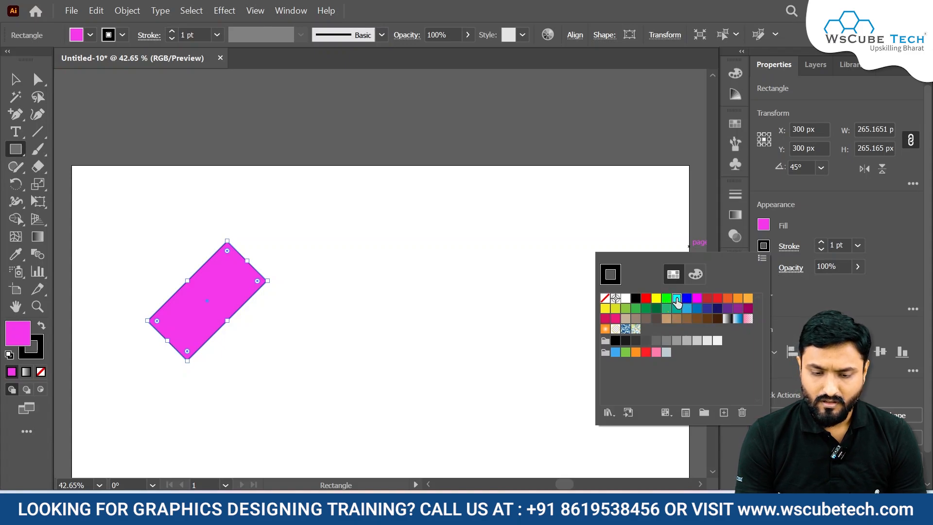
pyautogui.click(677, 298)
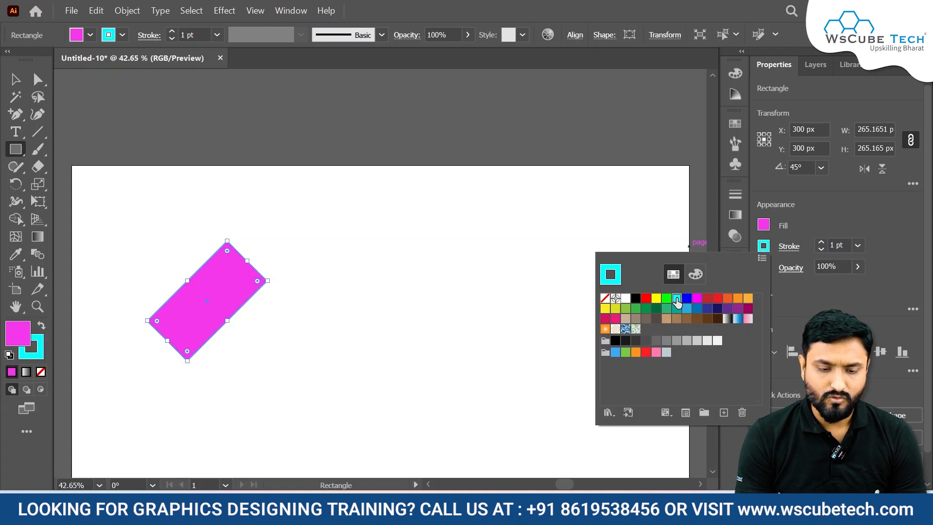
pyautogui.click(321, 302)
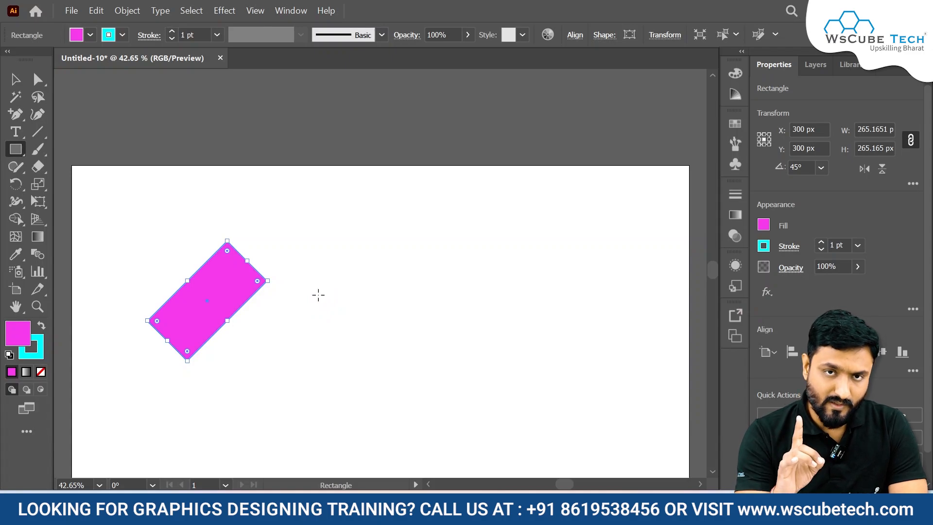
pyautogui.hotkey('ctrl', 'z')
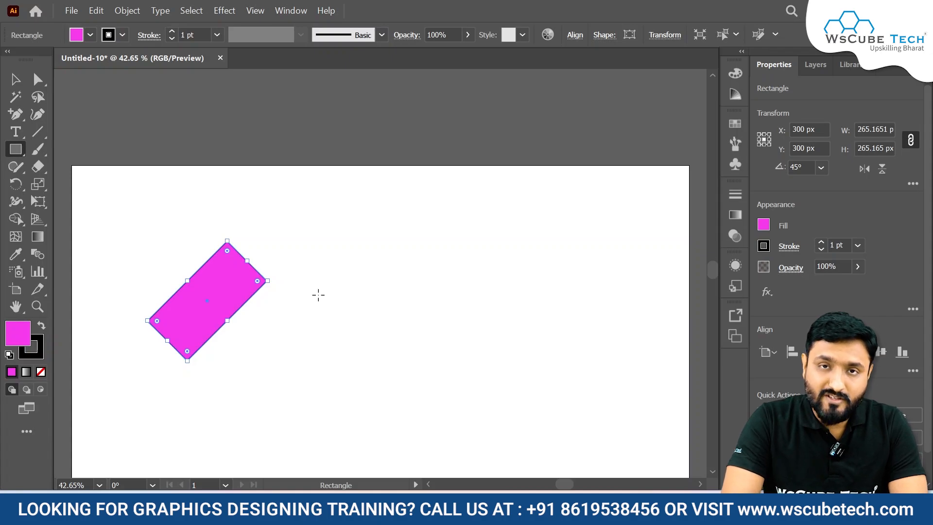
# - Apply the cyan swatch to the rectangle's stroke while viewing its outline close up
pyautogui.hotkey('ctrl', '+')
pyautogui.hotkey('ctrl', '+')
pyautogui.hotkey('ctrl', '+')
pyautogui.hotkey('ctrl', '+')
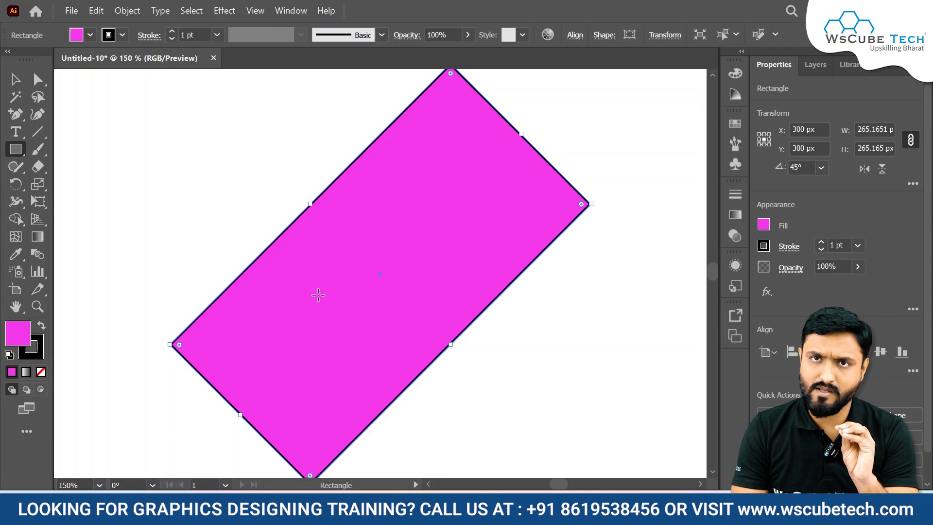
pyautogui.click(763, 245)
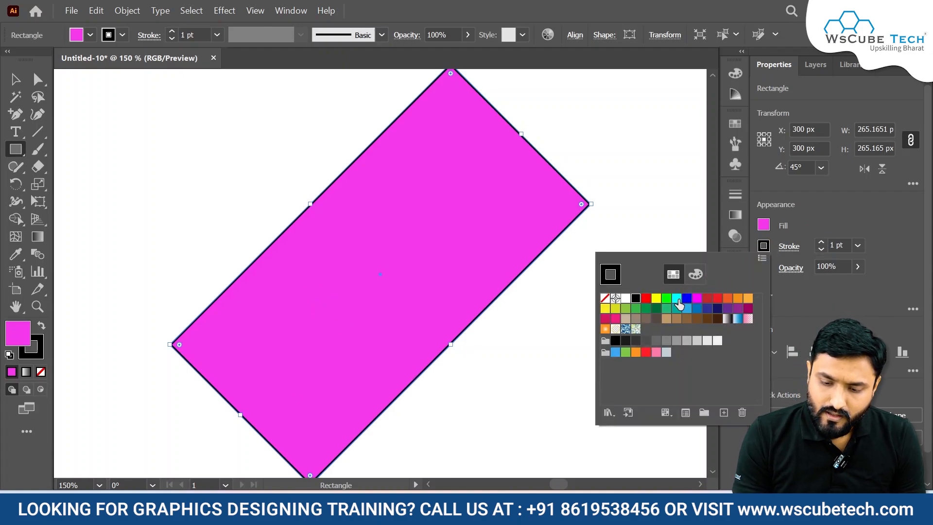
pyautogui.click(677, 299)
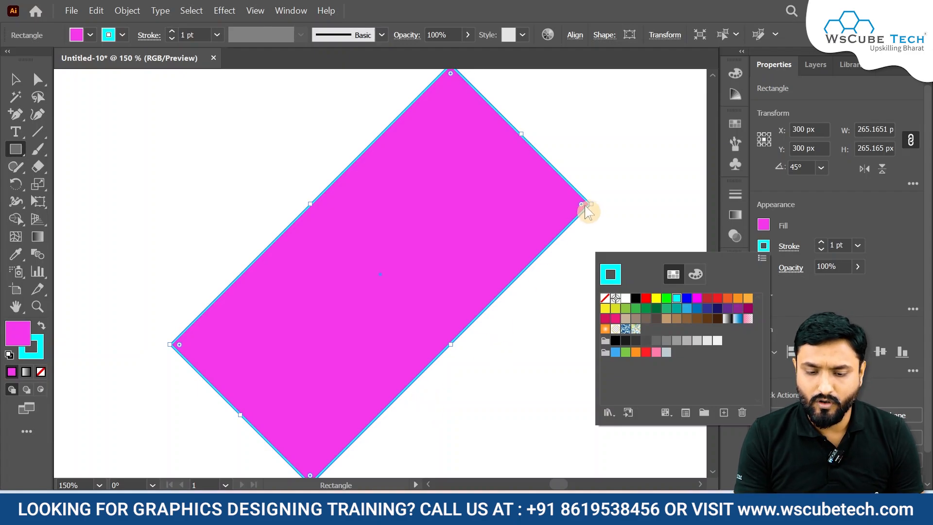
pyautogui.click(830, 195)
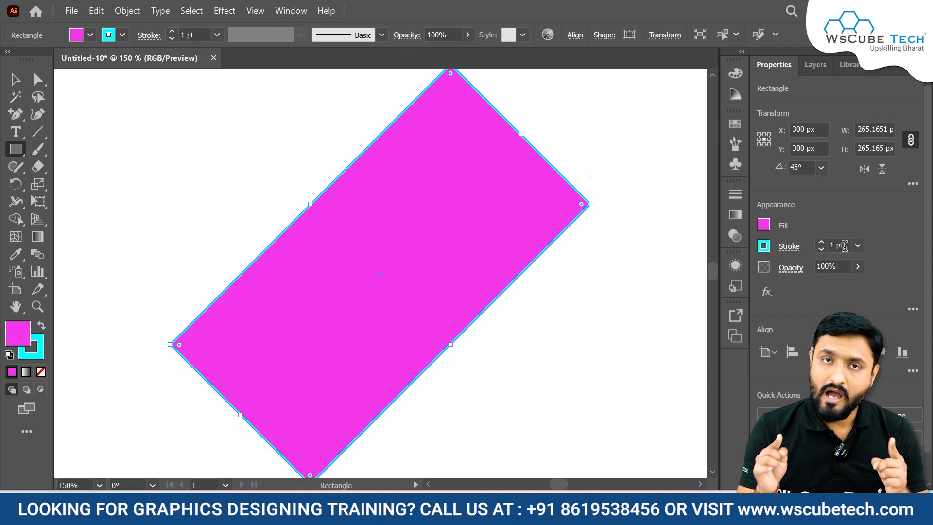
# - Set the rectangle's stroke weight to 9 pt
pyautogui.click(238, 186)
pyautogui.click(500, 276)
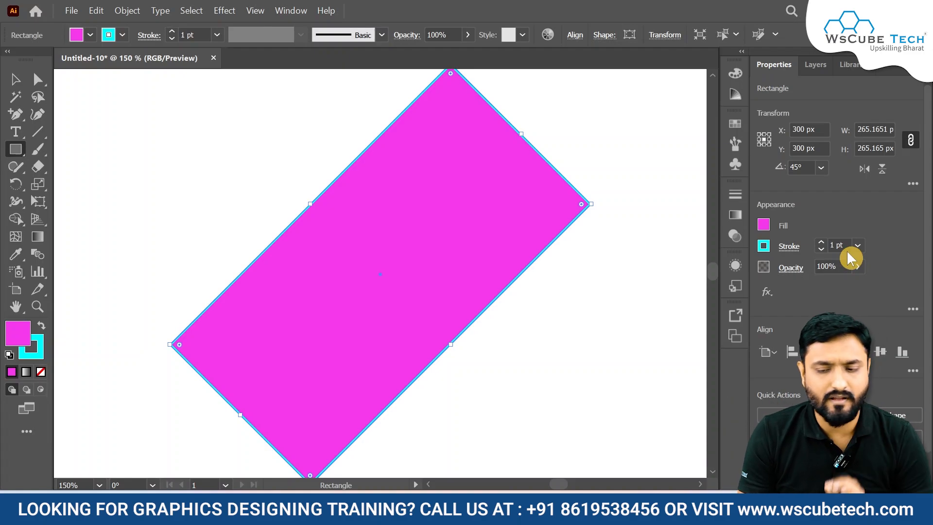
pyautogui.click(858, 247)
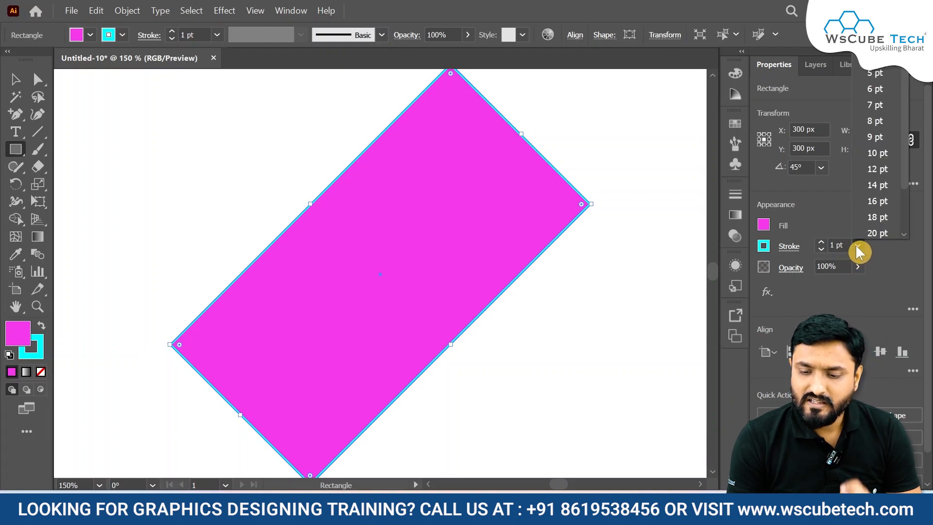
pyautogui.click(877, 138)
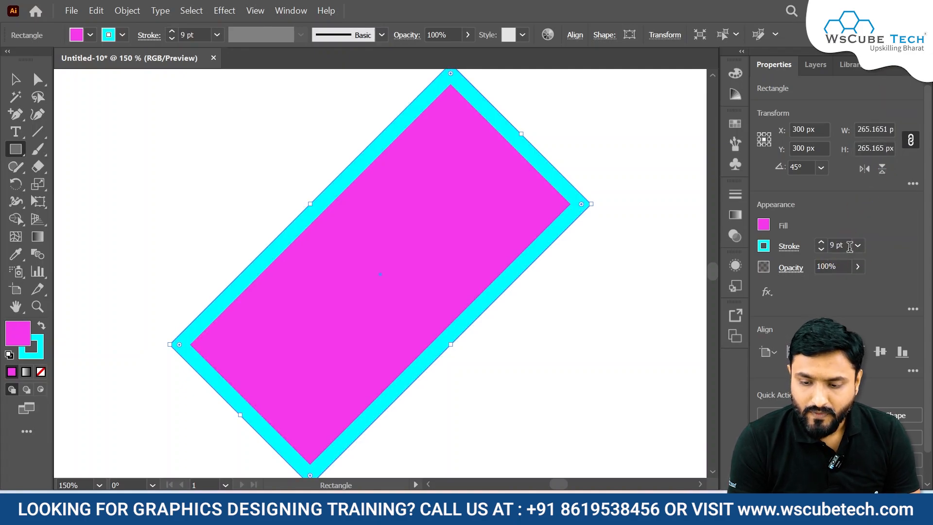
# - Try stroke weights of 6 pt and 14 pt on the rotated rectangle, and finish with a 5 pt stroke
pyautogui.click(858, 246)
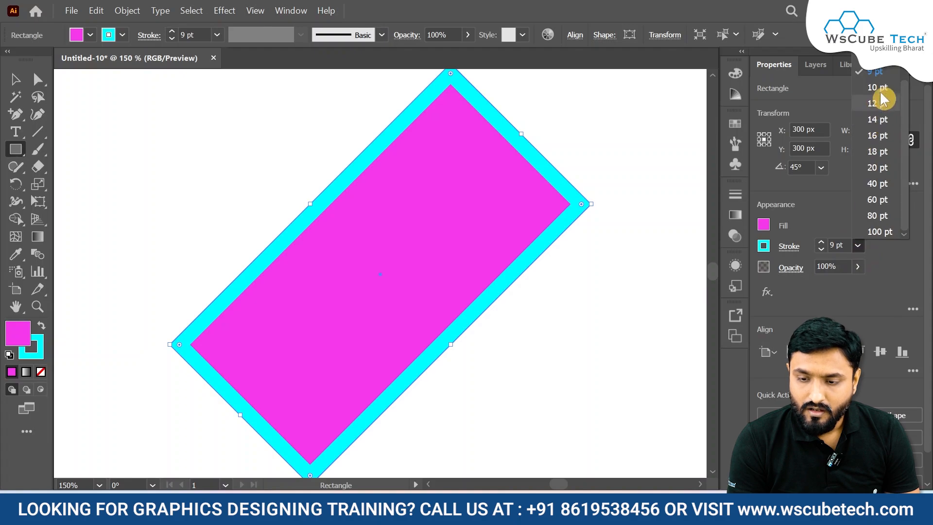
pyautogui.click(877, 55)
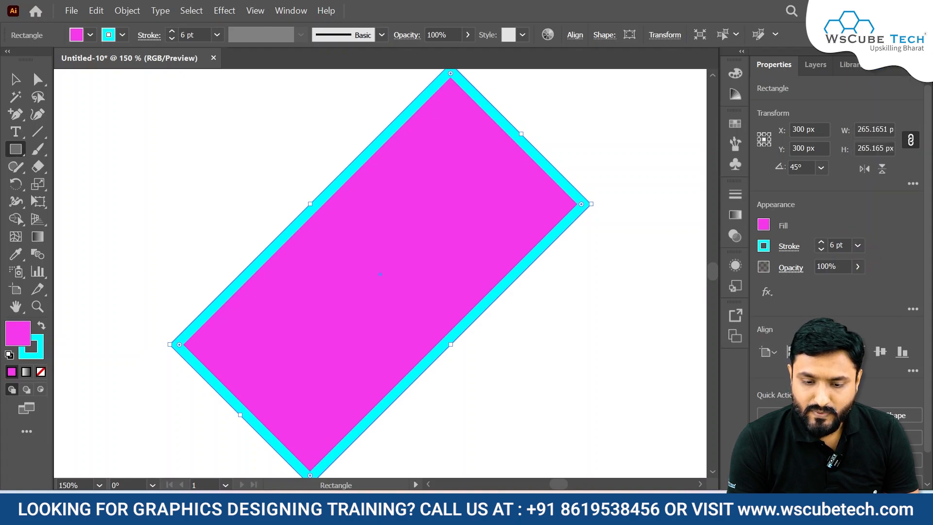
pyautogui.click(858, 246)
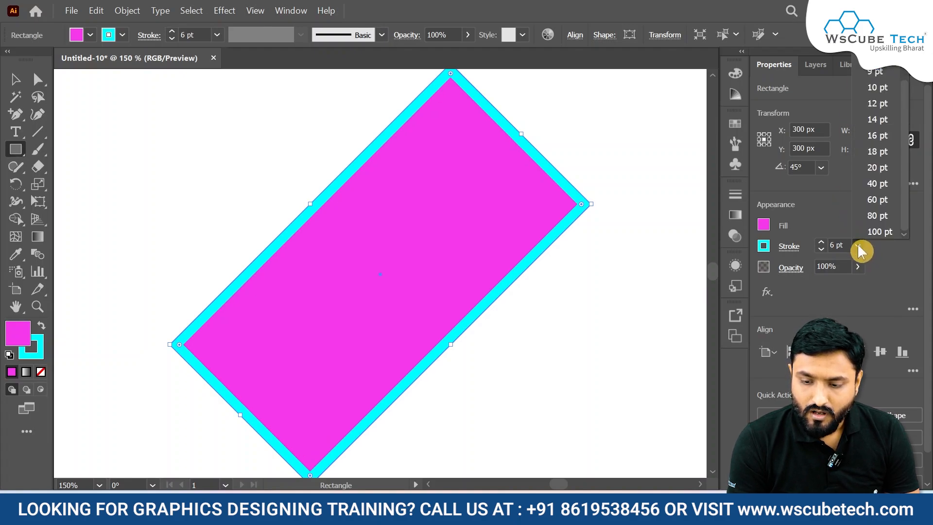
pyautogui.click(880, 120)
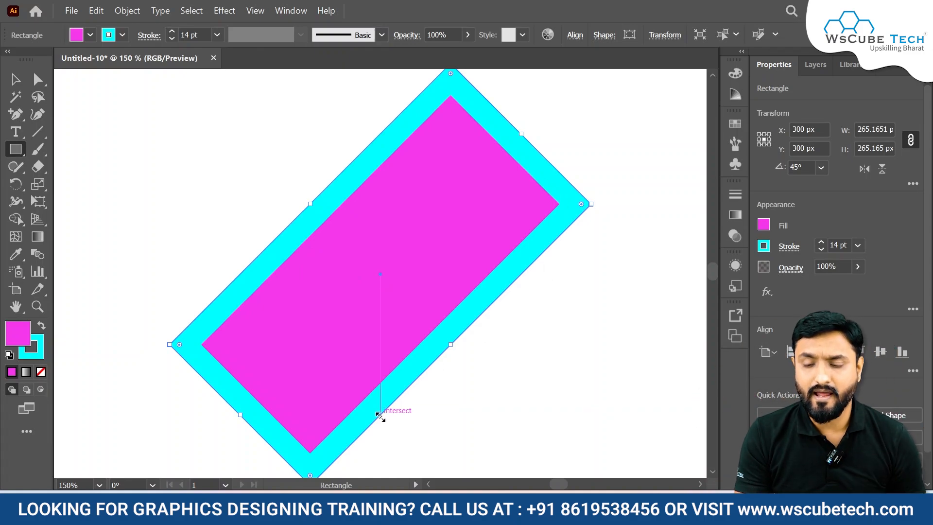
pyautogui.click(858, 245)
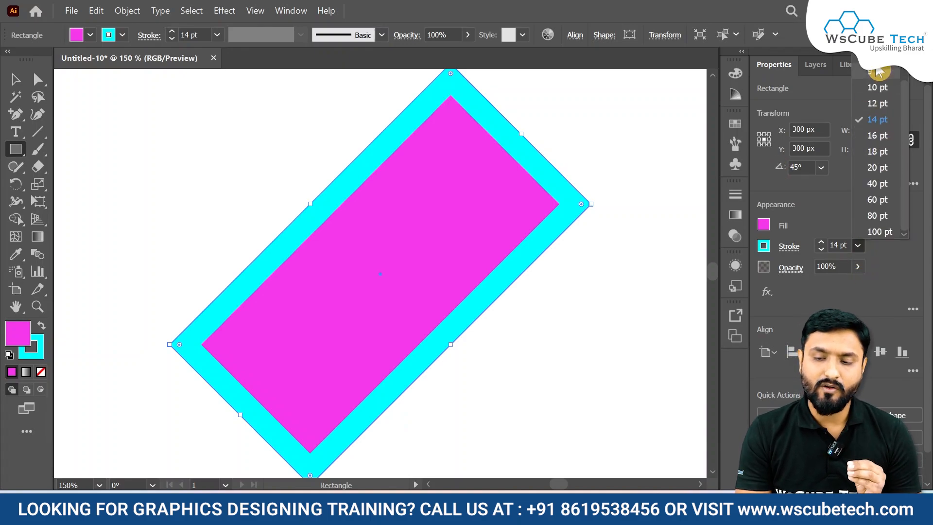
pyautogui.click(878, 8)
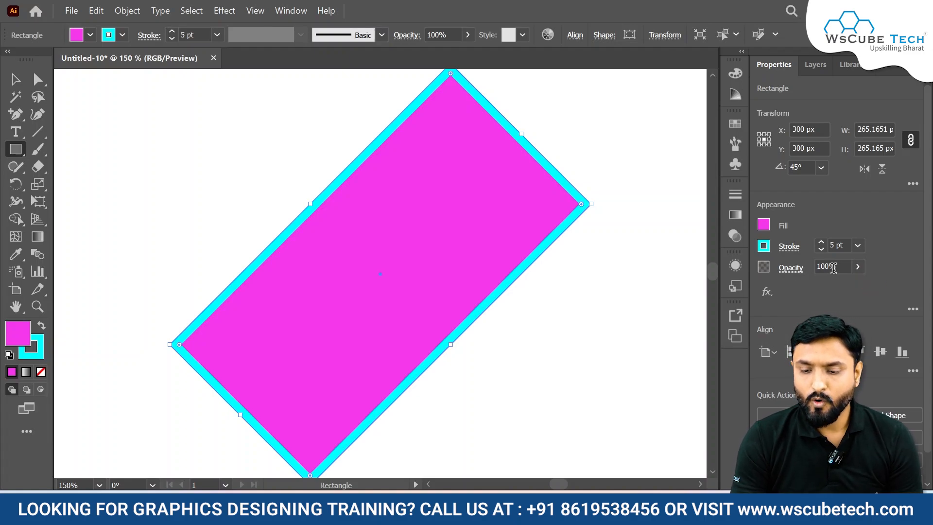
# - Lower the rotated rectangle's opacity to 19% and delete the rectangle from the artboard
pyautogui.click(858, 267)
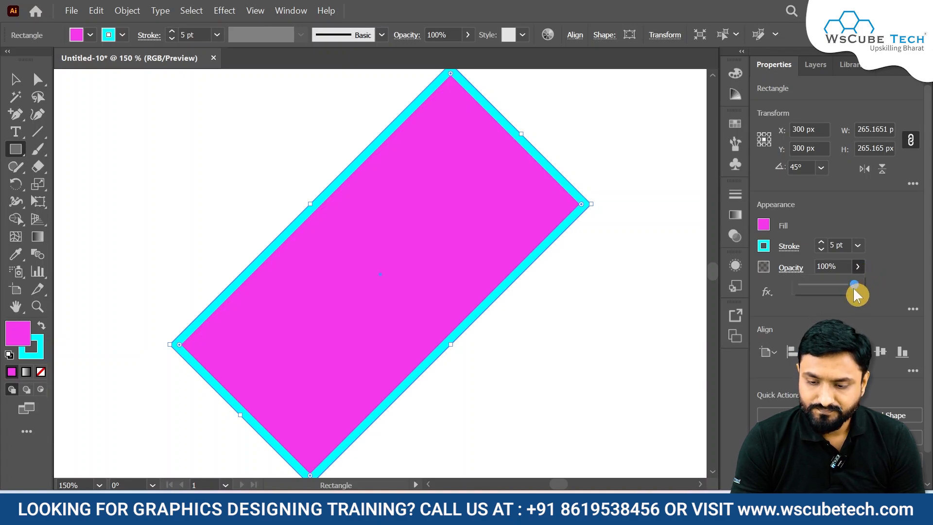
pyautogui.moveTo(853, 287); pyautogui.dragTo(810, 291)
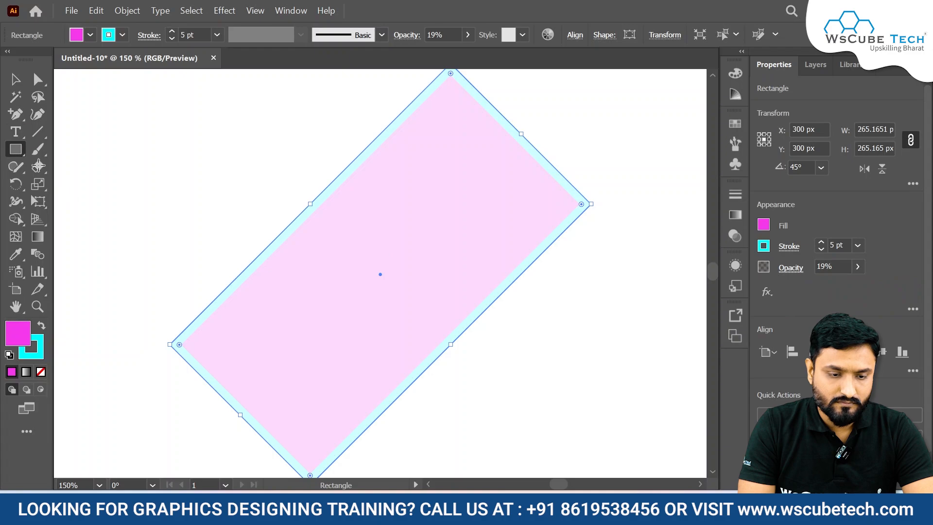
pyautogui.click(16, 79)
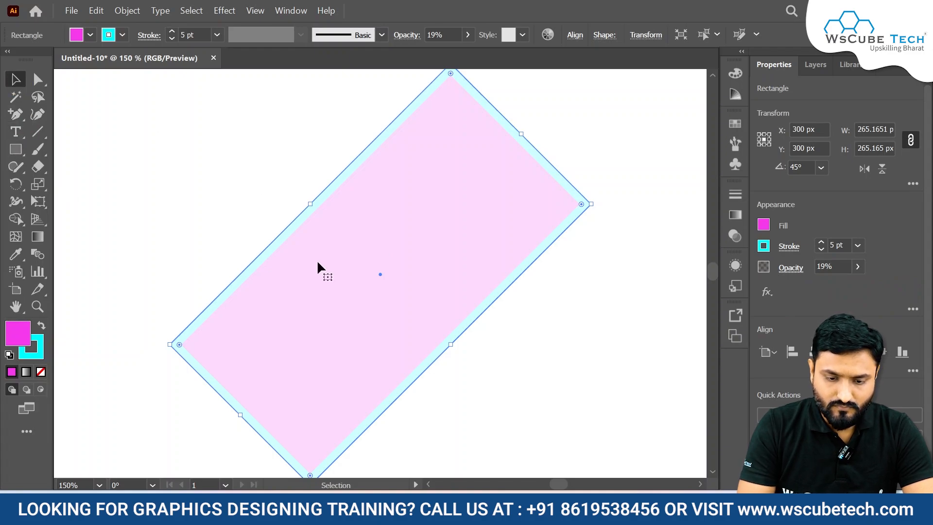
pyautogui.press('Delete')
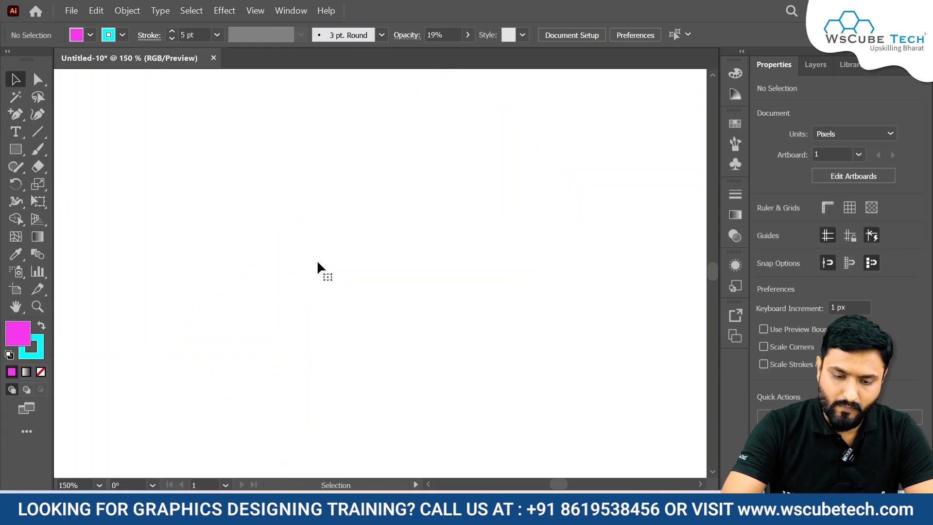
# - Draw a magenta rectangle about 92 × 74 px in the artboard's upper area and undo the accidental rotation
pyautogui.click(15, 150)
pyautogui.moveTo(365, 189)
pyautogui.mouseDown()
pyautogui.moveTo(446, 258)
pyautogui.moveTo(340, 243)
pyautogui.mouseUp()
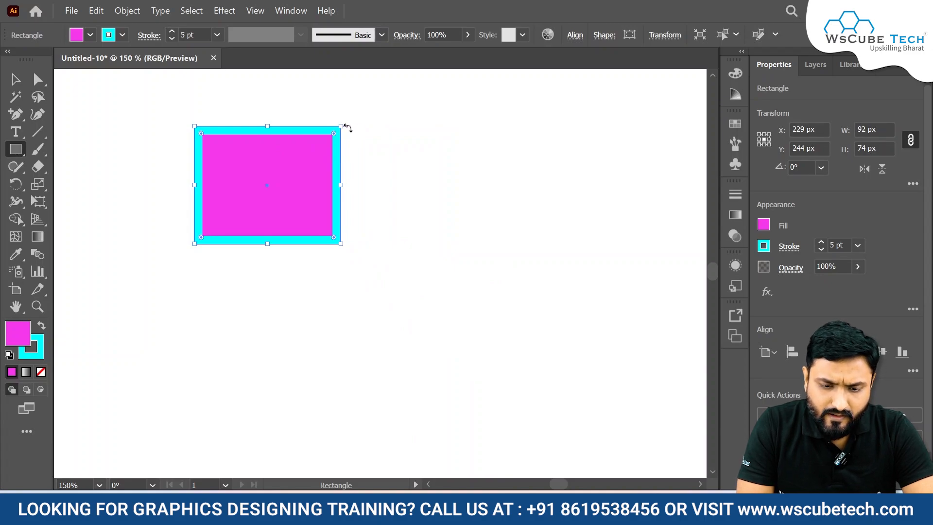
pyautogui.moveTo(346, 128); pyautogui.dragTo(413, 162)
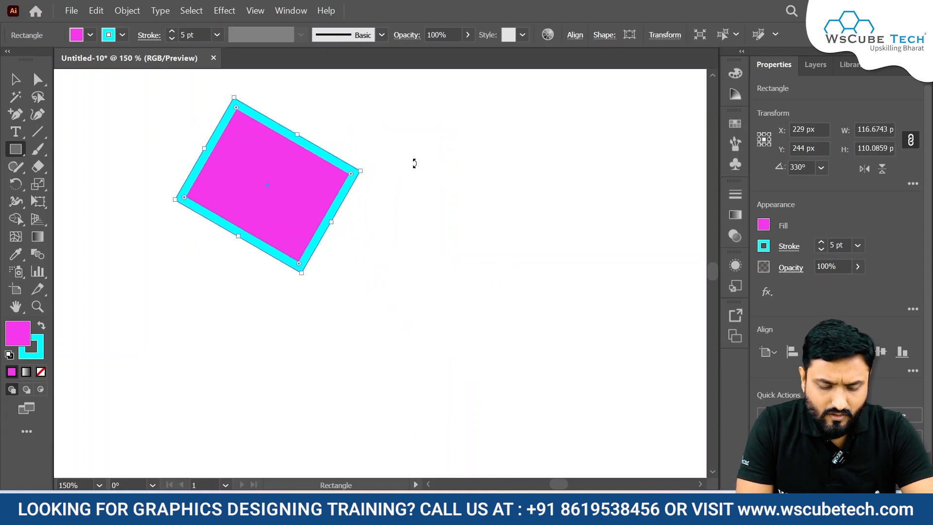
pyautogui.hotkey('ctrl', 'z')
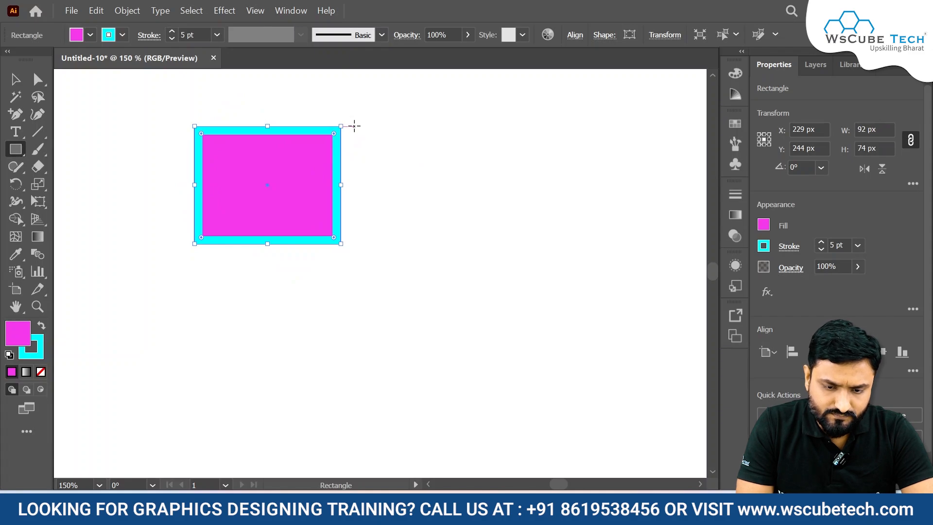
# - Draw a second rectangle about 104 × 75 px just right of the magenta one and fill it with black
pyautogui.moveTo(354, 125); pyautogui.dragTo(520, 246)
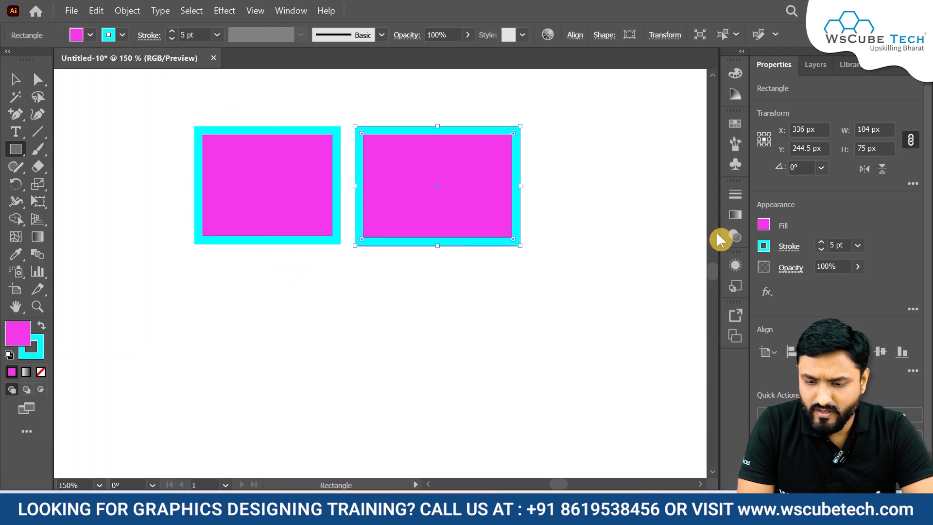
pyautogui.click(764, 224)
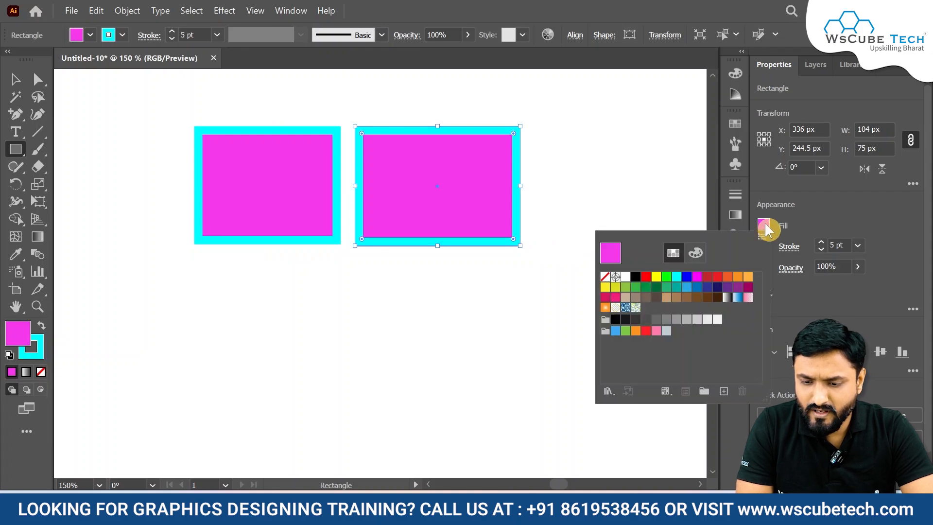
pyautogui.click(635, 276)
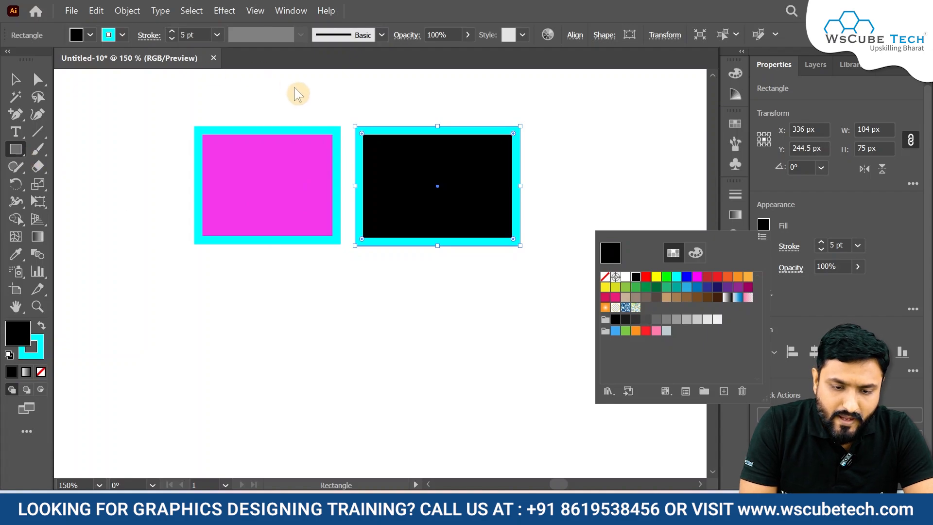
pyautogui.click(300, 106)
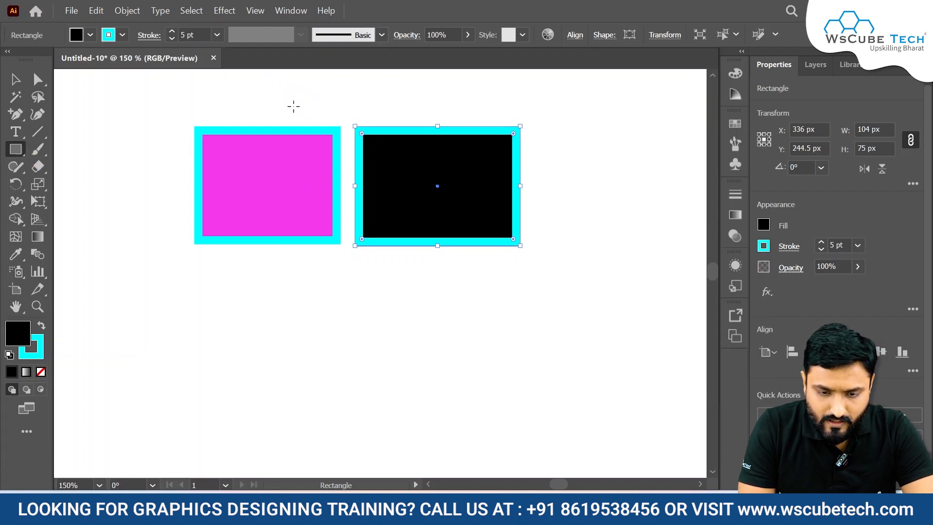
# - Draw an upright rectangle about 77 × 117 px overlapping the magenta and black rectangles and fill it with red
pyautogui.moveTo(293, 106); pyautogui.dragTo(416, 292)
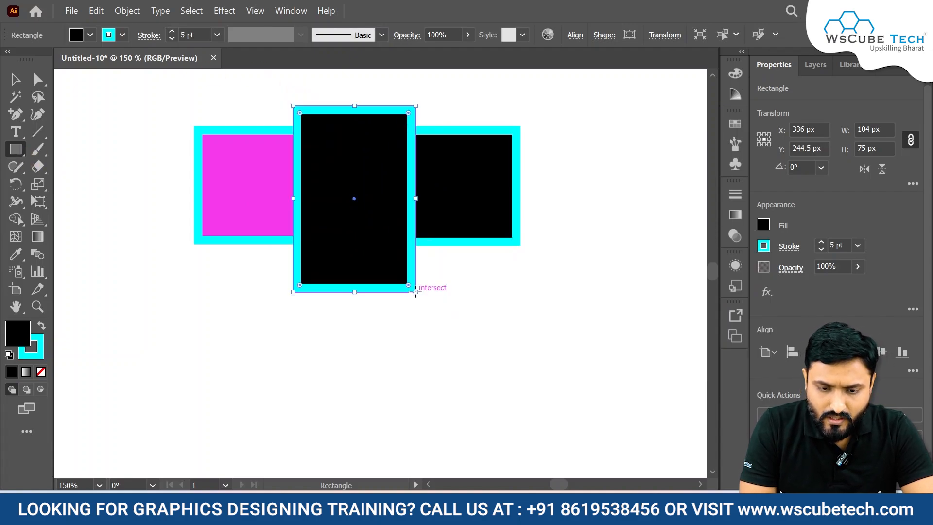
pyautogui.click(763, 226)
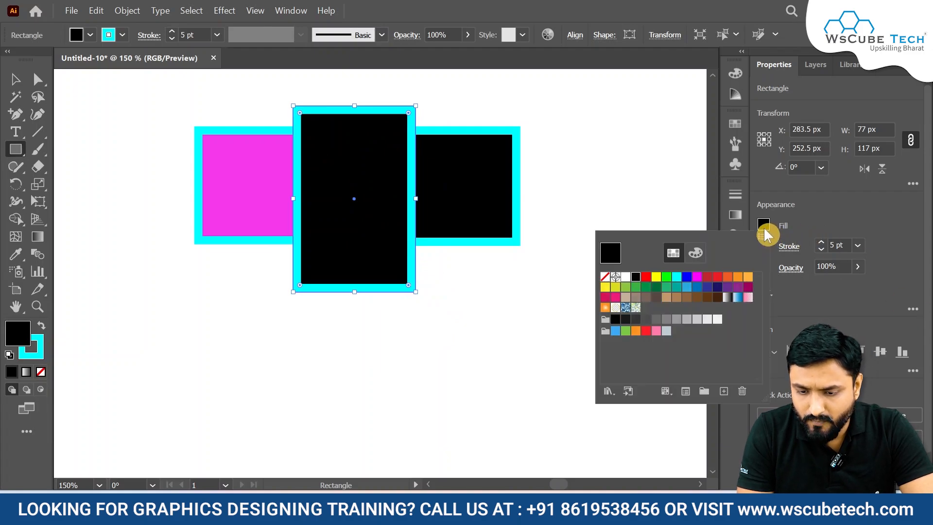
pyautogui.click(717, 277)
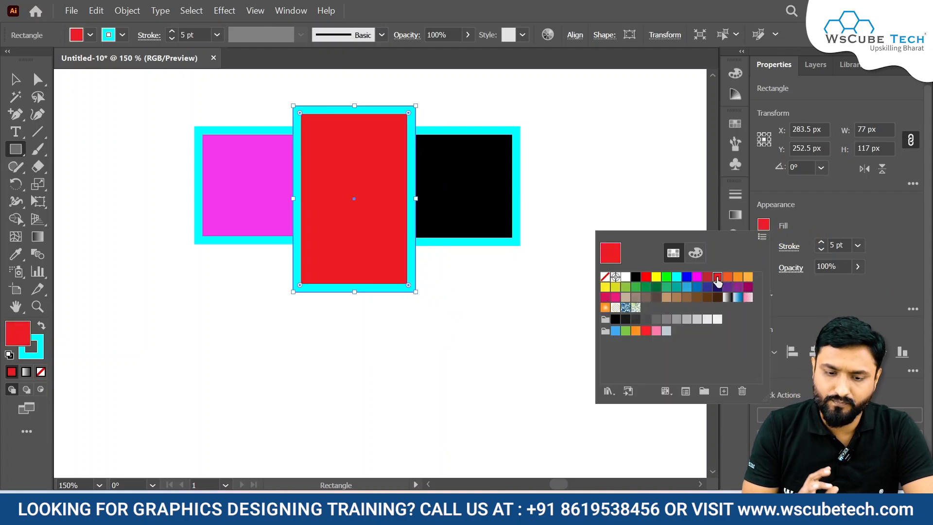
pyautogui.click(803, 212)
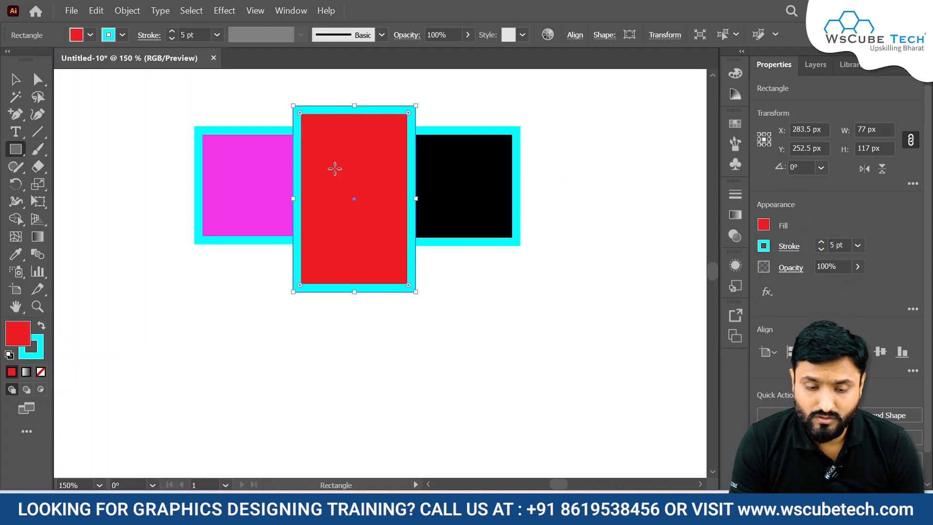
# - Try opacities of 24%, 19% and 0% on the red rectangle, and restore it to 100%
pyautogui.click(858, 267)
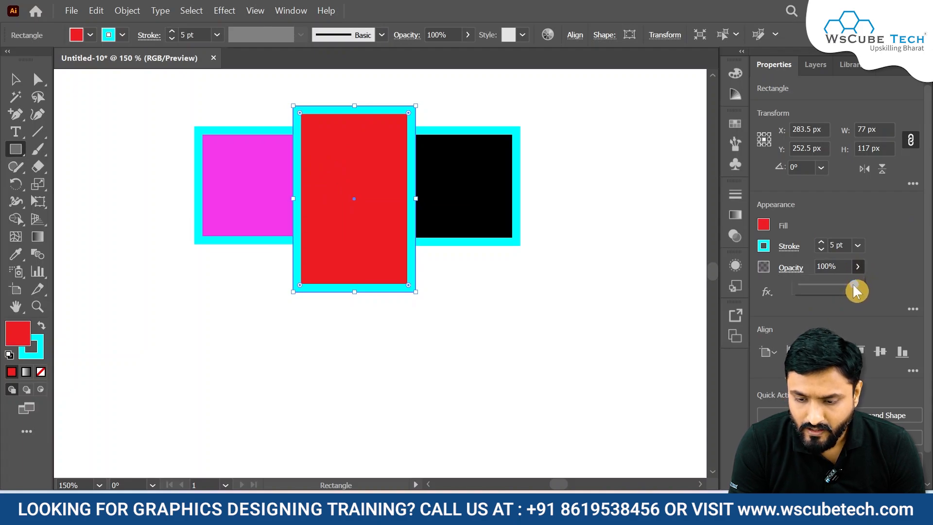
pyautogui.moveTo(852, 284); pyautogui.dragTo(813, 284)
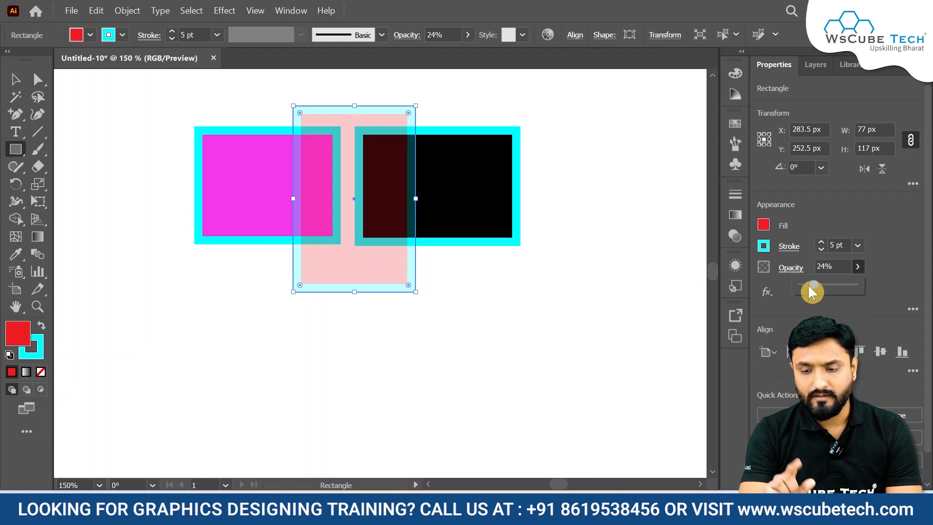
pyautogui.moveTo(813, 287); pyautogui.dragTo(891, 281)
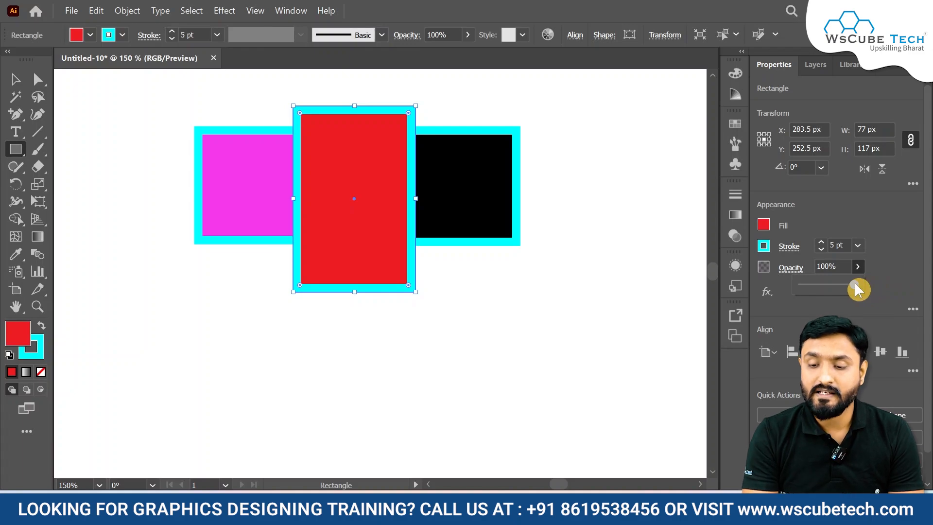
pyautogui.moveTo(855, 281); pyautogui.dragTo(812, 280)
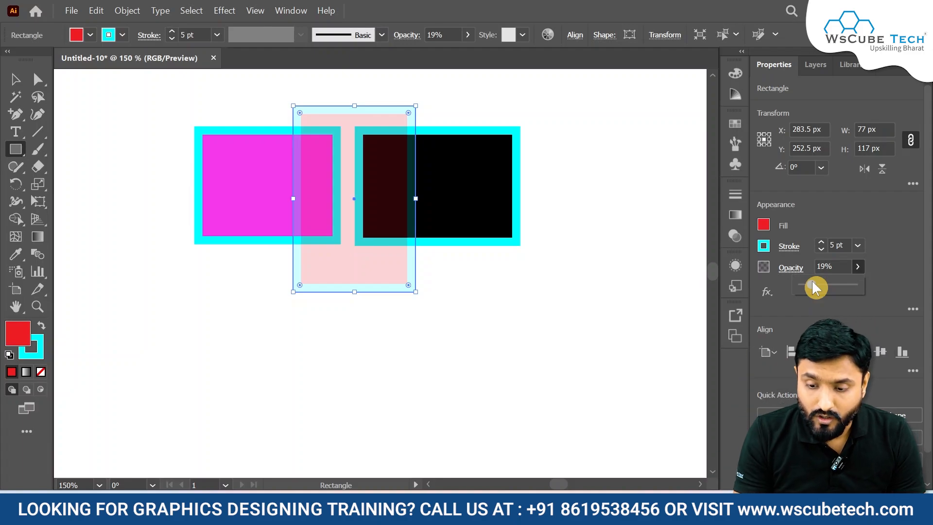
pyautogui.moveTo(814, 287); pyautogui.dragTo(787, 290)
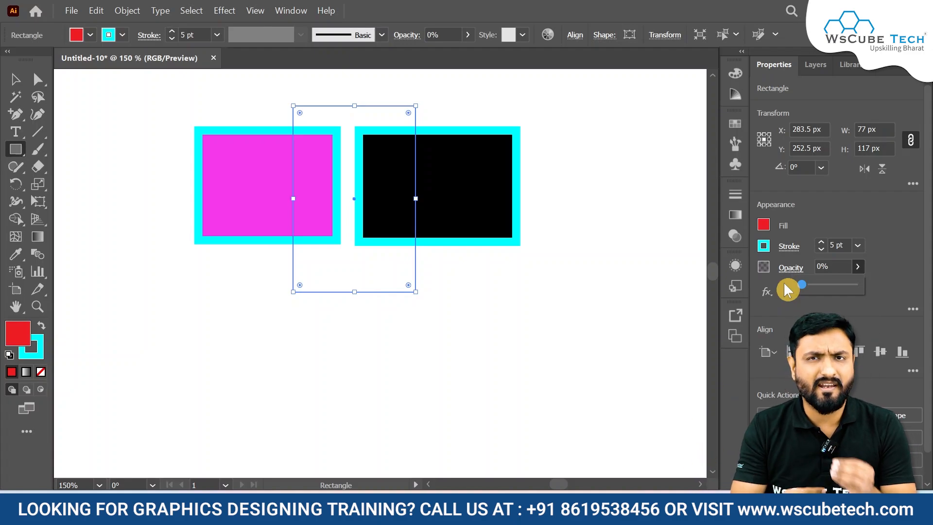
pyautogui.moveTo(804, 290); pyautogui.dragTo(875, 287)
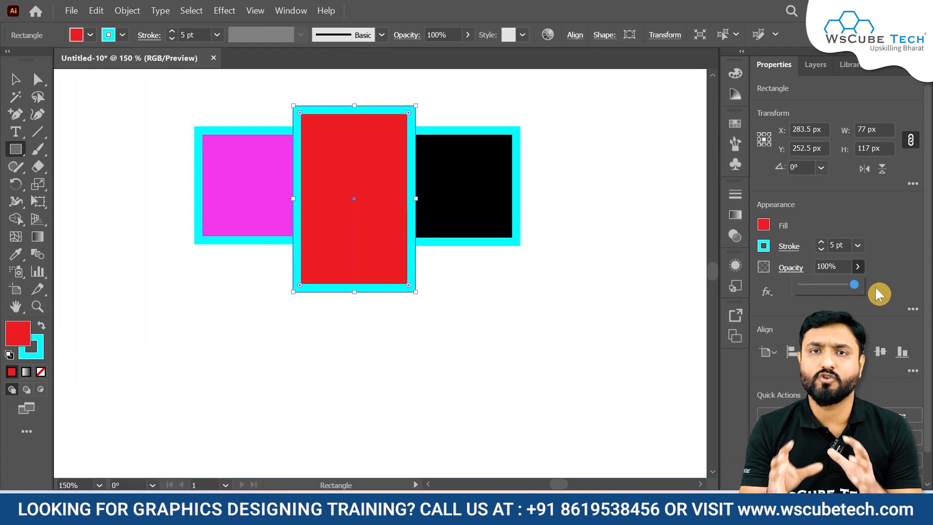
pyautogui.click(821, 219)
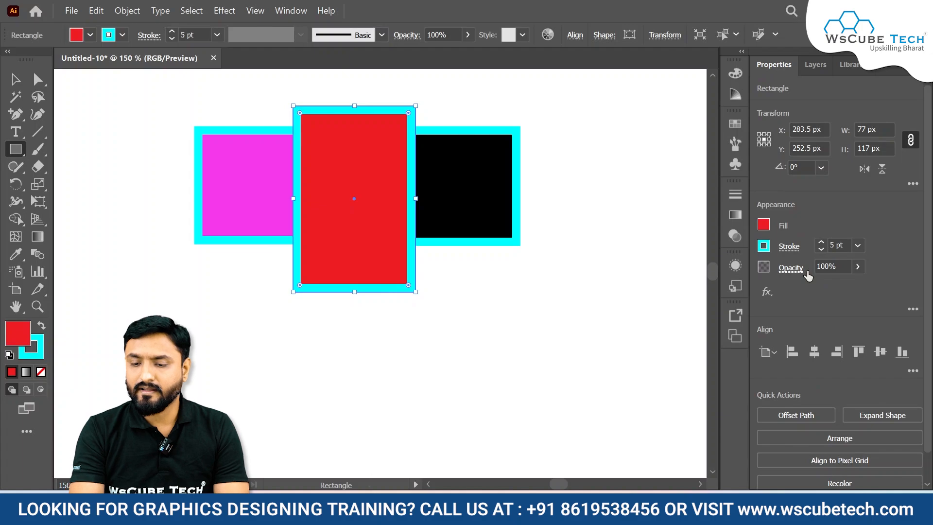
# - Look over the red rectangle's alignment reference options and dismiss the options without creating a new rectangle
pyautogui.scroll(-2, 777, 275)
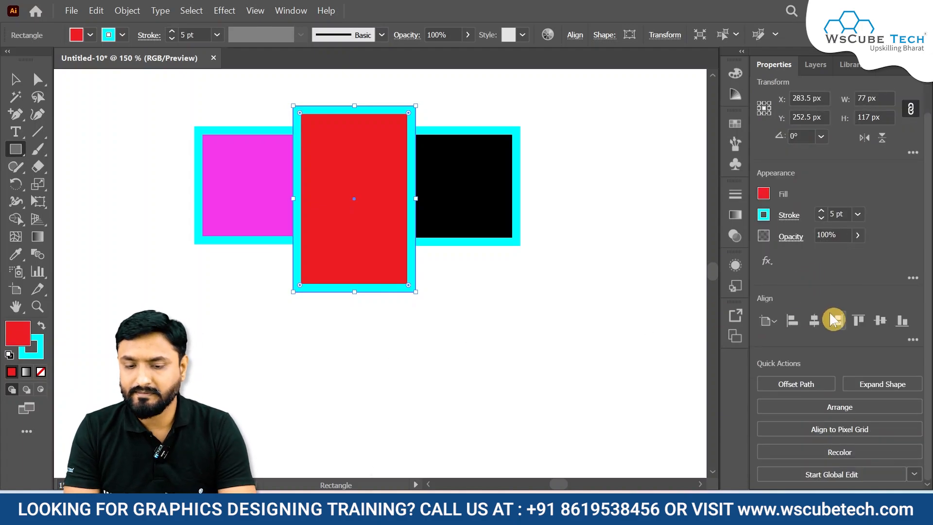
pyautogui.scroll(2, 833, 319)
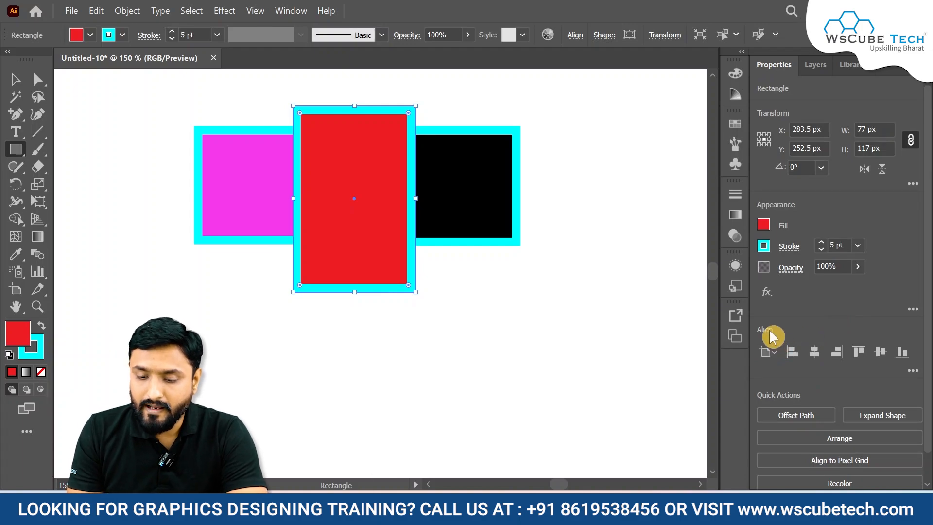
pyautogui.click(768, 363)
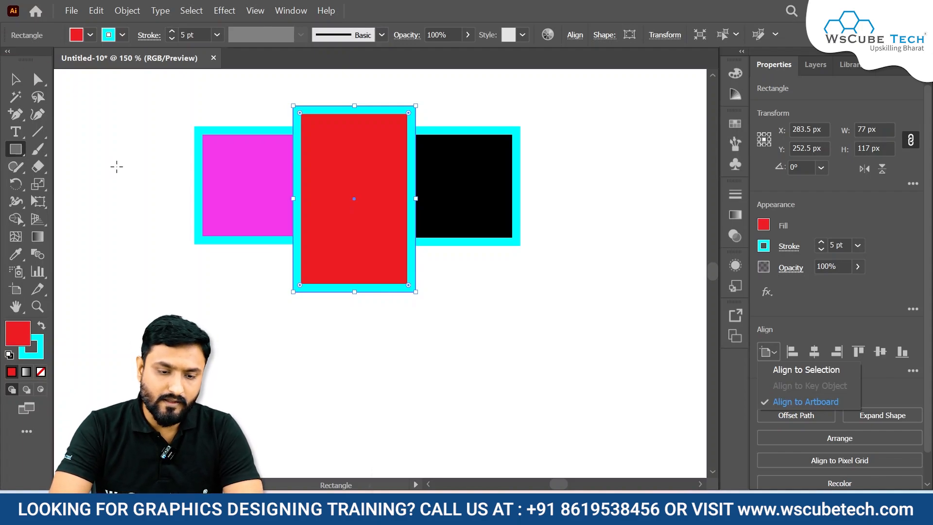
pyautogui.click(110, 198)
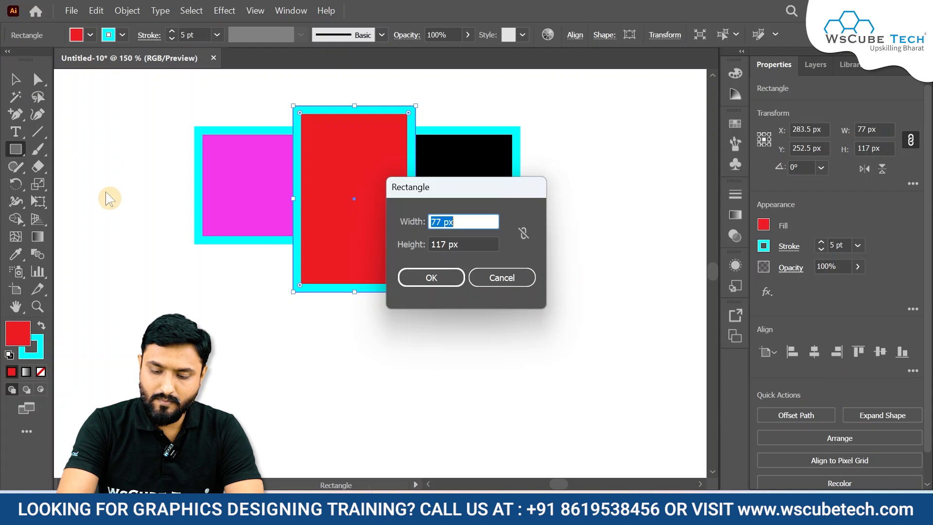
pyautogui.press('Escape')
# - Enlarge the upright red rectangle from its upper-left corner to about 81 × 121 px
pyautogui.hotkey('ctrl', '-')
pyautogui.hotkey('ctrl', '-')
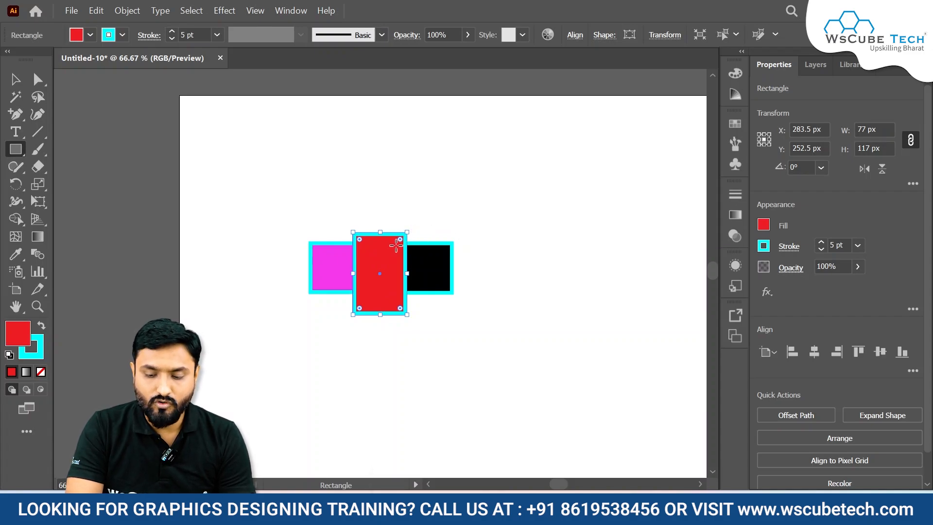
pyautogui.hotkey('ctrl', '+')
pyautogui.hotkey('ctrl', '+')
pyautogui.hotkey('ctrl', '+')
pyautogui.hotkey('ctrl', '+')
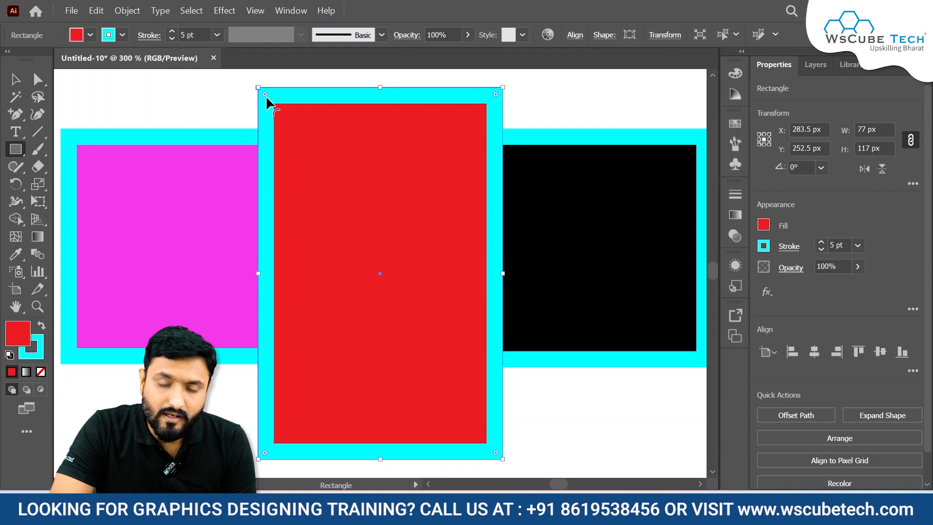
pyautogui.hotkey('ctrl', '-')
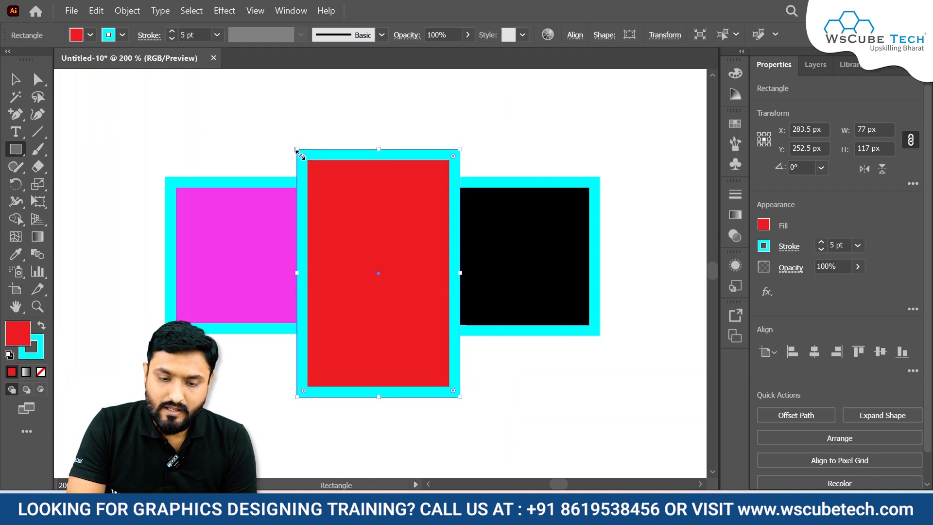
pyautogui.moveTo(297, 148)
pyautogui.mouseDown()
pyautogui.moveTo(269, 133)
pyautogui.moveTo(287, 139)
pyautogui.mouseUp()
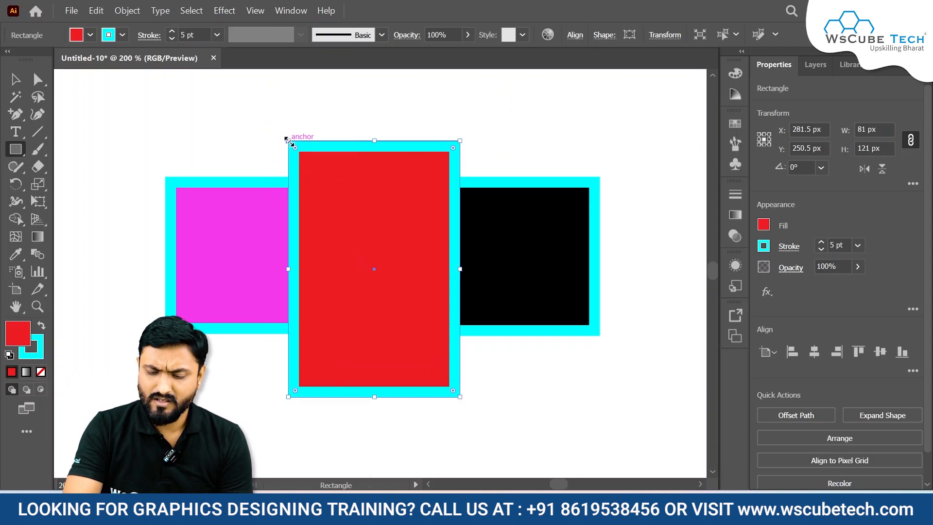
# - Expand Layer 1 to examine its rectangle entries and highlight the upright red rectangle's entry
pyautogui.hotkey('ctrl', '-')
pyautogui.hotkey('ctrl', '-')
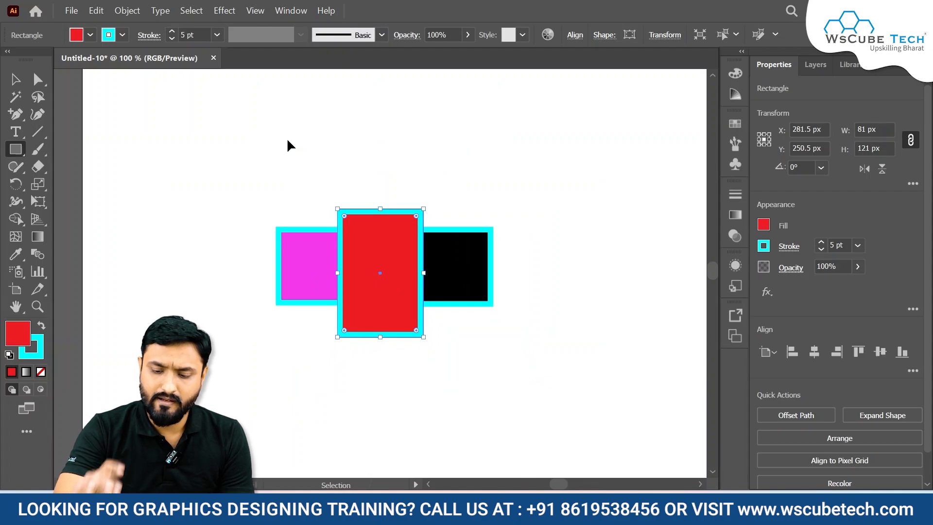
pyautogui.hotkey('ctrl', '+')
pyautogui.hotkey('ctrl', '-')
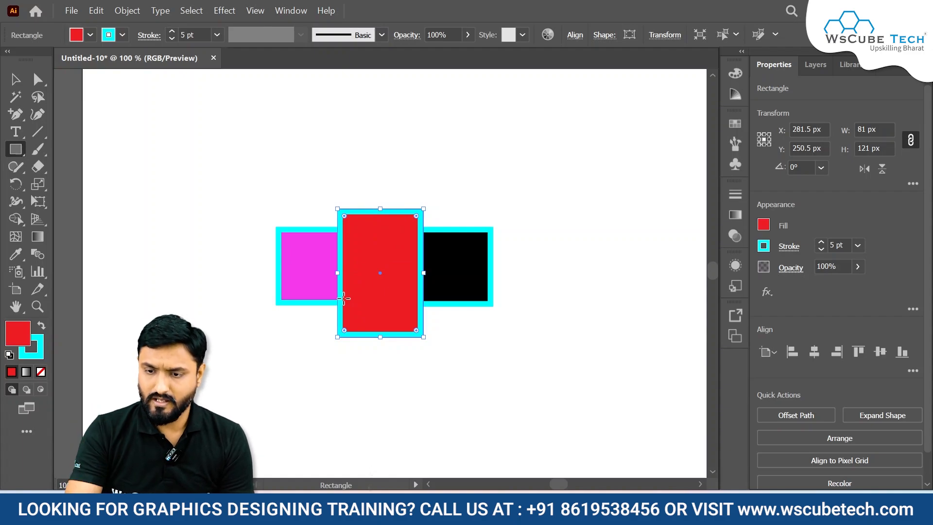
pyautogui.click(817, 68)
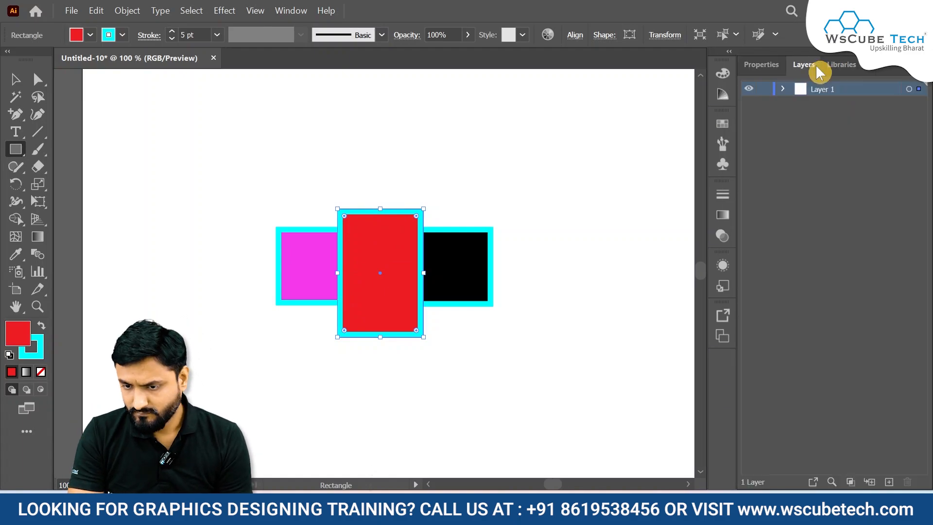
pyautogui.click(782, 89)
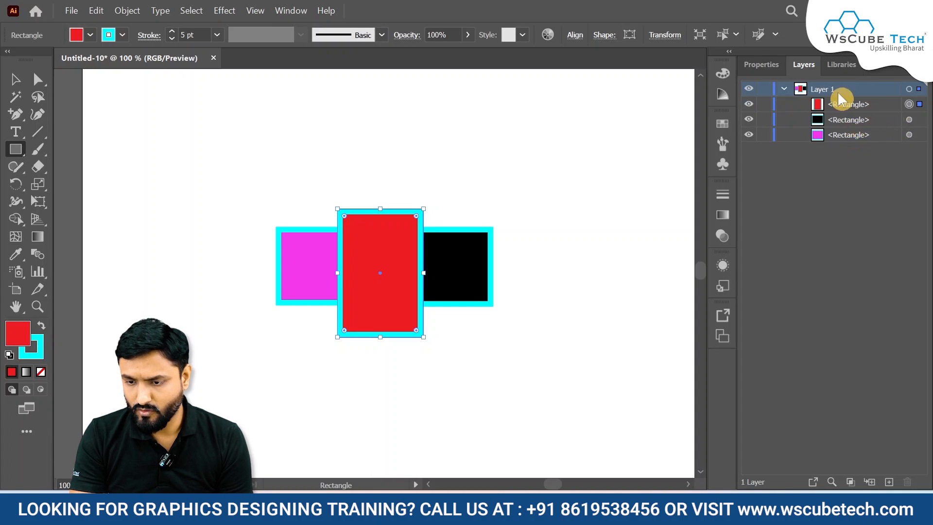
pyautogui.click(846, 104)
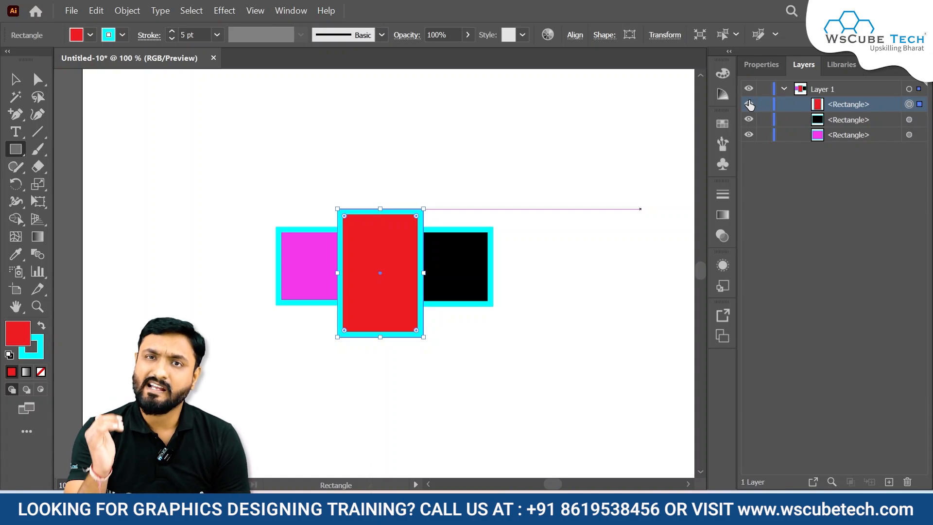
# - Draw a wide red rectangle about 108 × 77 px above the black one and align it to the artboard's left edge
pyautogui.moveTo(490, 120)
pyautogui.mouseDown()
pyautogui.moveTo(593, 214)
pyautogui.moveTo(602, 199)
pyautogui.mouseUp()
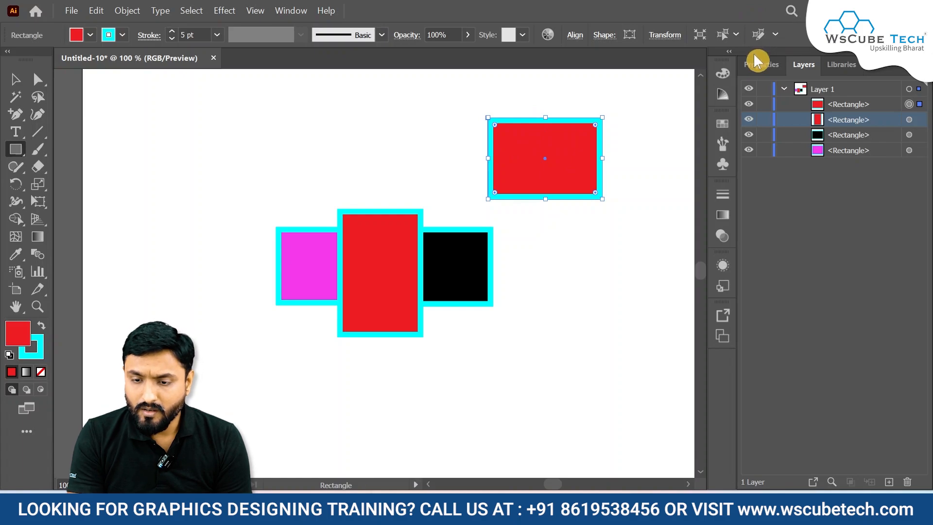
pyautogui.click(761, 64)
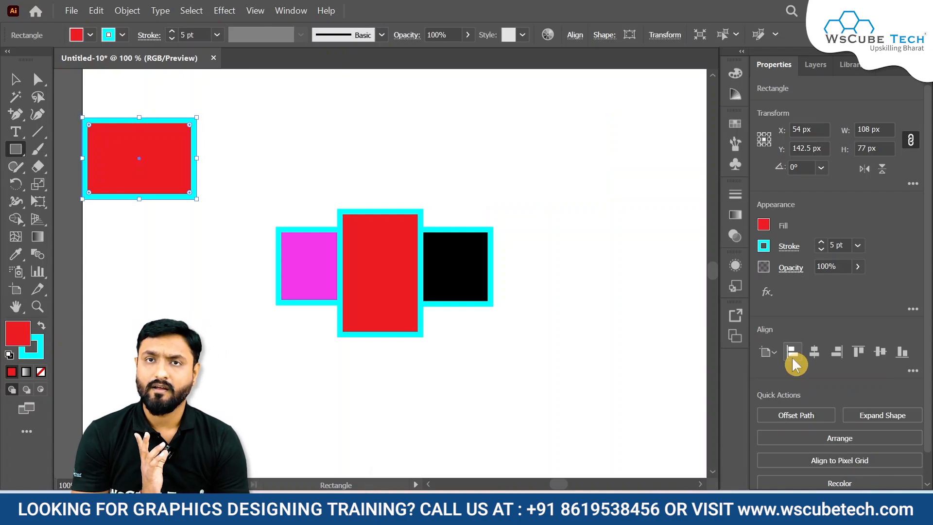
pyautogui.scroll(3, 396, 271)
pyautogui.scroll(-4, 396, 271)
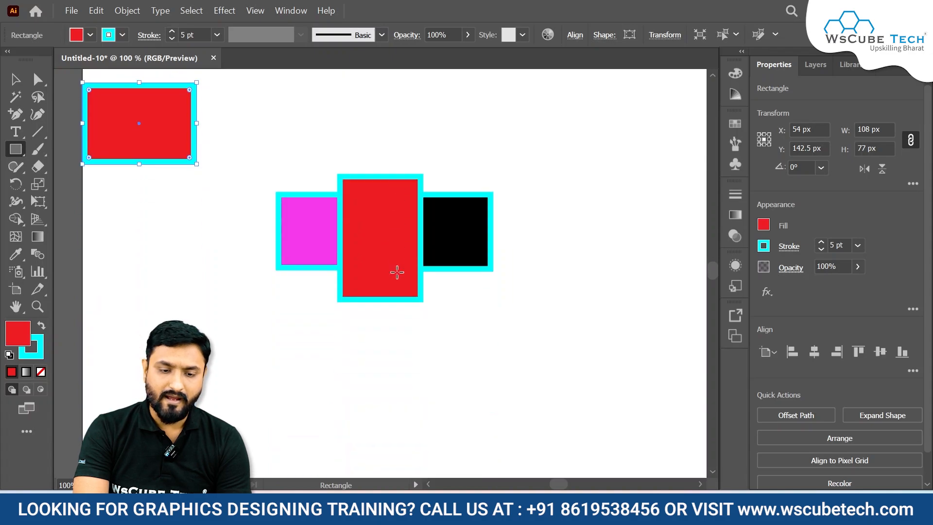
pyautogui.scroll(4, 396, 271)
pyautogui.scroll(-3, 396, 271)
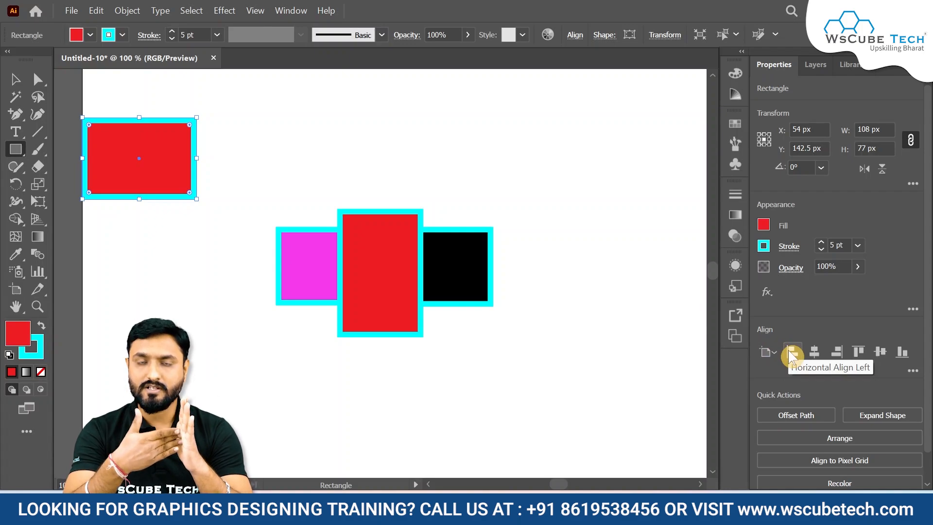
# - Centre the wide red rectangle horizontally on the artboard
pyautogui.click(814, 353)
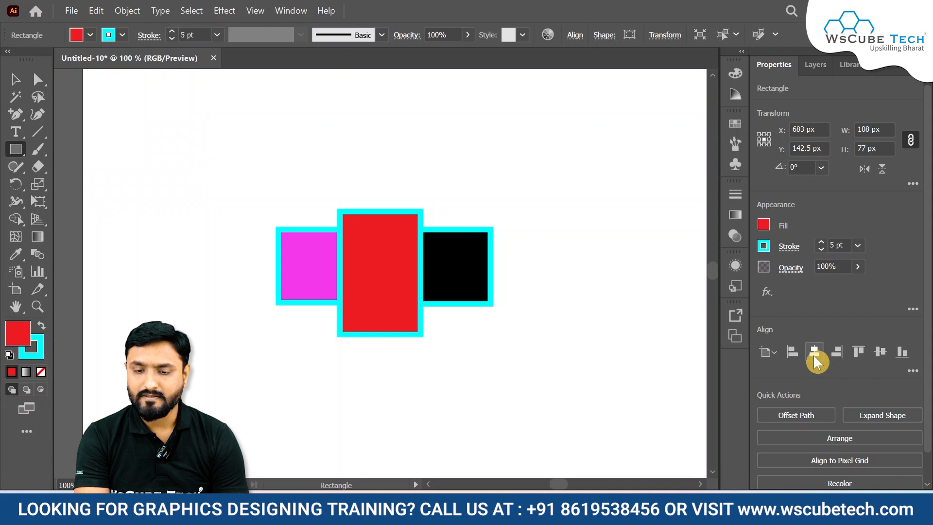
pyautogui.scroll(5, 589, 296)
pyautogui.scroll(-8, 590, 296)
pyautogui.scroll(3, 589, 296)
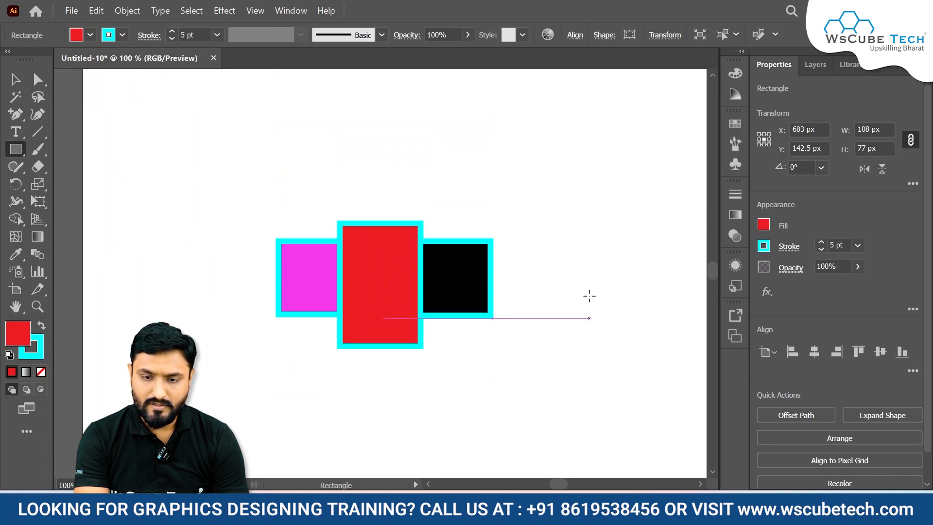
pyautogui.scroll(-6, 589, 294)
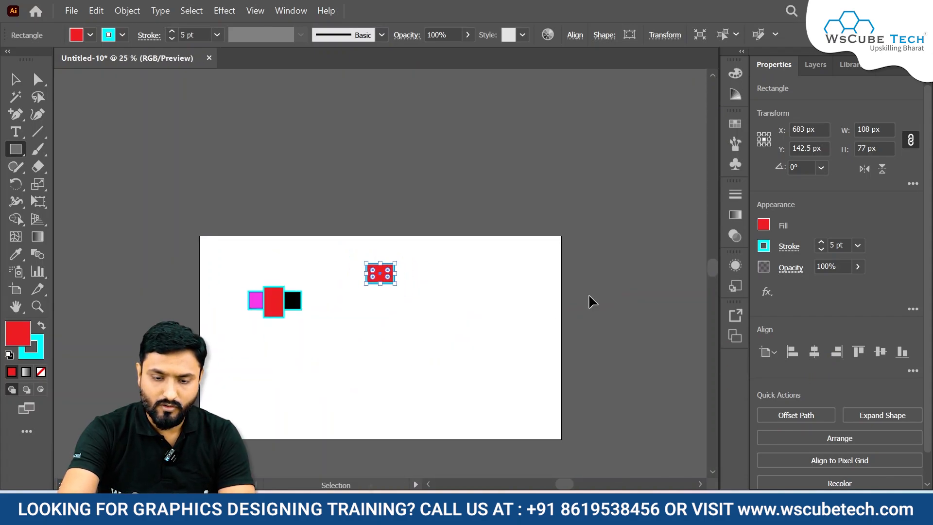
pyautogui.scroll(1, 588, 301)
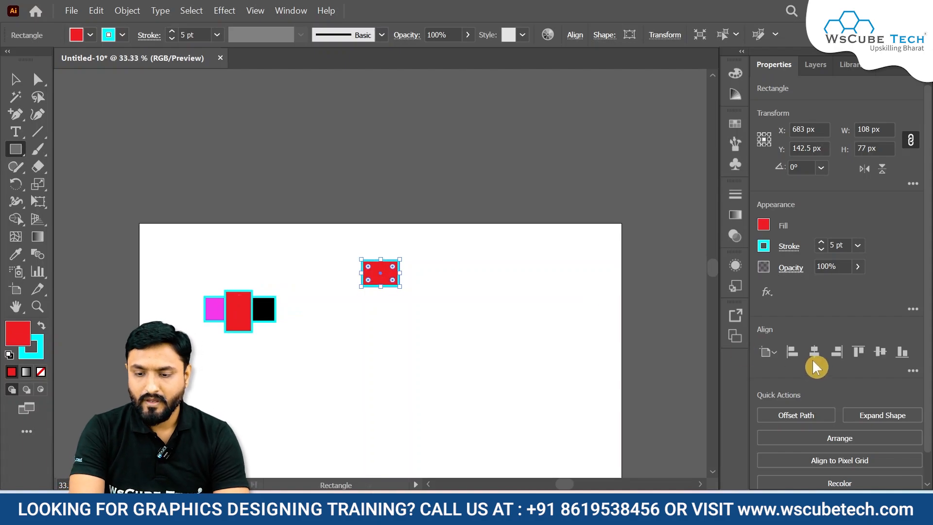
# - Try horizontal left, centre and right alignment of the wide red rectangle, finishing at the artboard's right edge
pyautogui.click(793, 354)
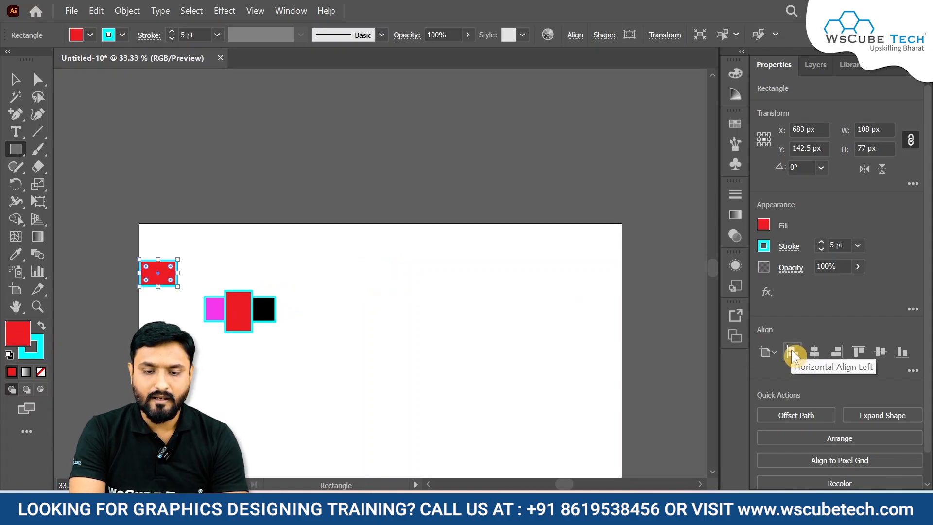
pyautogui.click(816, 355)
pyautogui.click(836, 353)
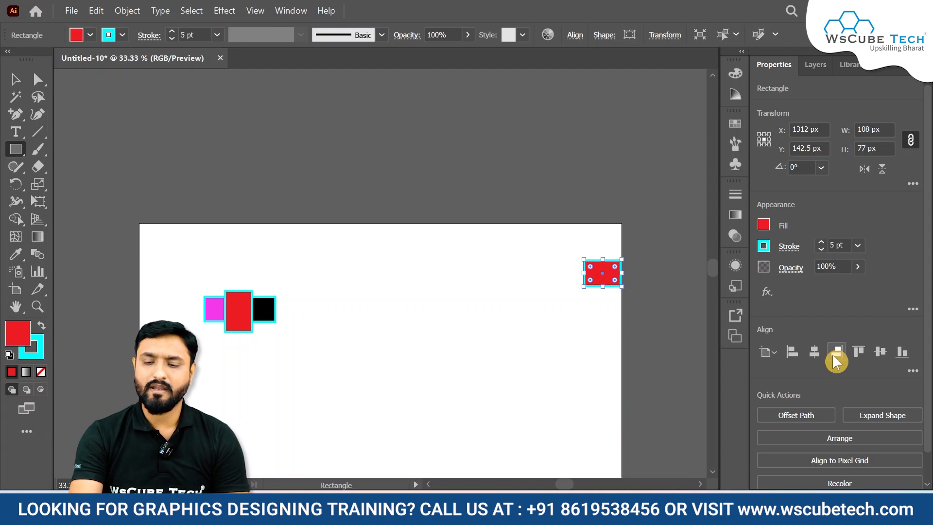
pyautogui.click(789, 357)
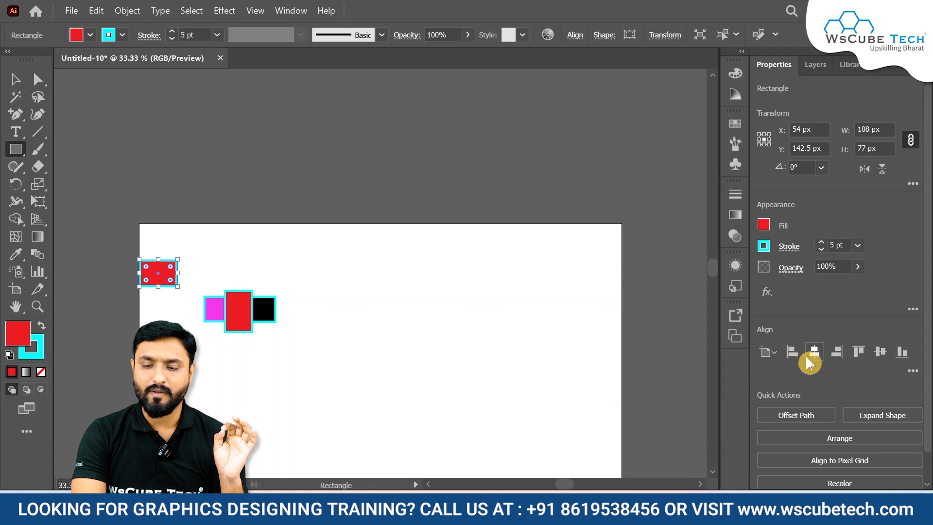
pyautogui.click(809, 354)
pyautogui.click(836, 354)
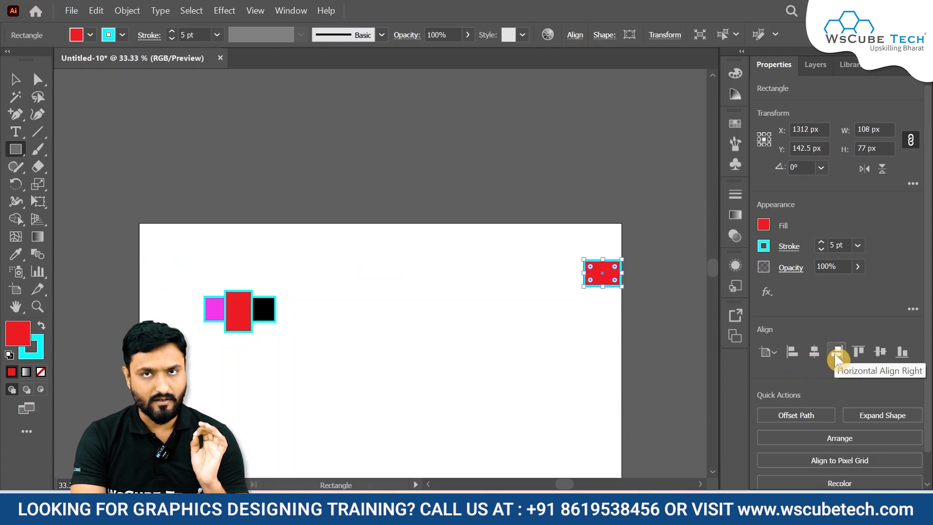
# - Try vertical top, centre and bottom alignment of the wide red rectangle, finishing at the artboard's bottom edge
pyautogui.scroll(-2, 622, 316)
pyautogui.scroll(1, 622, 316)
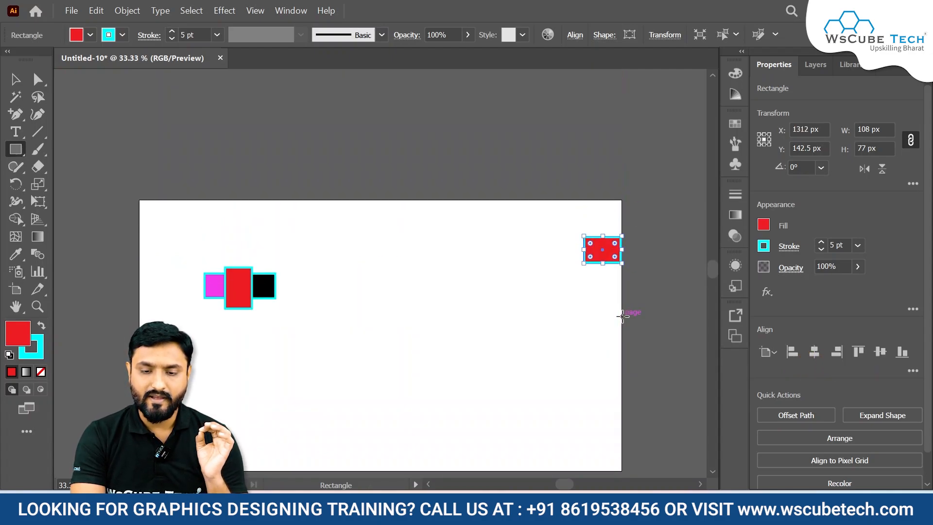
pyautogui.click(858, 354)
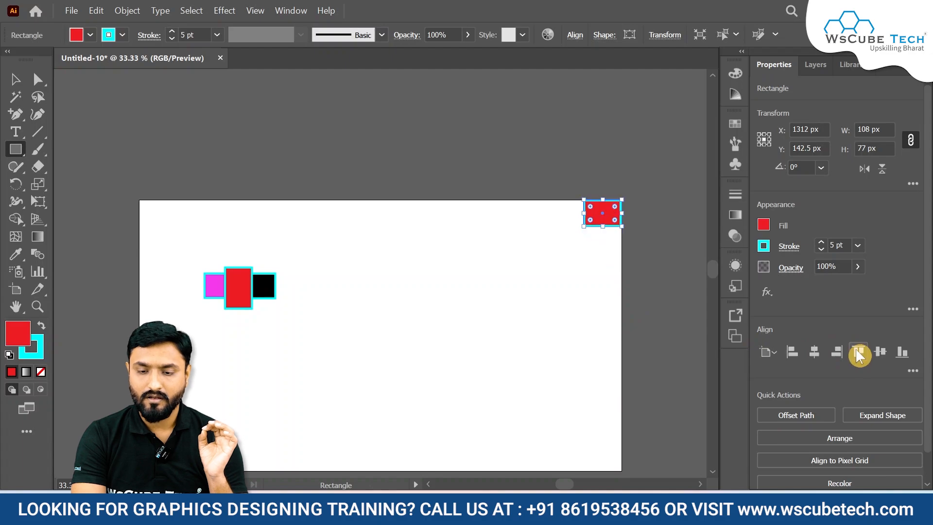
pyautogui.click(885, 351)
pyautogui.click(902, 352)
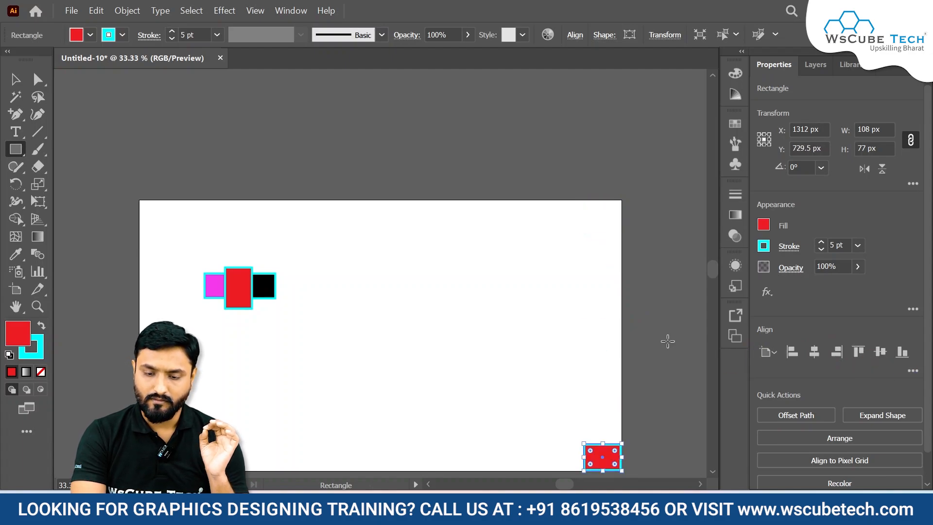
# - Centre the wide red rectangle horizontally and vertically on the artboard and look over the alignment reference options
pyautogui.click(808, 357)
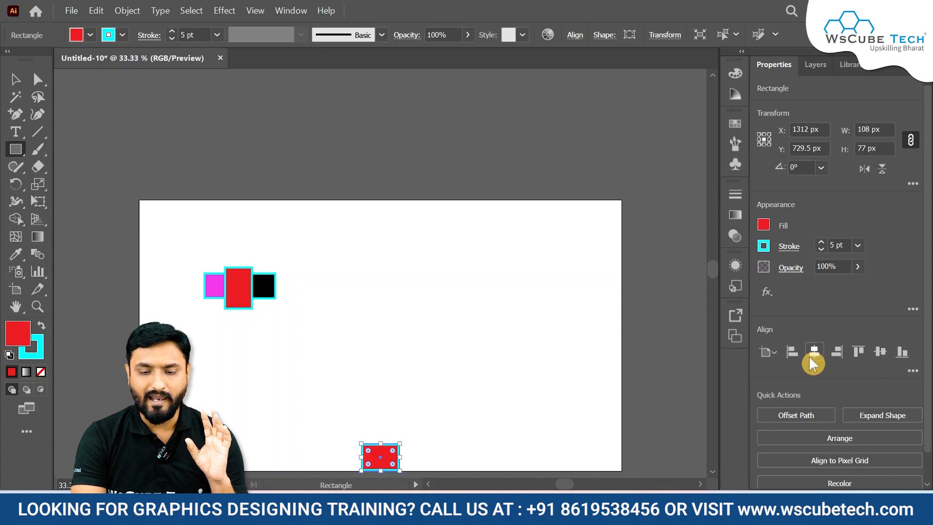
pyautogui.click(878, 352)
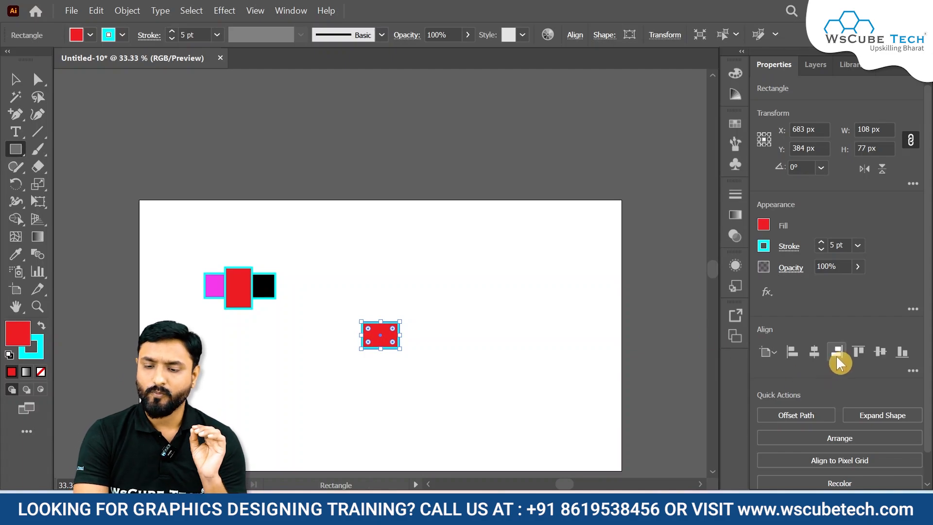
pyautogui.click(774, 352)
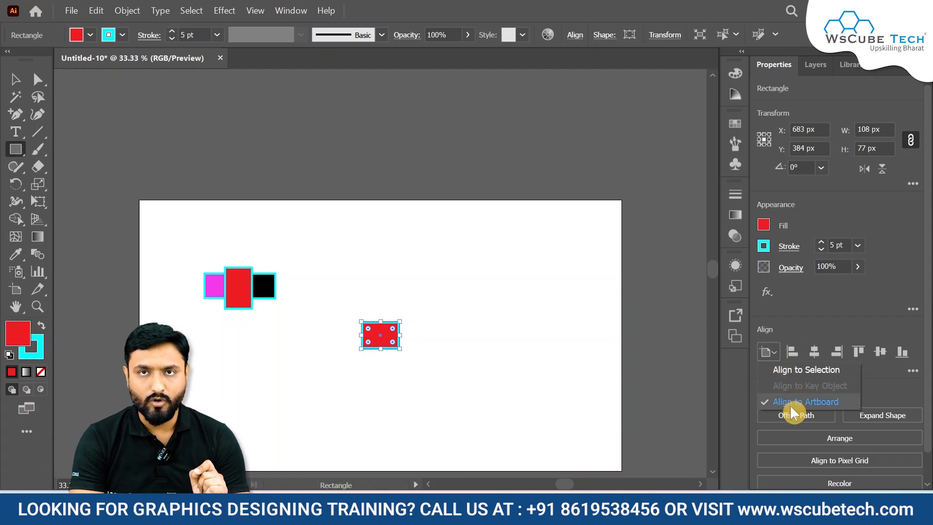
pyautogui.click(762, 345)
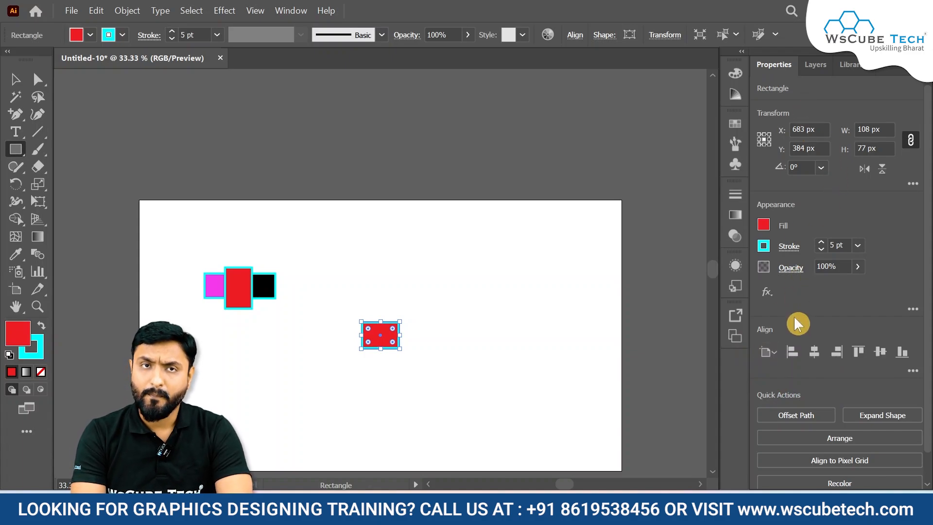
pyautogui.scroll(-1, 798, 324)
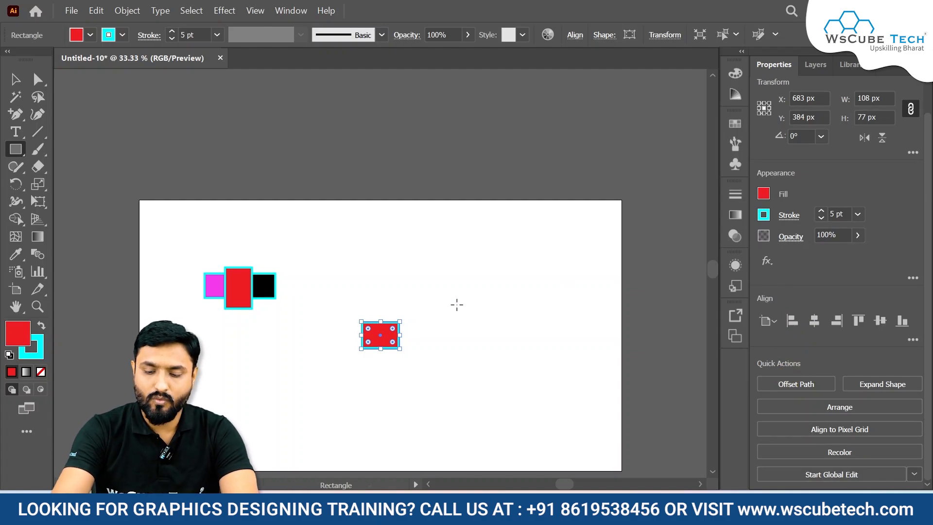
# - Delete the wide red rectangle from the centre of the artboard and return to the three overlapping rectangles
pyautogui.hotkey('ctrl', '1')
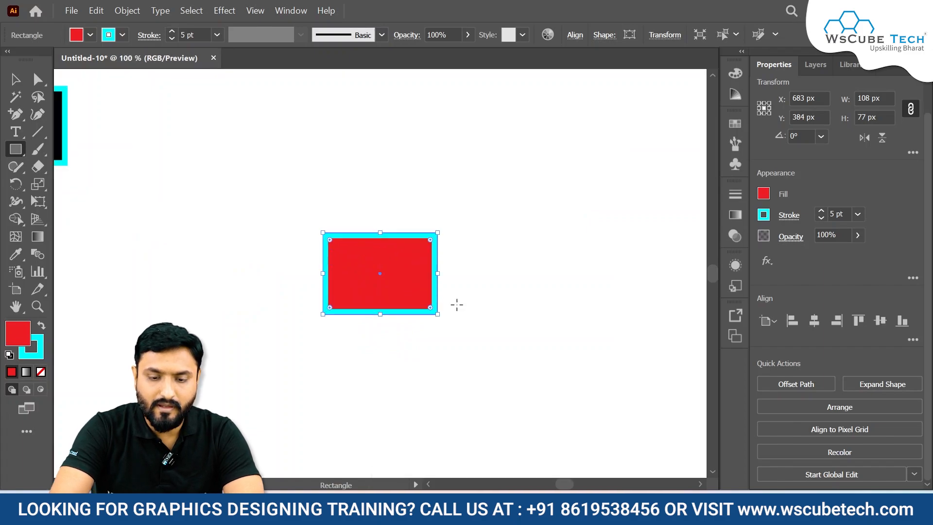
pyautogui.hscroll(-5, 456, 305)
pyautogui.press('Delete')
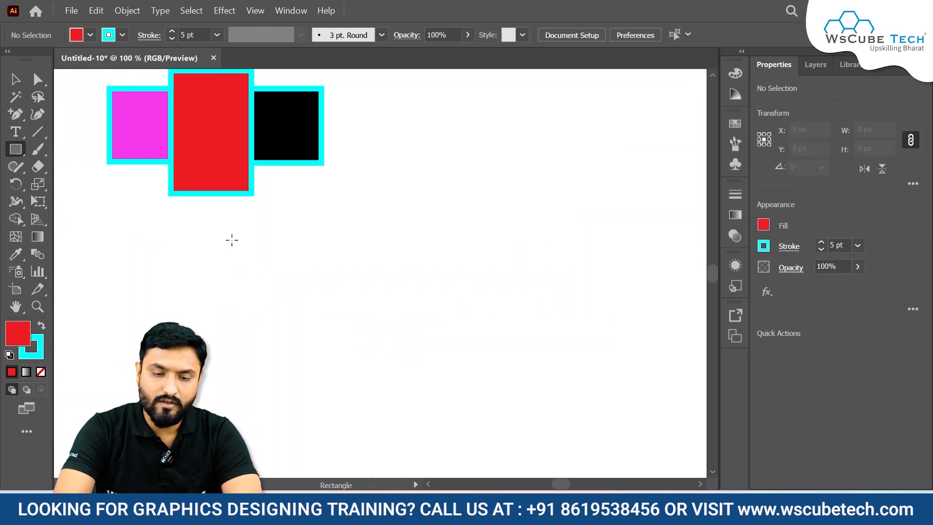
pyautogui.scroll(5, 231, 240)
pyautogui.scroll(-2, 232, 239)
pyautogui.hscroll(-5, 231, 240)
pyautogui.hscroll(2, 232, 239)
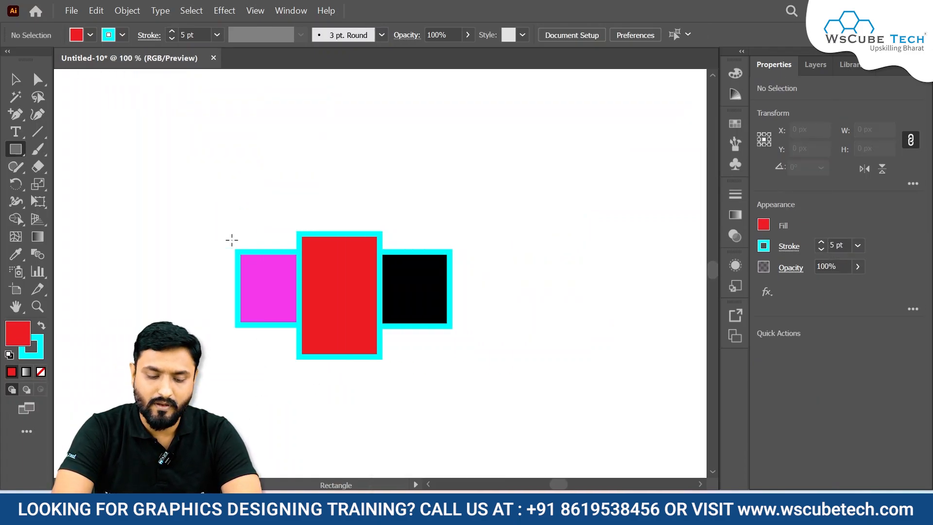
# - Undo the changes back through the drawing of both red rectangles, leaving only the magenta and black ones
pyautogui.hotkey('ctrl', 'z')
pyautogui.hotkey('ctrl', 'z')
pyautogui.hotkey('ctrl', 'z')
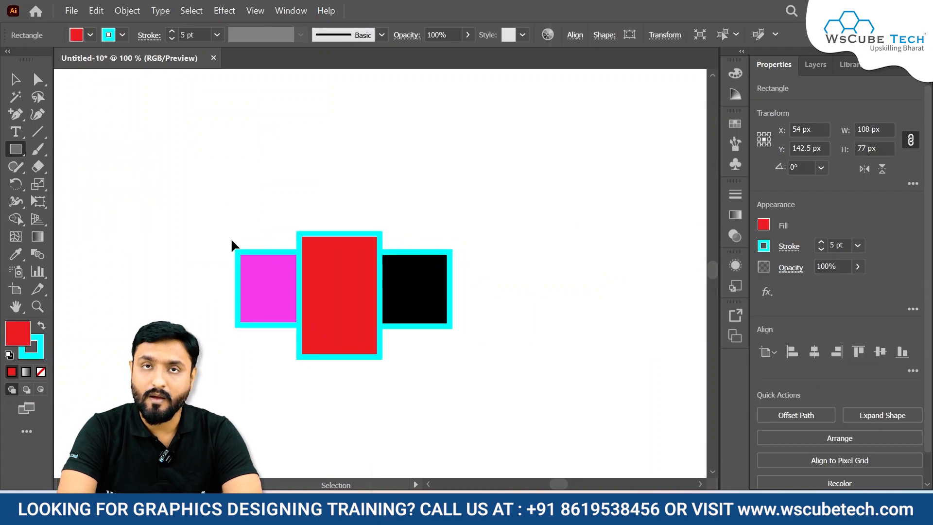
pyautogui.hotkey('ctrl', 'z')
pyautogui.hotkey('ctrl', 'z')
pyautogui.hotkey('ctrl', 'z')
pyautogui.hotkey('ctrl', 'z')
pyautogui.hotkey('ctrl', 'z')
pyautogui.hotkey('ctrl', 'z')
pyautogui.hotkey('ctrl', 'z')
pyautogui.hotkey('ctrl', 'z')
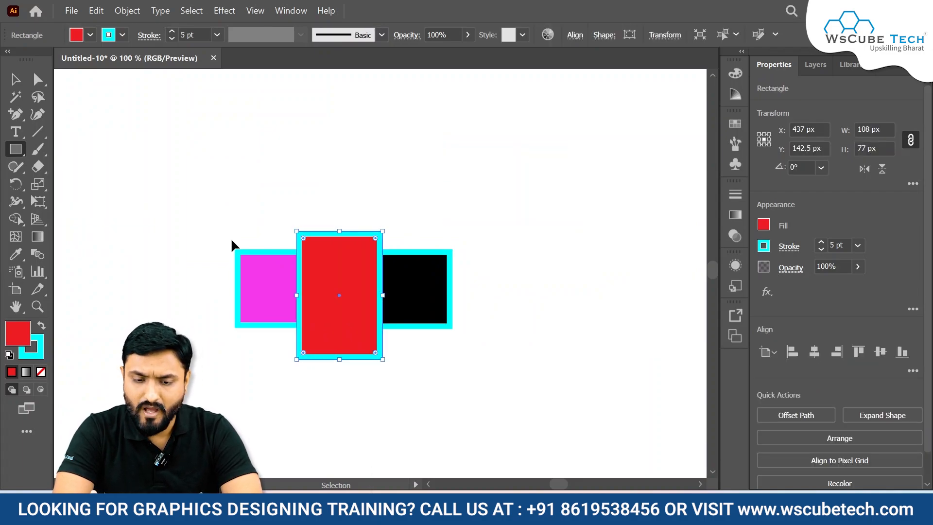
pyautogui.hotkey('ctrl', 'z')
pyautogui.hotkey('ctrl', 'z')
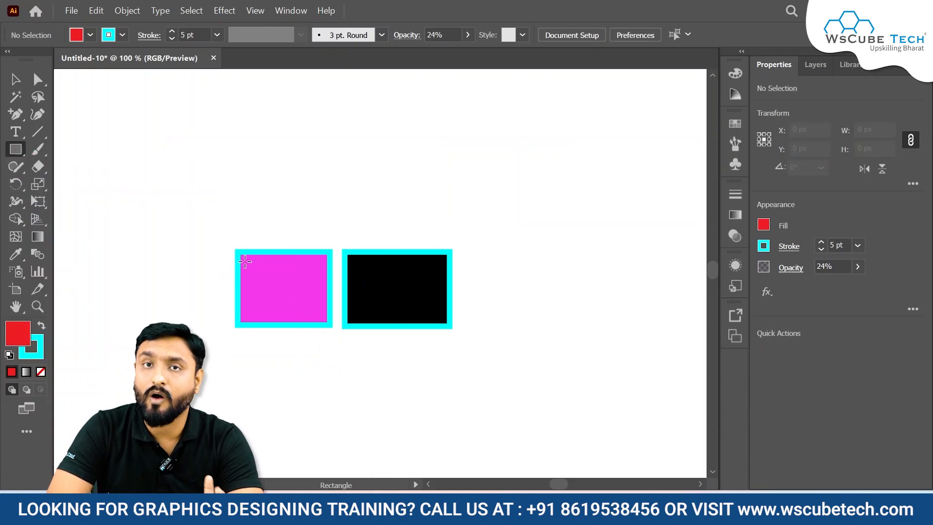
# - Draw a rounded rectangle about 141 × 100 px above the magenta rectangle, and delete it again
pyautogui.click(15, 156)
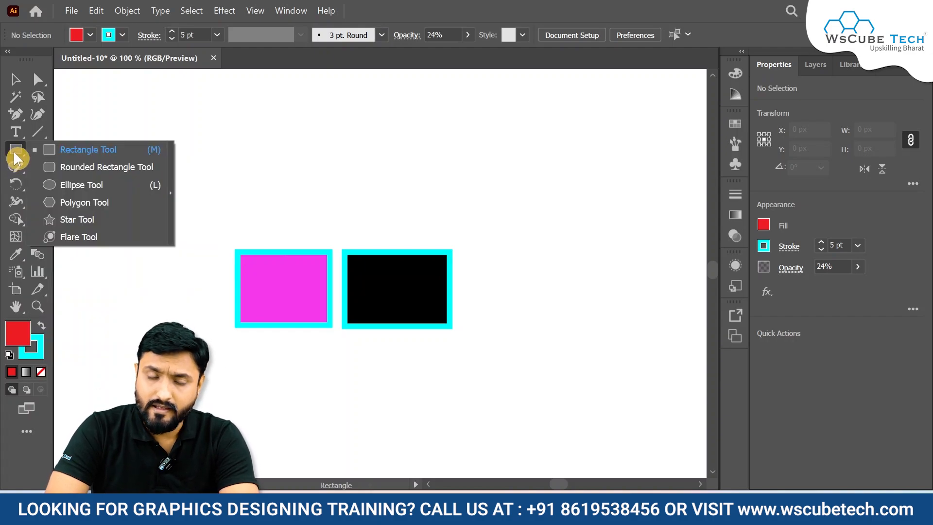
pyautogui.click(76, 170)
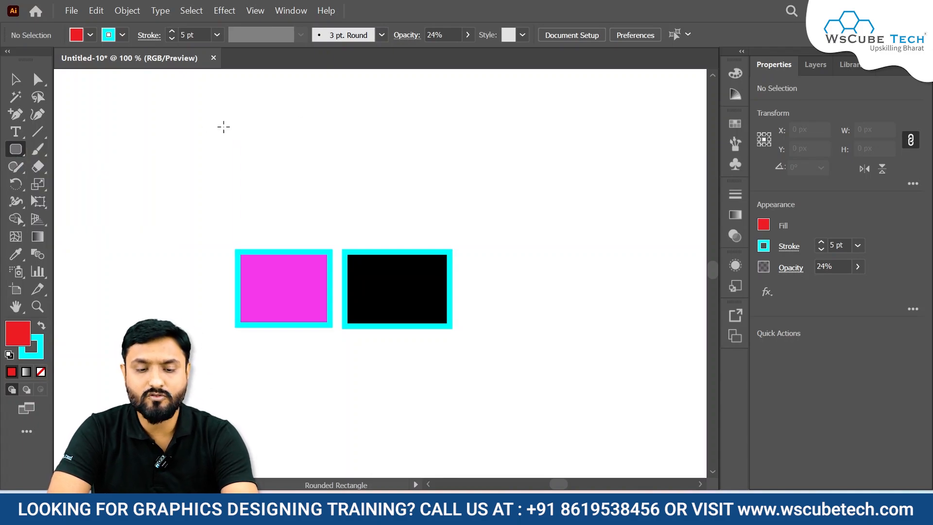
pyautogui.moveTo(203, 112); pyautogui.dragTo(353, 218)
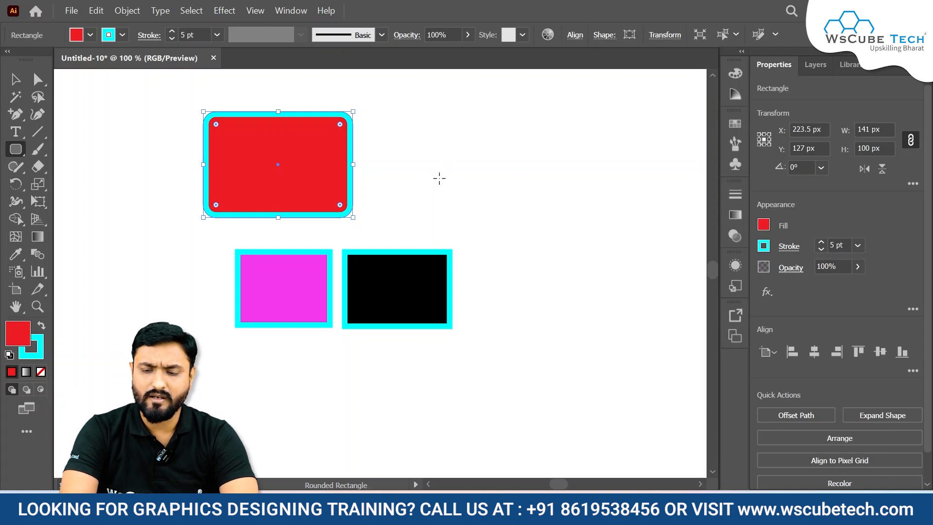
pyautogui.press('Delete')
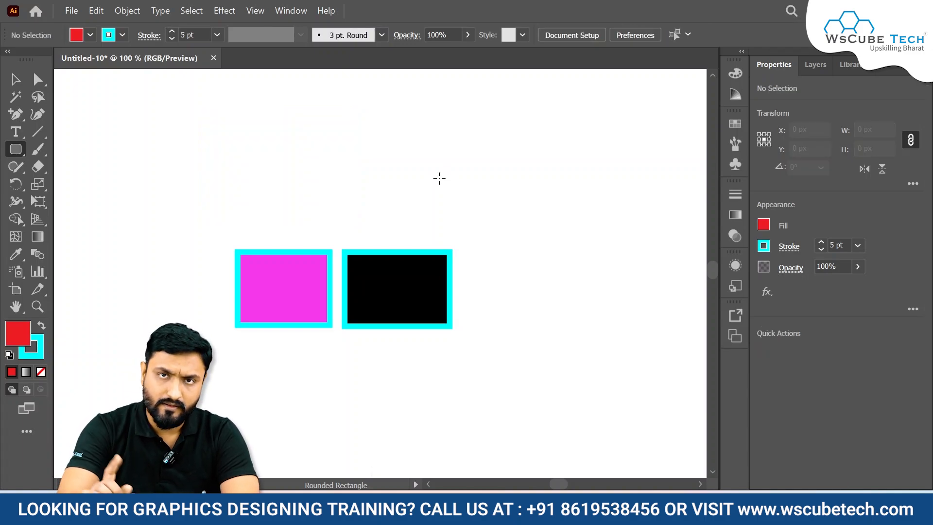
# - Create a sharp-cornered rectangle exactly 100 × 100 px above the black one, and delete it again
pyautogui.moveTo(15, 149); pyautogui.dragTo(62, 153)
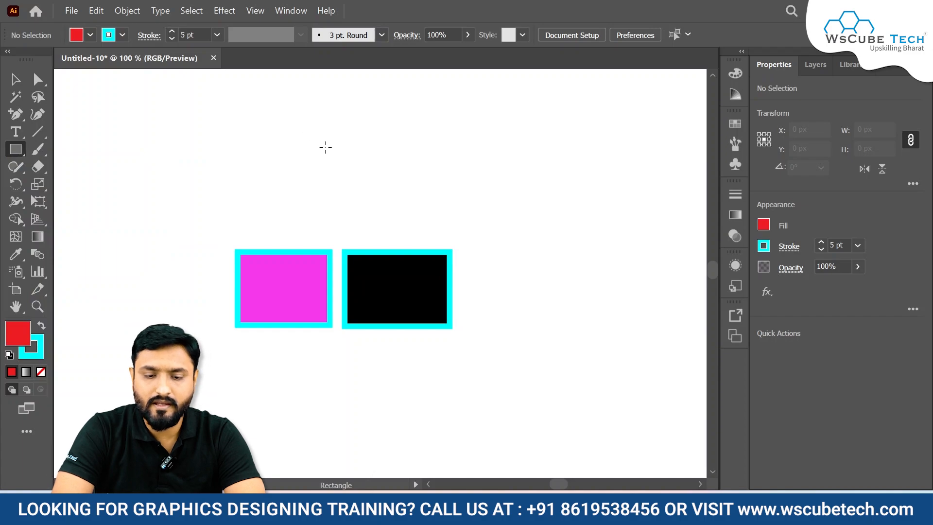
pyautogui.click(332, 159)
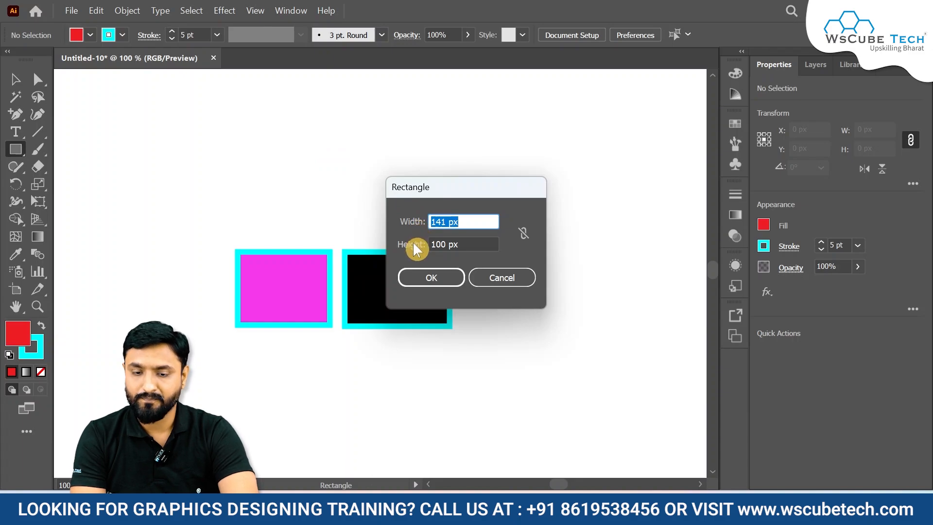
pyautogui.write('100')
pyautogui.press('Tab')
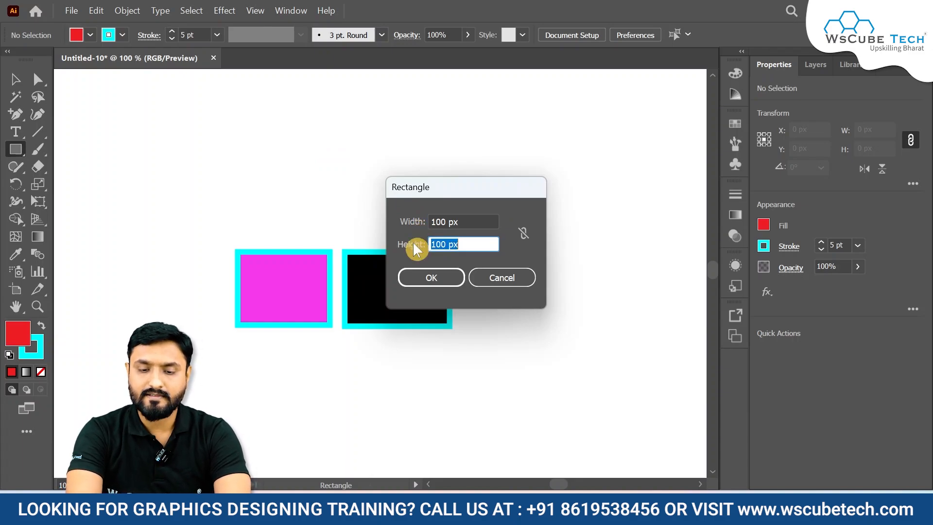
pyautogui.write('100')
pyautogui.press('Return')
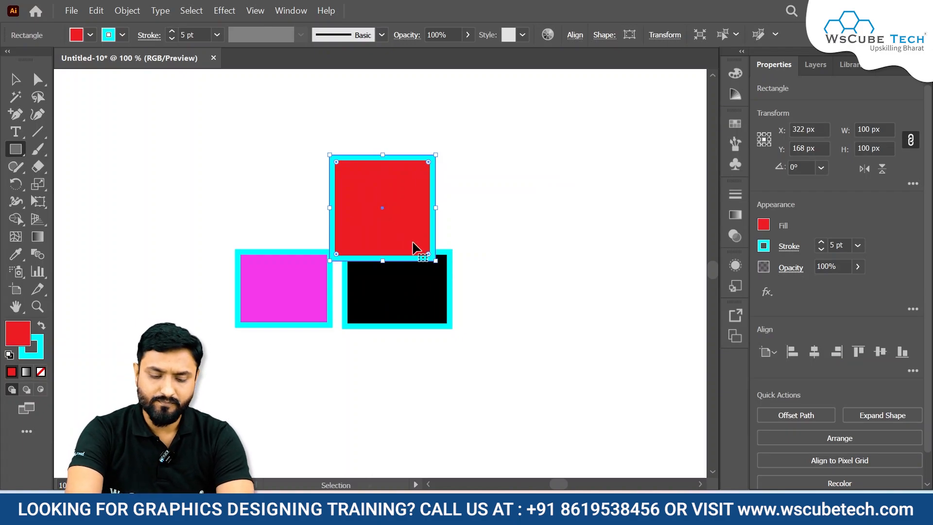
pyautogui.press('Delete')
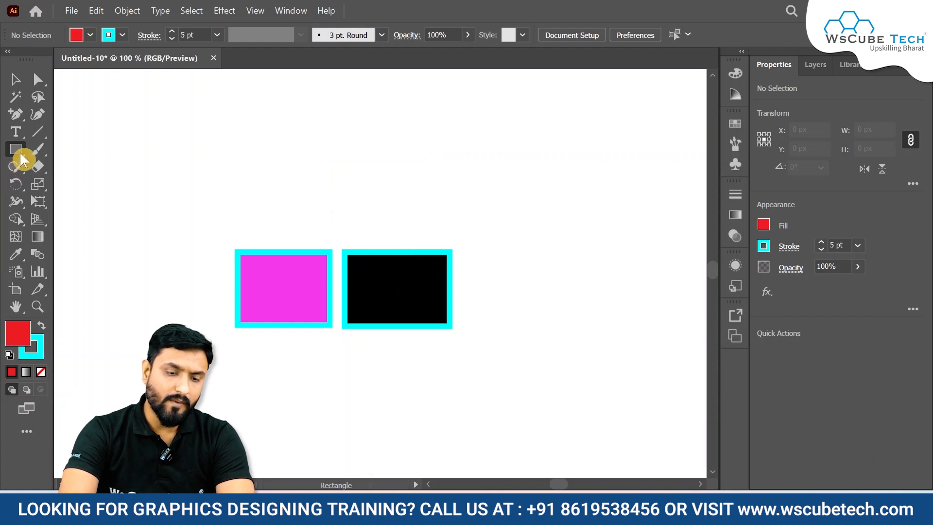
# - Create a 100 × 100 px rounded rectangle with a 25 px corner radius, overlapping the upper part of the black rectangle
pyautogui.rightClick(18, 151)
pyautogui.click(88, 167)
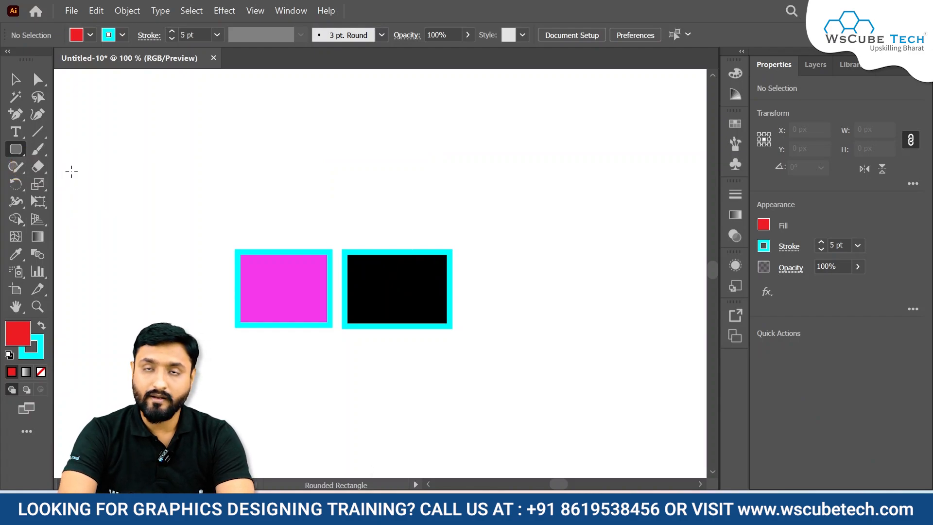
pyautogui.click(341, 169)
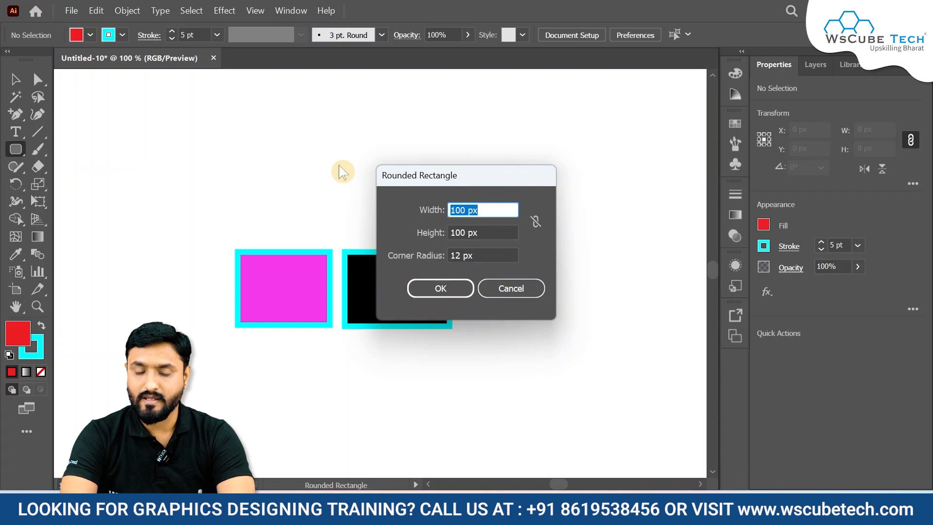
pyautogui.click(462, 250)
pyautogui.press('BackSpace')
pyautogui.press('BackSpace')
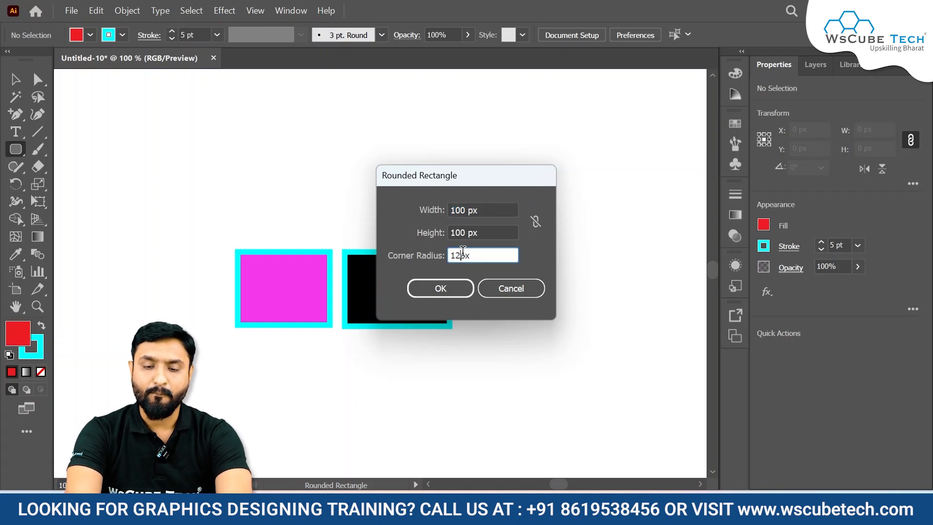
pyautogui.press('BackSpace')
pyautogui.write('2')
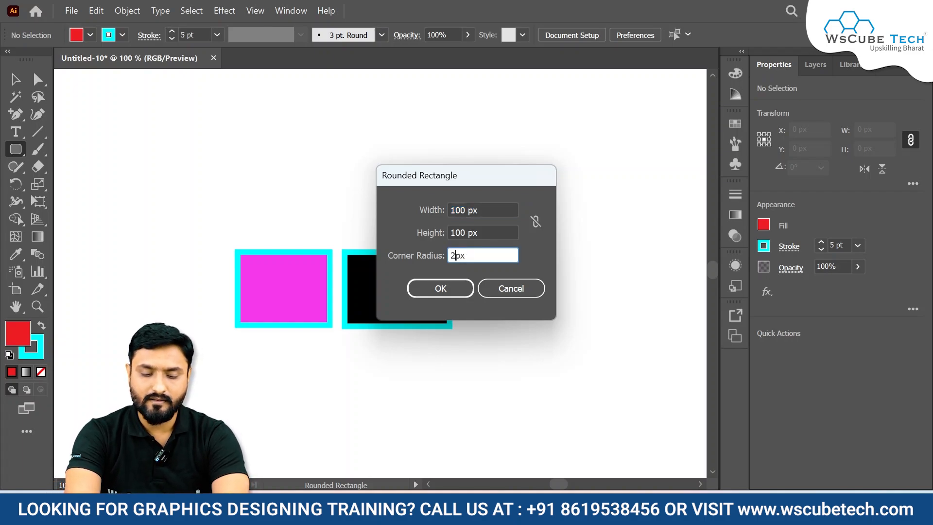
pyautogui.write('5')
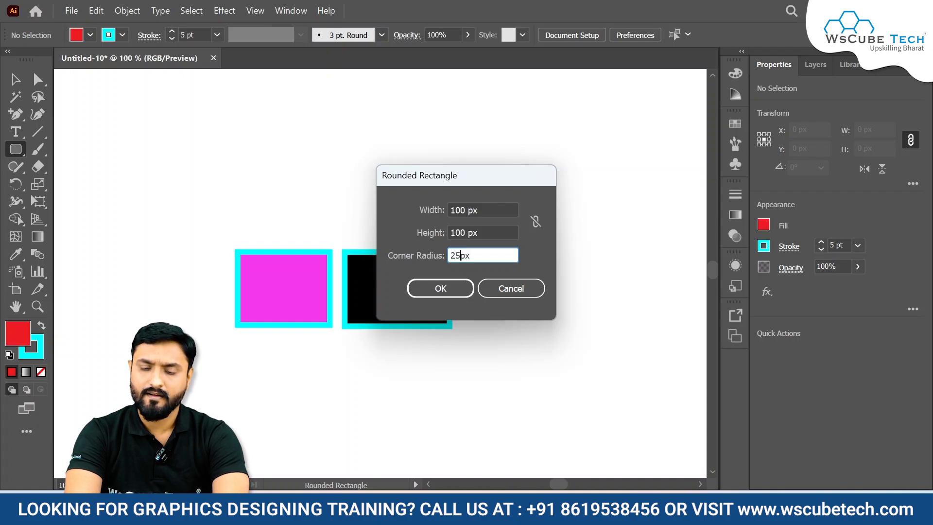
pyautogui.press('Return')
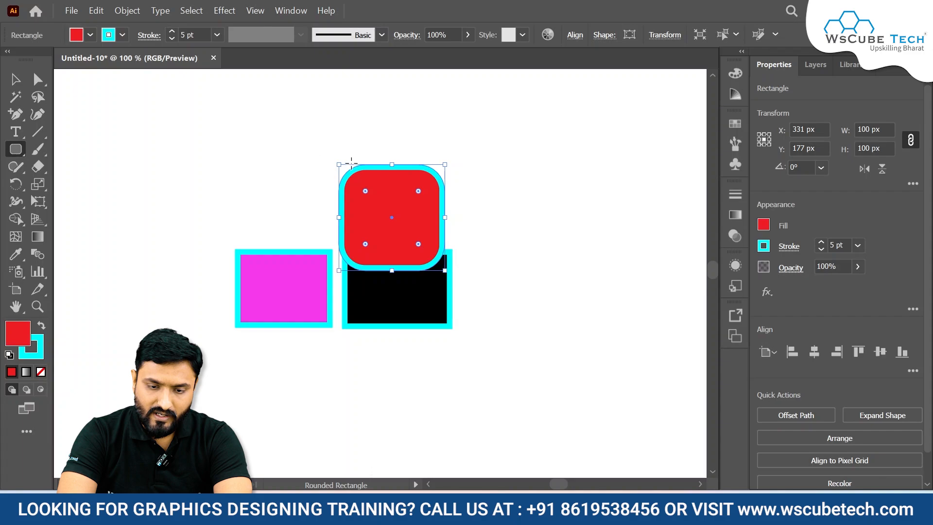
# - Create two more 100 × 100 px rounded rectangles with 12 px corner radius, one right of the black rectangle, one beside the magenta one
pyautogui.click(540, 220)
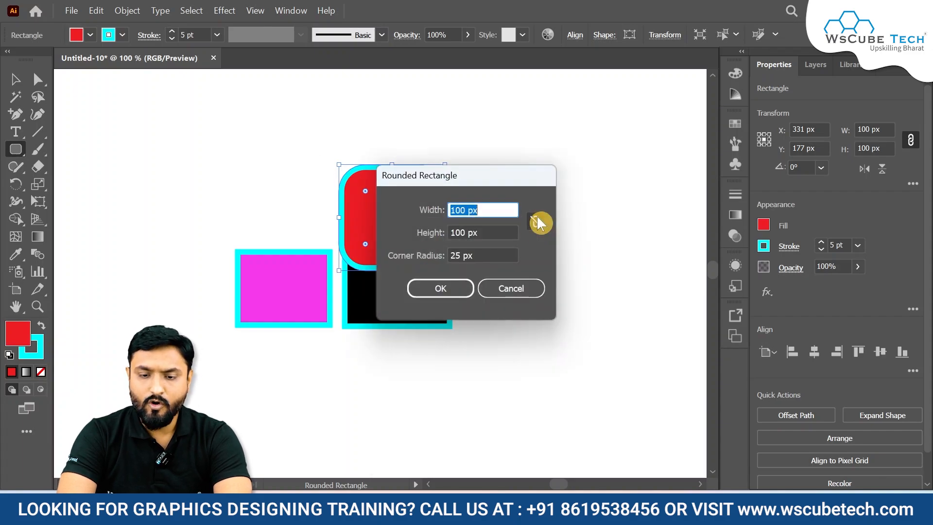
pyautogui.doubleClick(459, 253)
pyautogui.write('10')
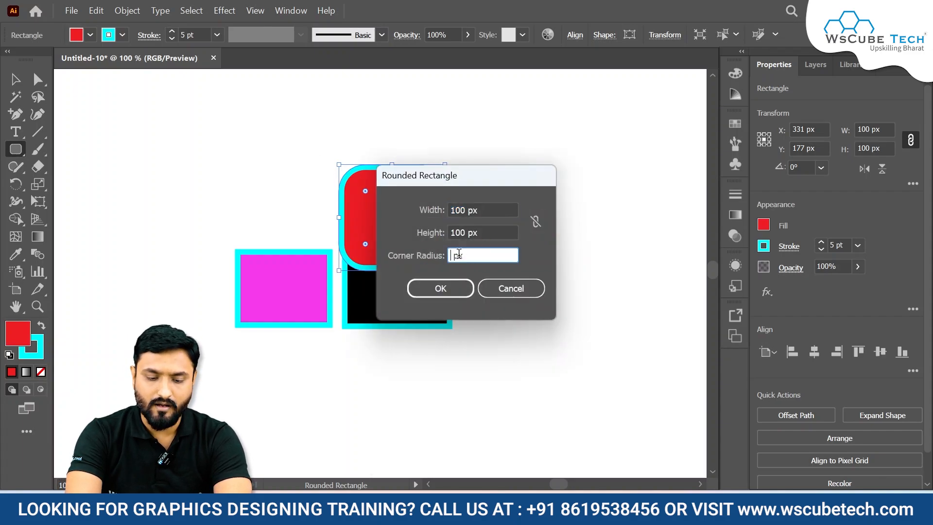
pyautogui.press('Return')
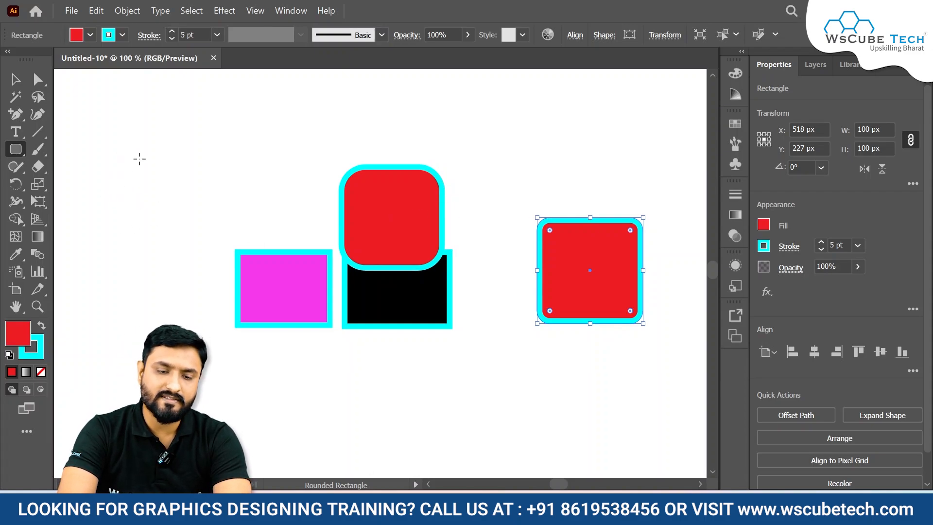
pyautogui.click(131, 186)
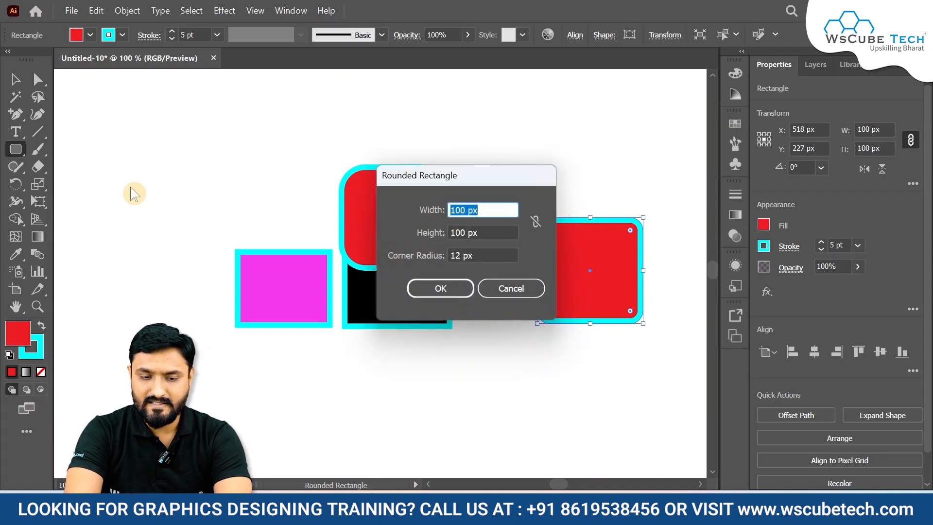
pyautogui.press('Return')
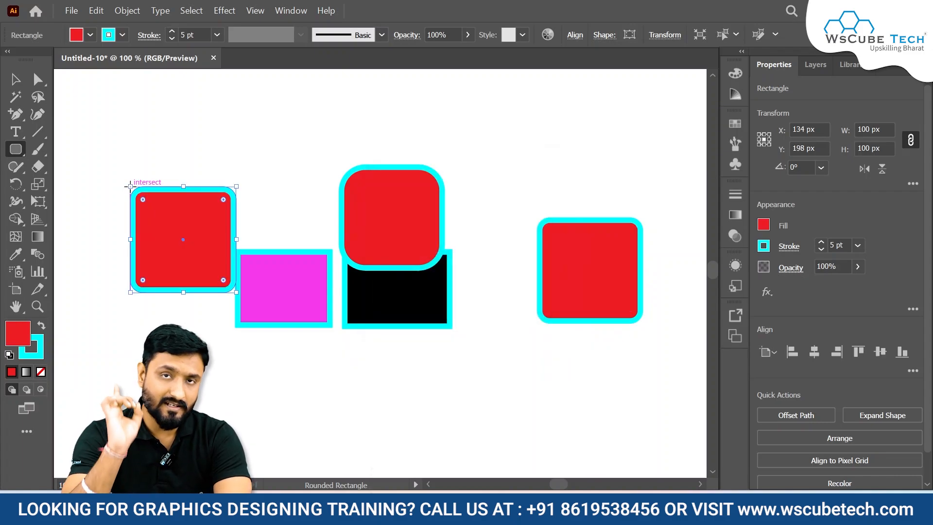
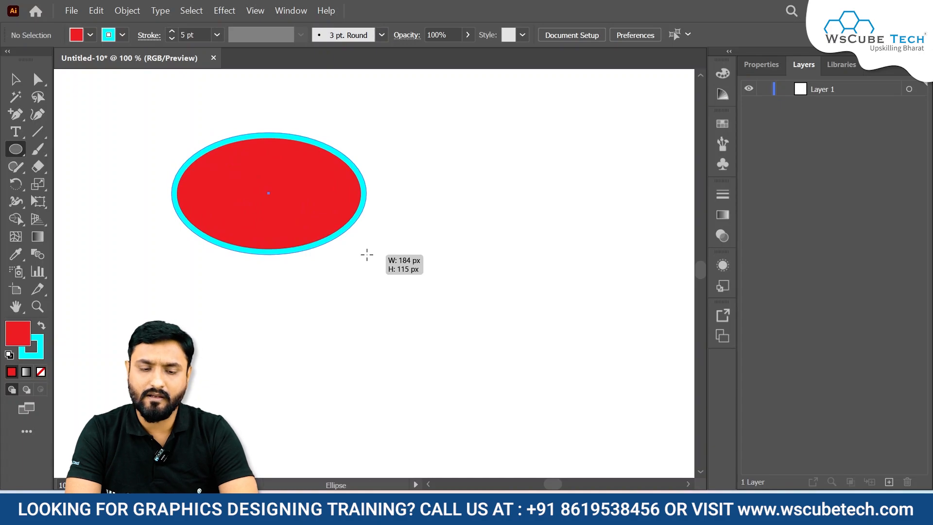
# - Draw an ellipse about 100 × 85 px and, to its right, a perfect circle about 123 px across
pyautogui.moveTo(367, 254); pyautogui.dragTo(278, 222)
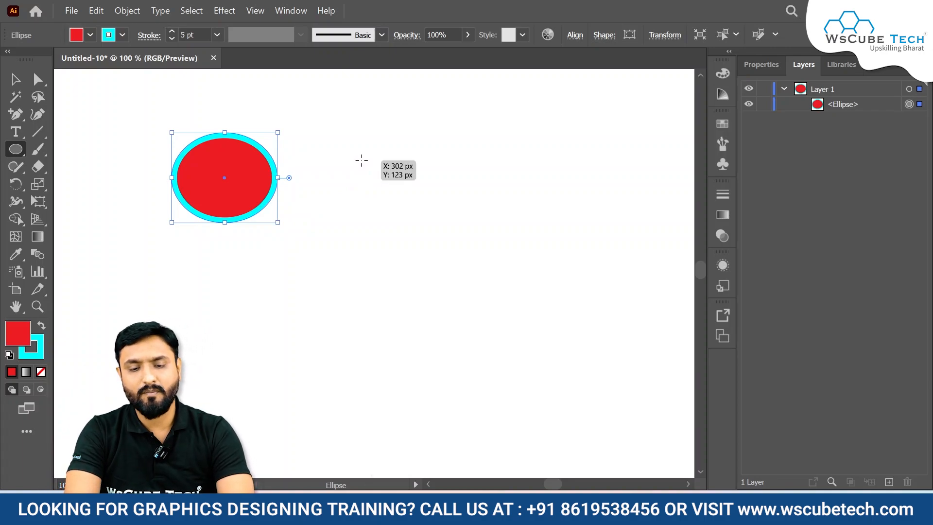
pyautogui.moveTo(362, 160); pyautogui.dragTo(491, 257)
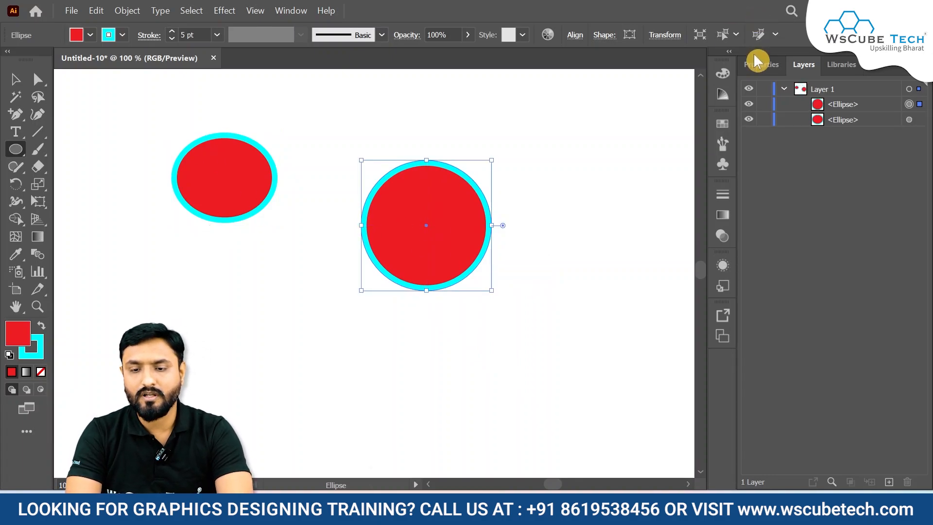
# - Try a 120° rotation on the circle and finish with its rotation angle set to 270°
pyautogui.click(757, 68)
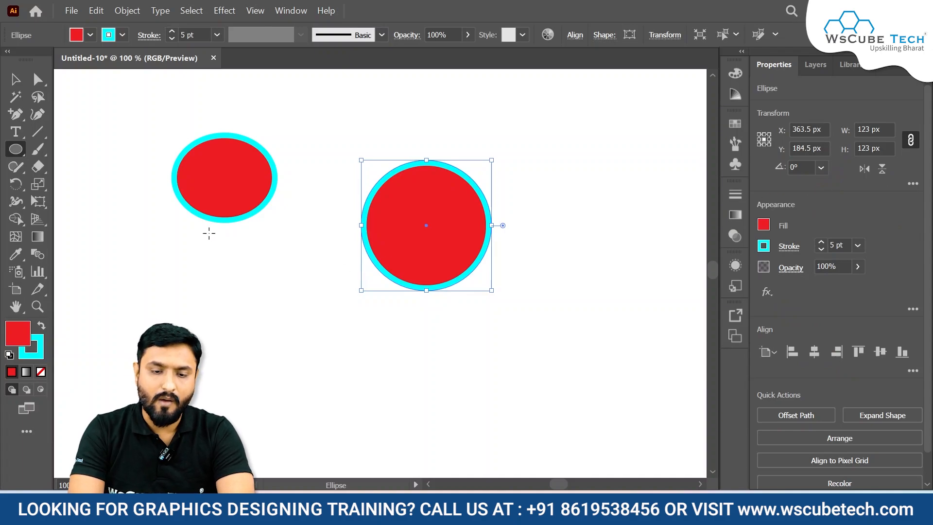
pyautogui.click(821, 167)
pyautogui.click(830, 247)
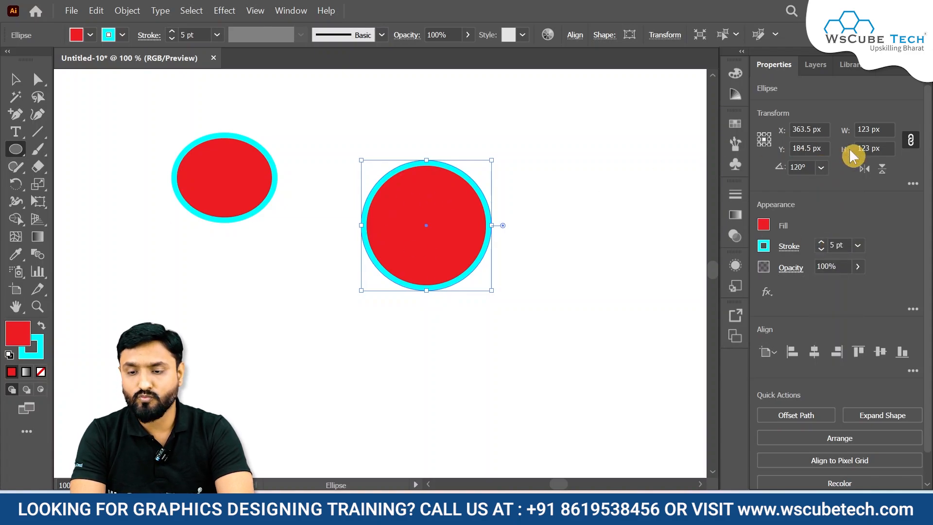
pyautogui.click(820, 168)
pyautogui.click(835, 334)
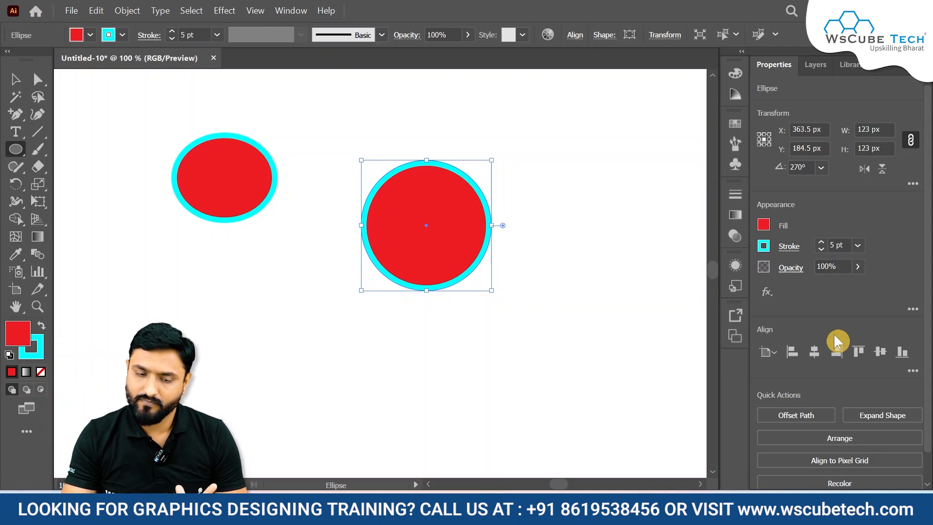
# - Try a 150° rotation on the smaller ellipse and finish with its rotation angle set to 210°
pyautogui.click(18, 80)
pyautogui.click(233, 204)
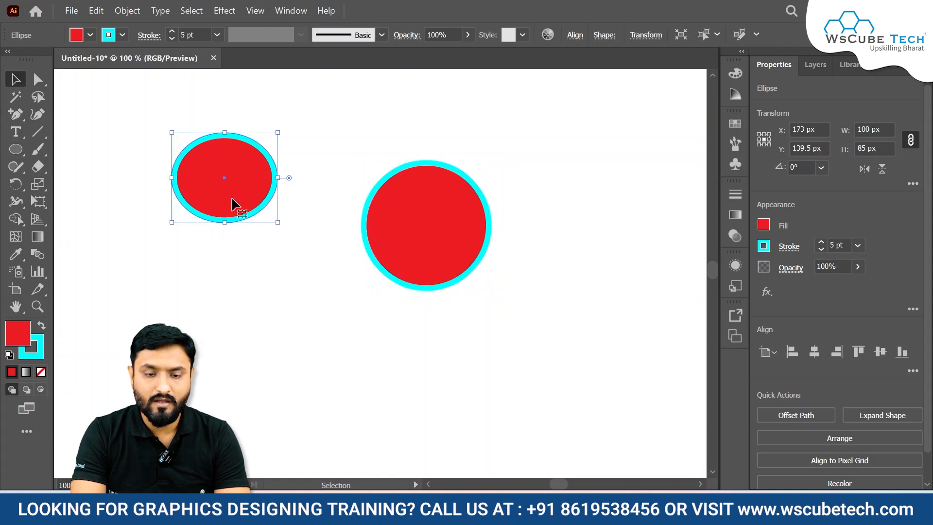
pyautogui.click(821, 168)
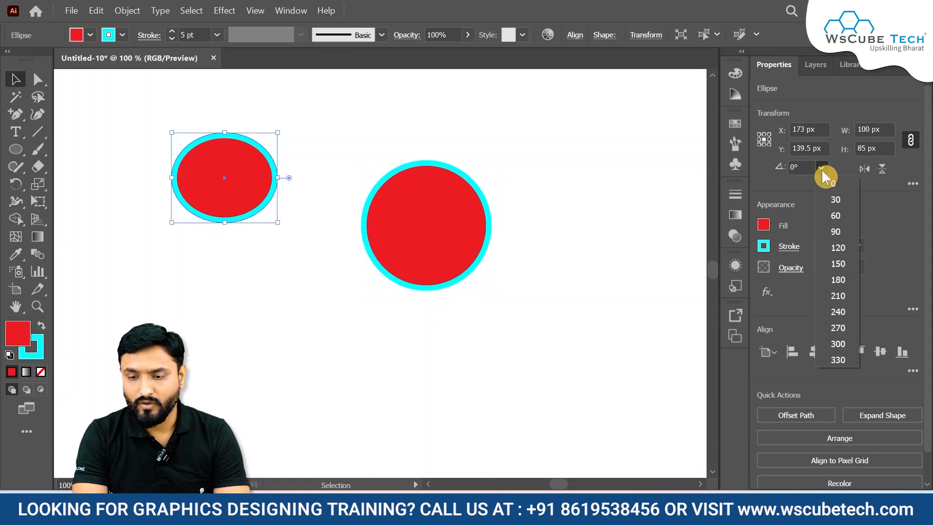
pyautogui.click(832, 262)
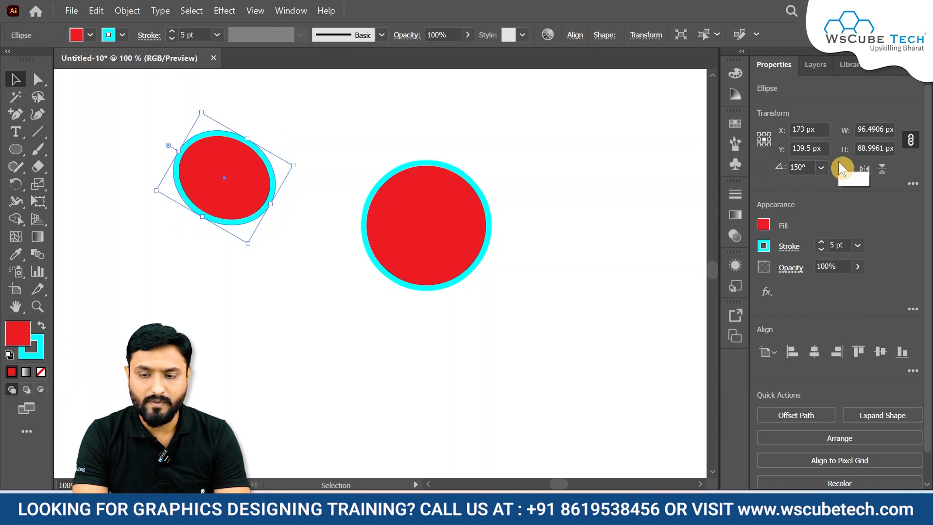
pyautogui.click(821, 169)
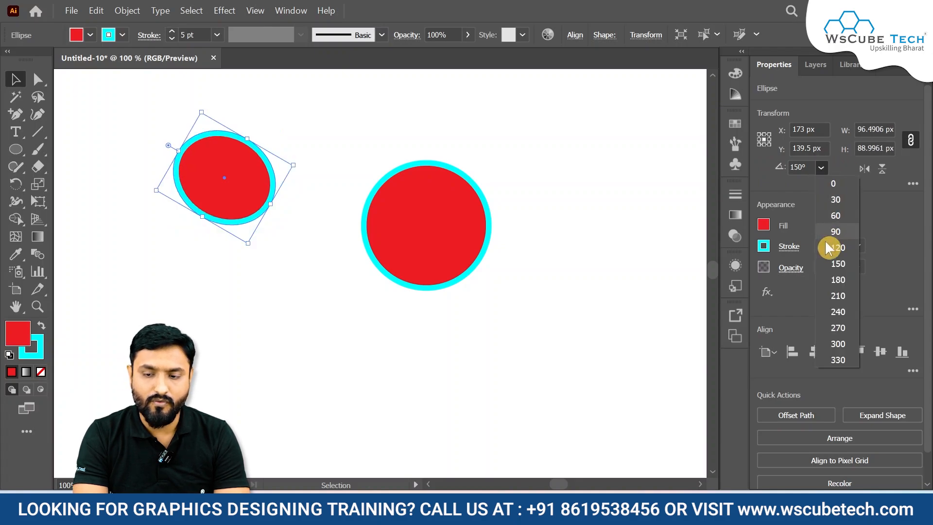
pyautogui.click(835, 290)
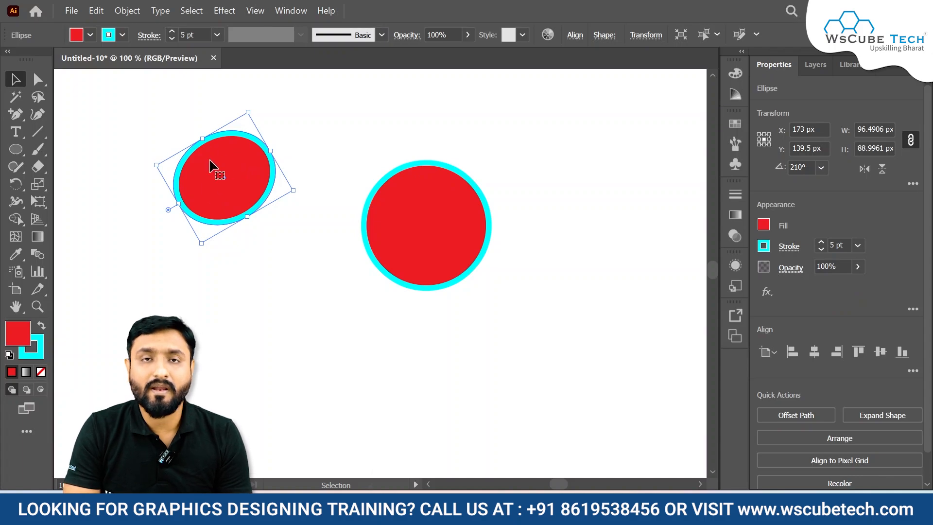
# - Create a six-sided polygon with a 20 px radius in the empty area below the ellipse and circle
pyautogui.moveTo(14, 148); pyautogui.dragTo(109, 205)
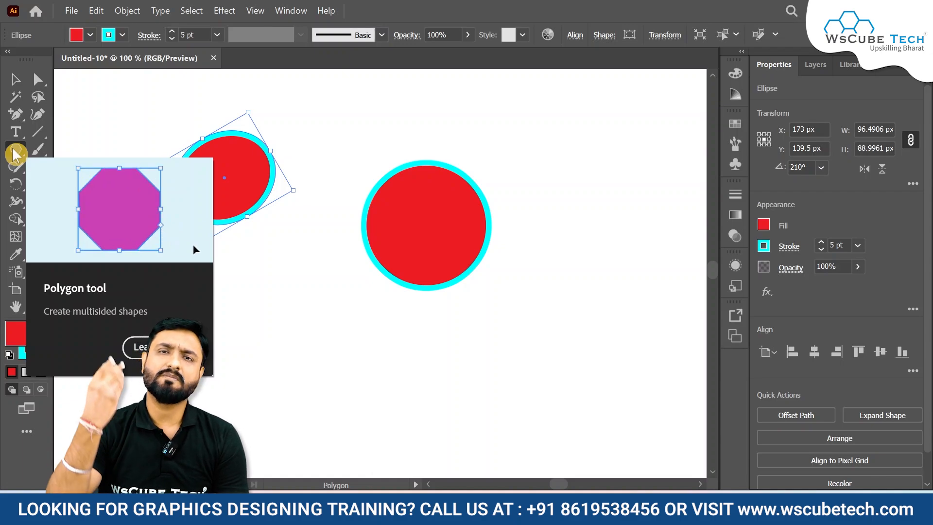
pyautogui.click(13, 154)
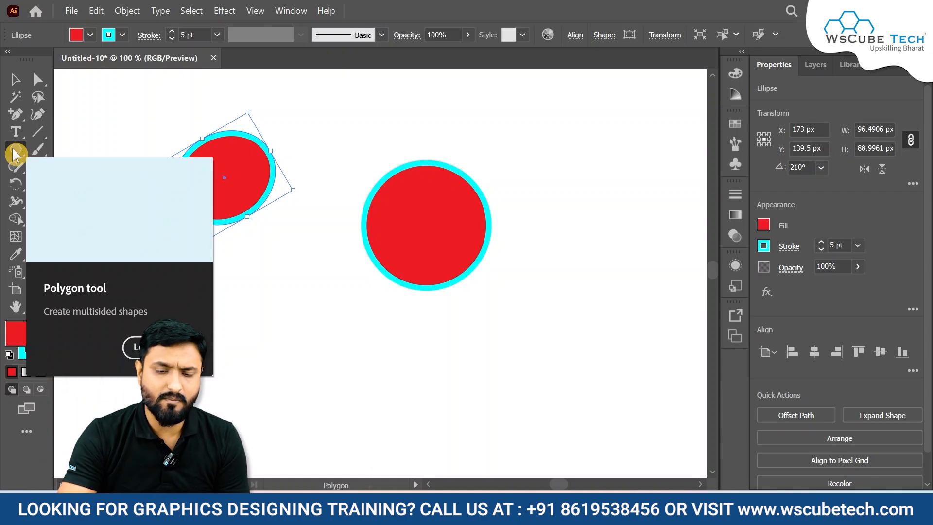
pyautogui.click(311, 336)
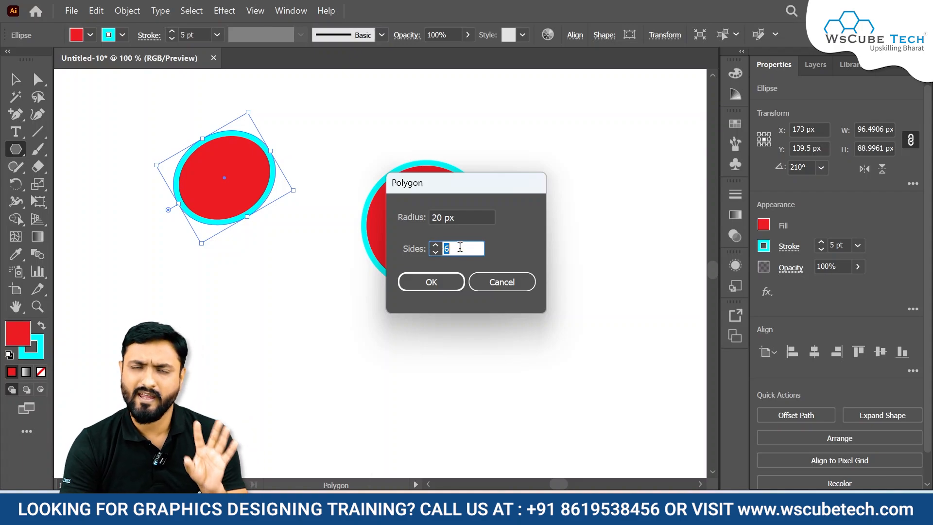
pyautogui.click(432, 282)
pyautogui.hotkey('ctrl', '=')
pyautogui.hotkey('ctrl', '=')
pyautogui.hotkey('ctrl', '=')
pyautogui.hotkey('ctrl', '=')
pyautogui.hotkey('ctrl', '=')
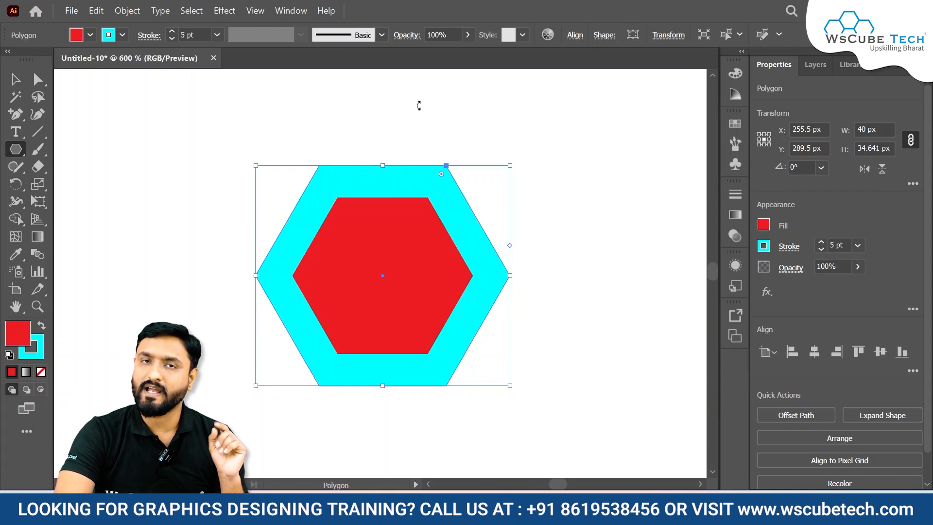
# - Create a five-sided polygon with a 20 px radius to the right of the hexagon
pyautogui.hscroll(10, 419, 105)
pyautogui.hscroll(-10, 419, 105)
pyautogui.hscroll(10, 419, 106)
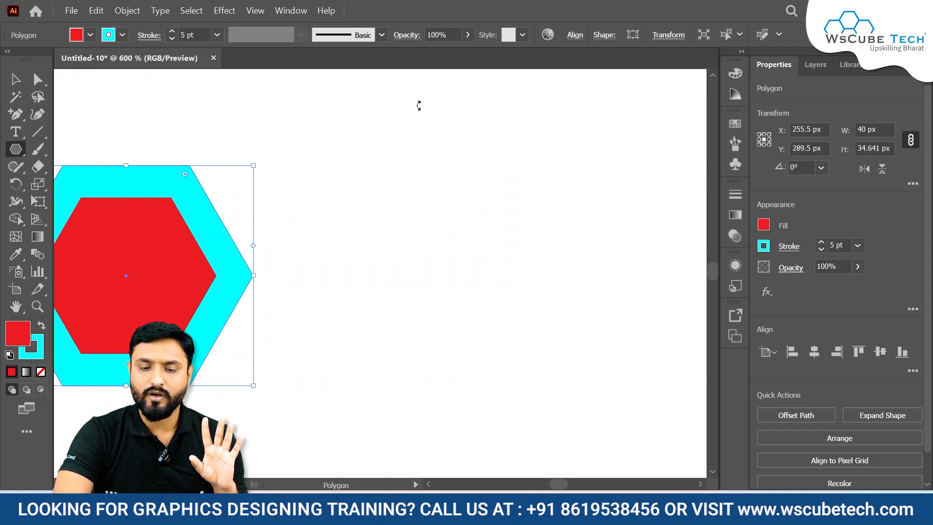
pyautogui.click(375, 182)
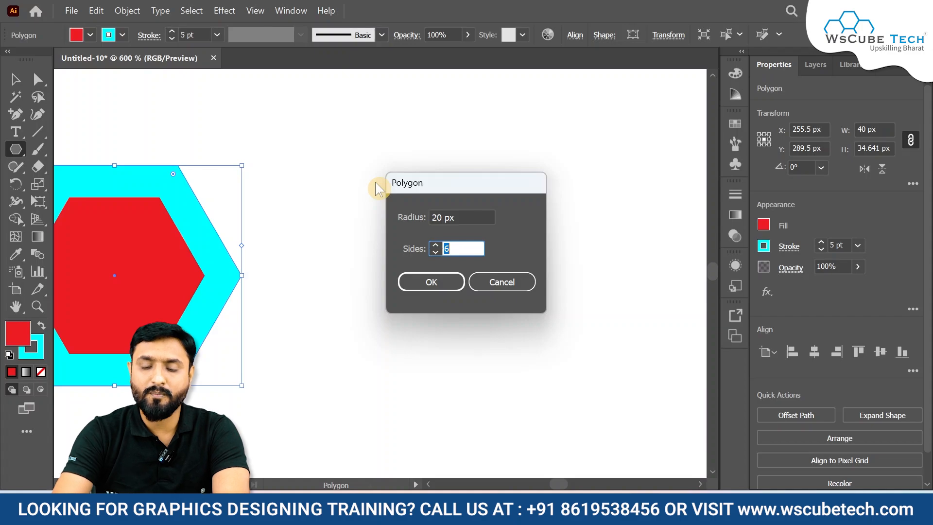
pyautogui.write('5')
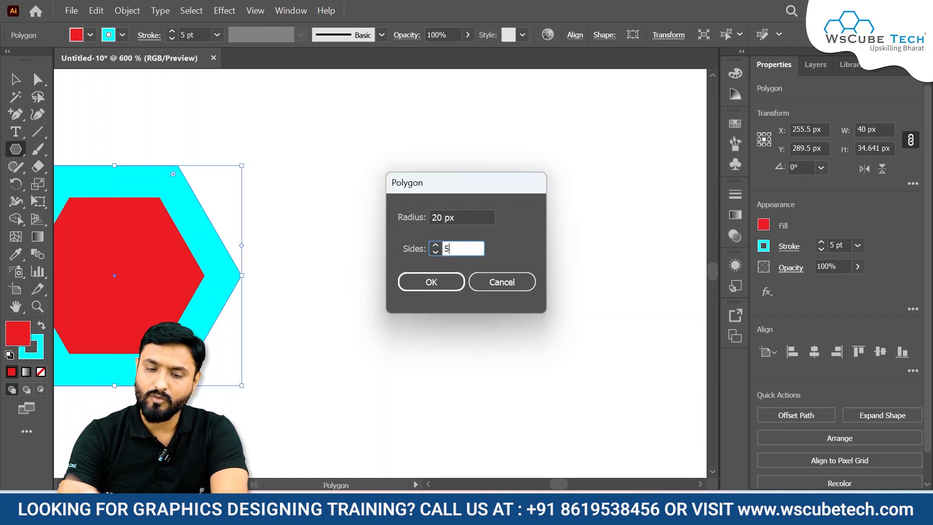
pyautogui.click(431, 282)
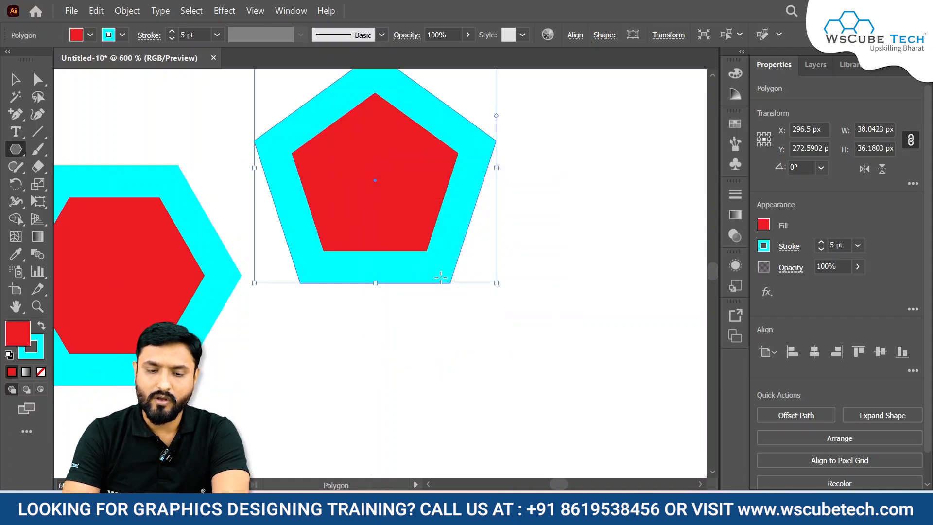
# - Create a four-sided polygon with a 20 px radius to the right of the pentagon
pyautogui.scroll(5, 440, 277)
pyautogui.scroll(-2, 441, 277)
pyautogui.scroll(-2, 440, 277)
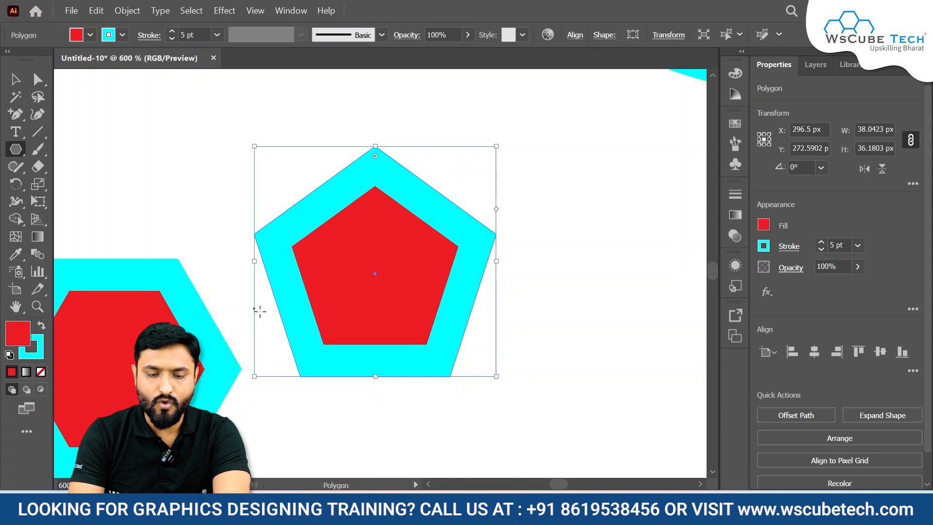
pyautogui.hscroll(6, 260, 311)
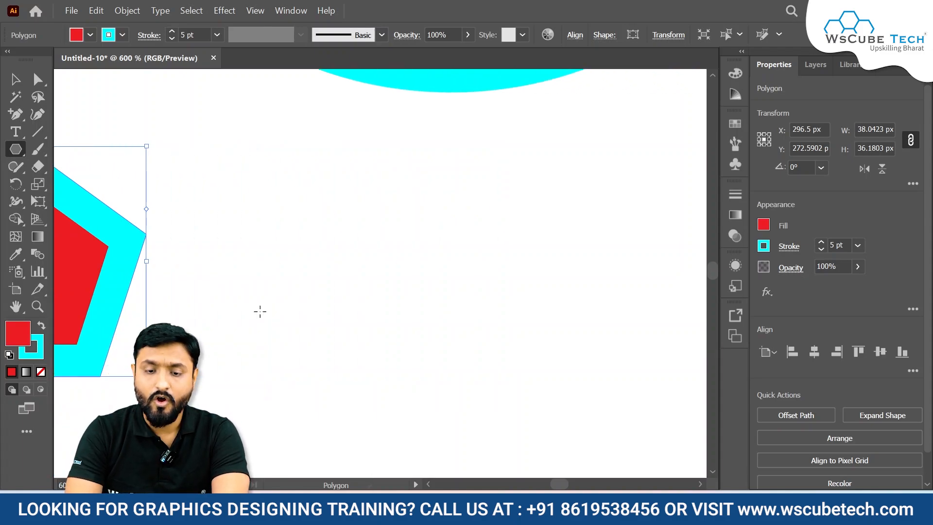
pyautogui.click(320, 262)
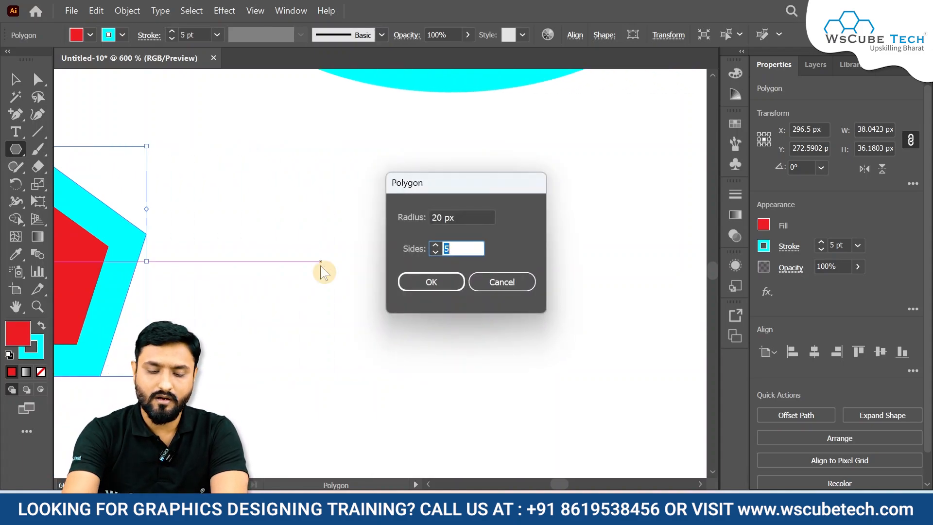
pyautogui.write('4')
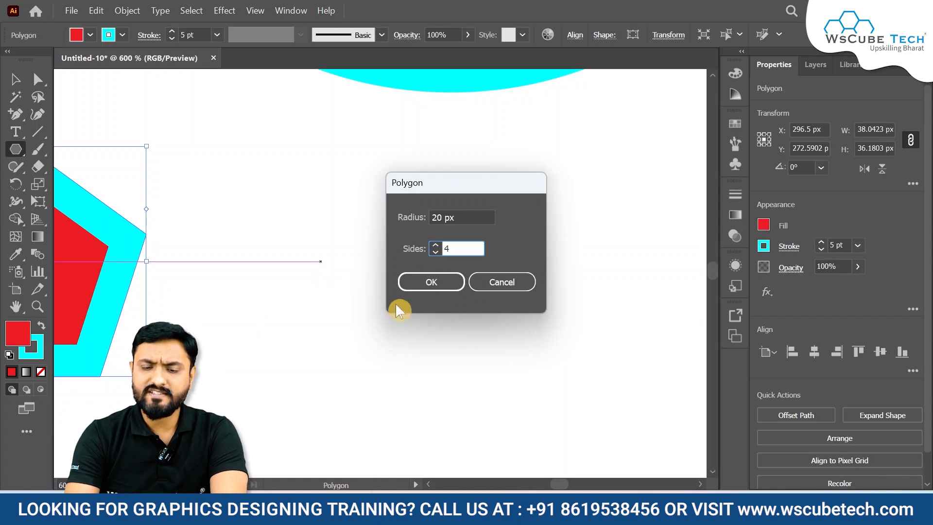
pyautogui.click(448, 285)
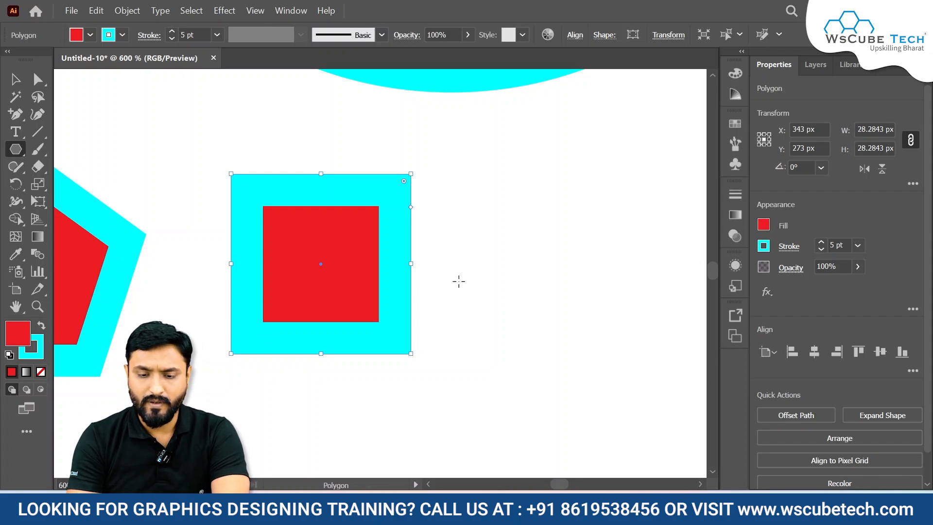
# - Create a three-sided polygon with a 20 px radius to the right of the square
pyautogui.hscroll(3, 458, 281)
pyautogui.click(459, 280)
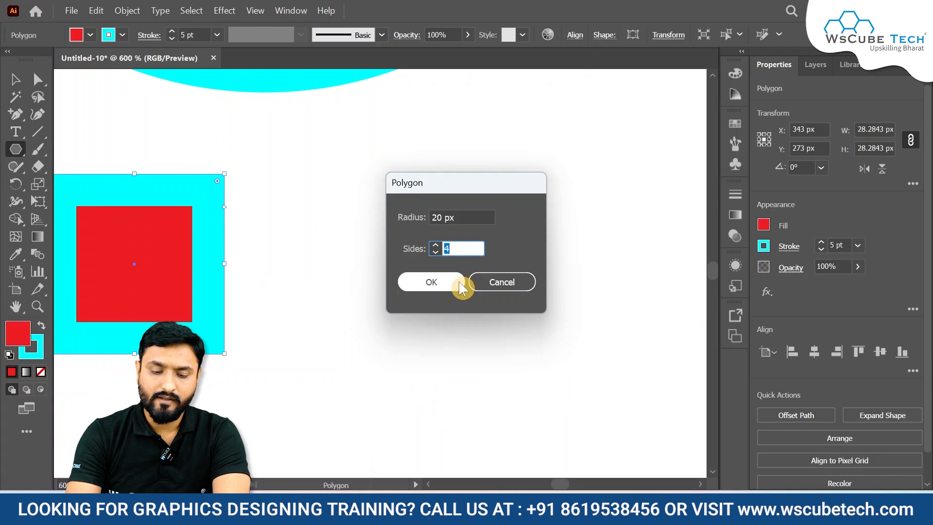
pyautogui.write('3')
pyautogui.click(441, 285)
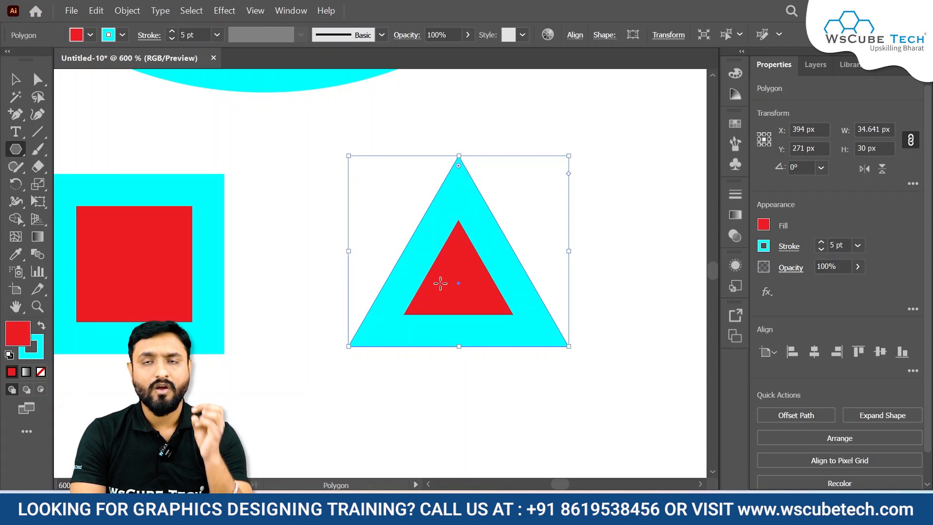
# - Create an eight-sided polygon with a 20 px radius to the right of the triangle
pyautogui.hscroll(5, 440, 283)
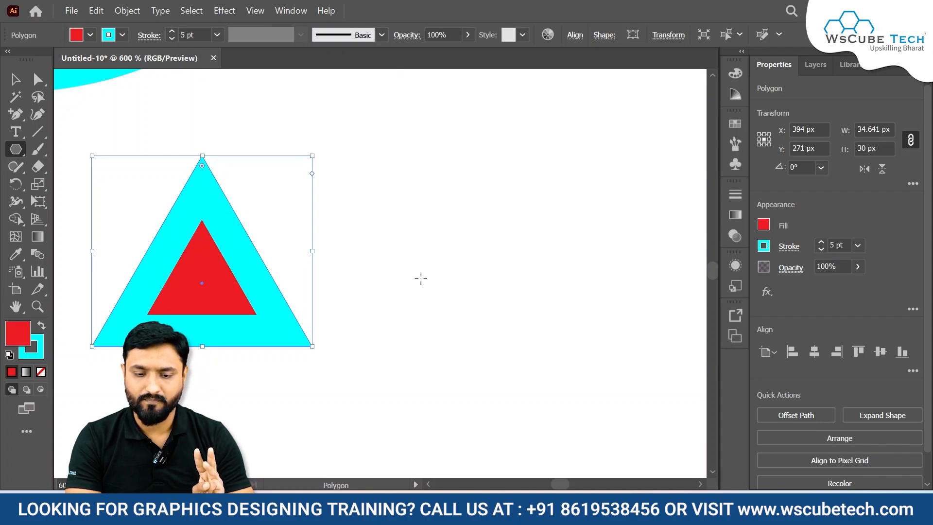
pyautogui.click(421, 277)
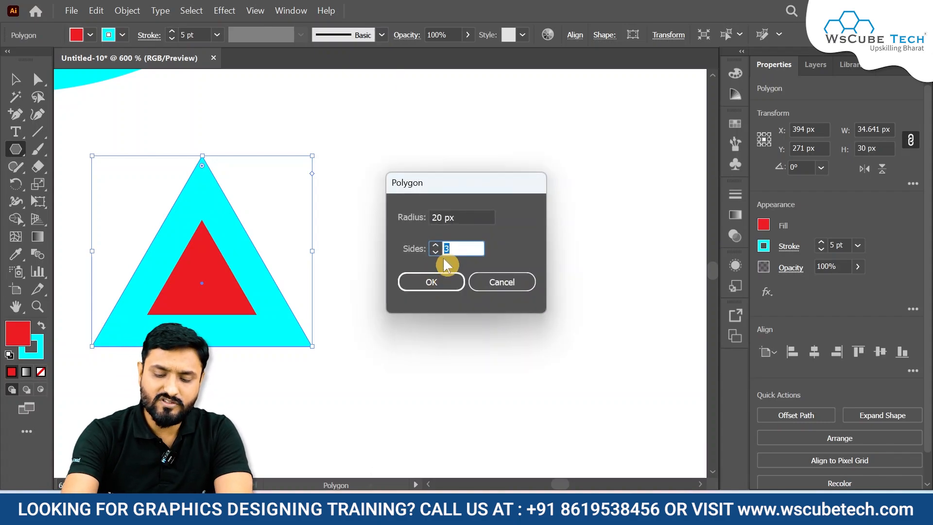
pyautogui.press('BackSpace')
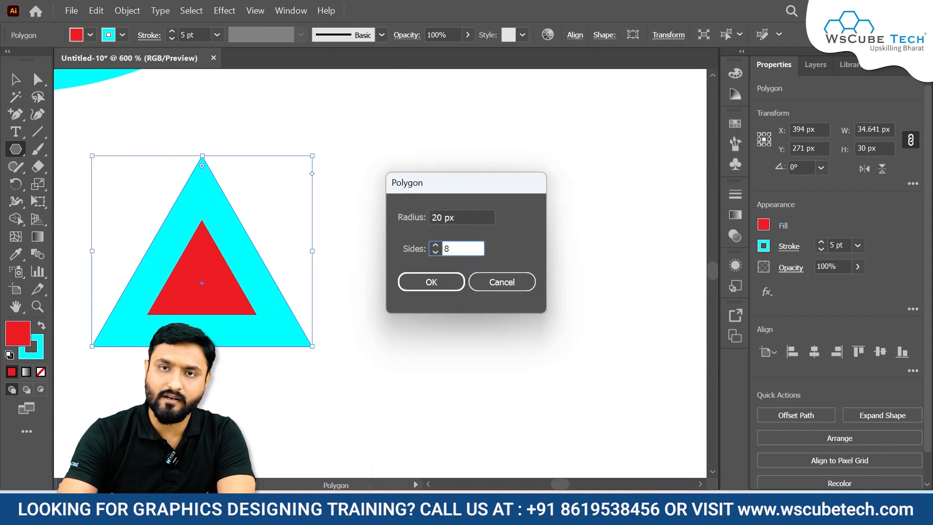
pyautogui.write('8')
pyautogui.click(440, 282)
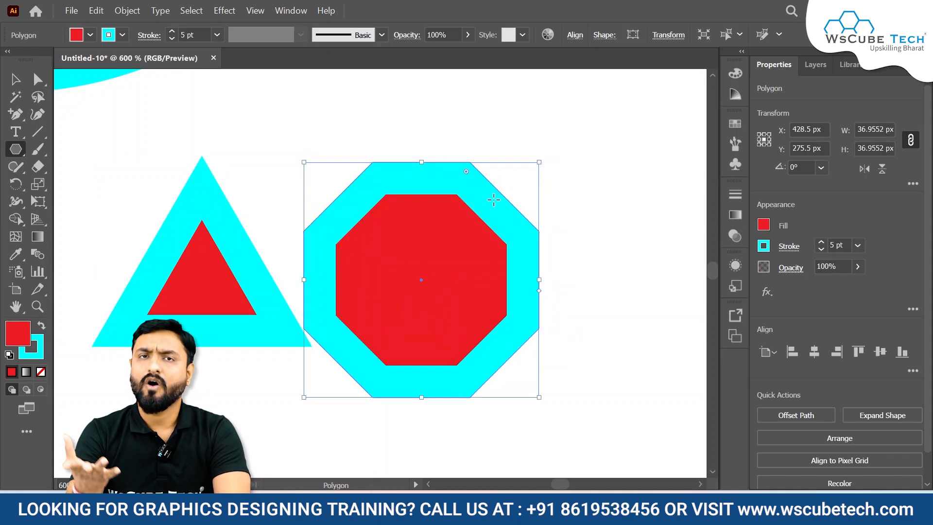
# - Create a 16-sided polygon with a 20 px radius to the right of the octagon
pyautogui.hscroll(4, 493, 199)
pyautogui.click(493, 199)
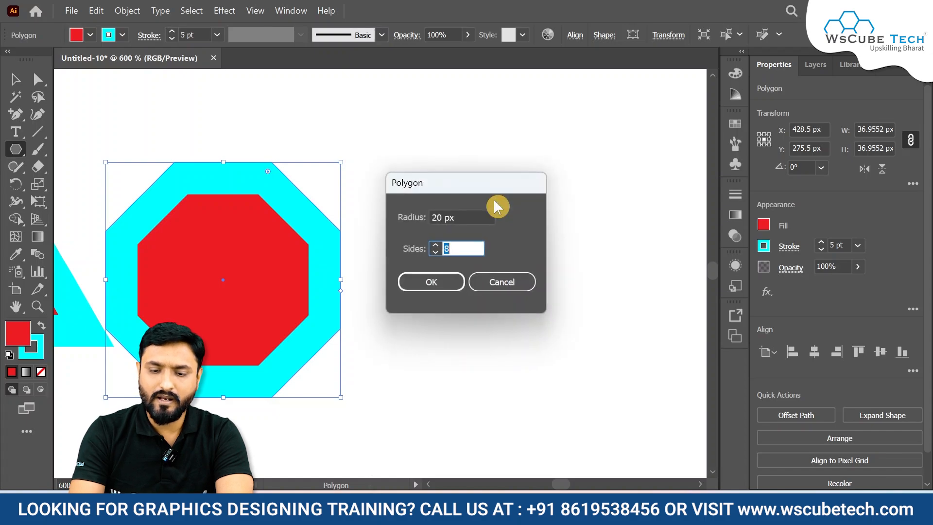
pyautogui.write('16')
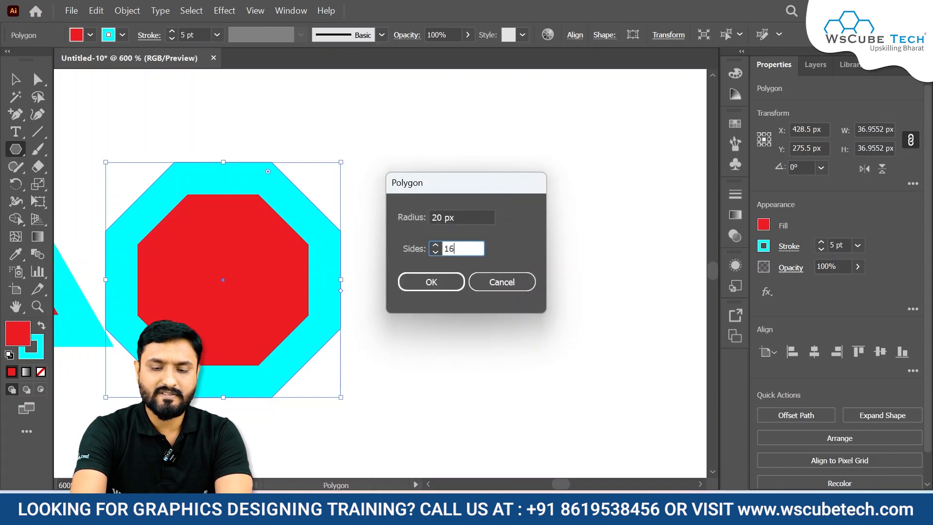
pyautogui.click(440, 284)
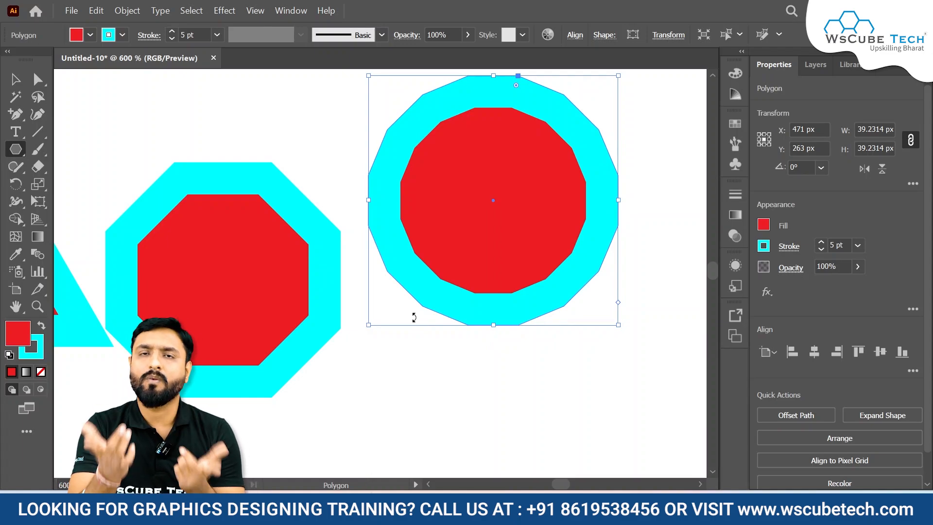
# - Shrink the 16-sided polygon freehand to about 30 × 28 px, keeping its upper-left corner in place
pyautogui.scroll(6, 414, 317)
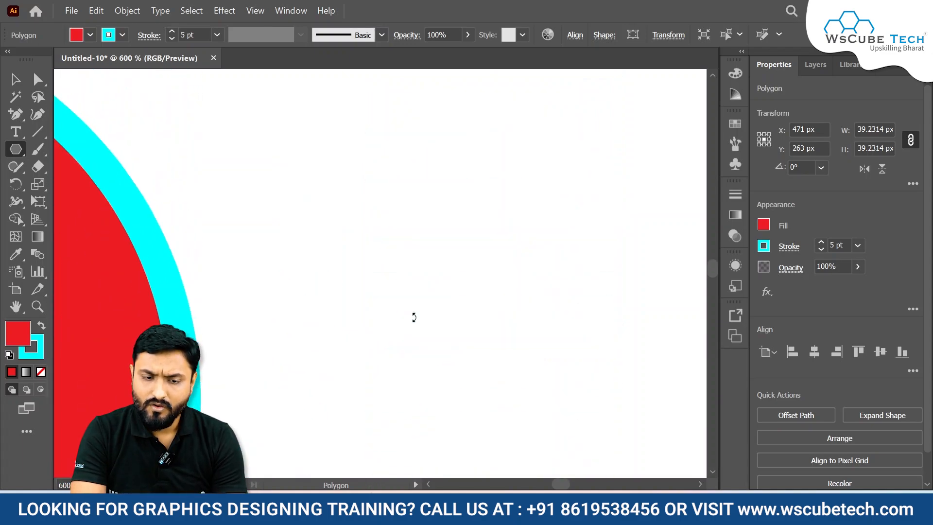
pyautogui.scroll(-8, 414, 317)
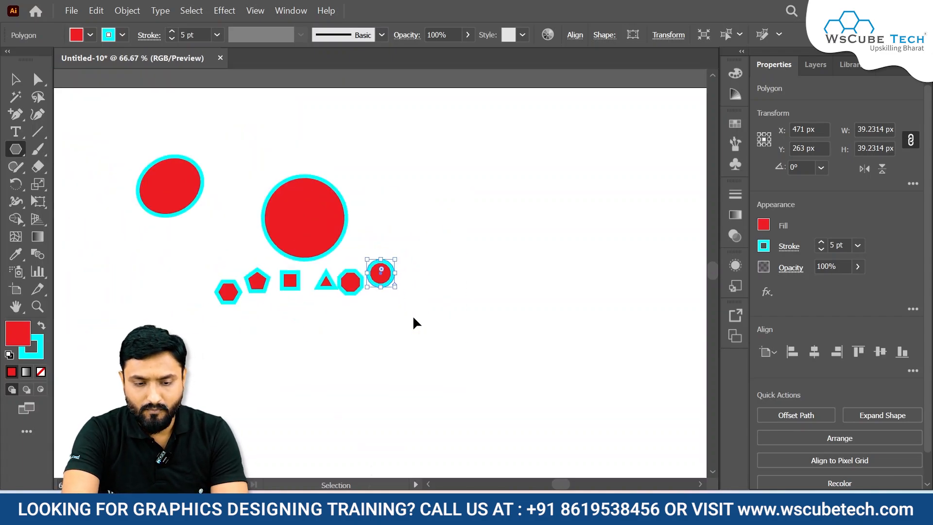
pyautogui.scroll(4, 414, 319)
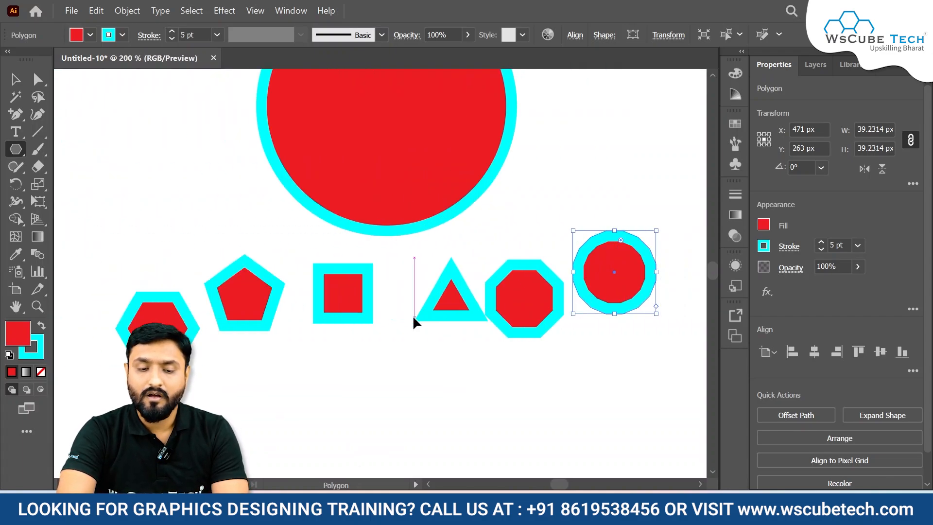
pyautogui.hscroll(-3, 412, 314)
pyautogui.hscroll(2, 413, 315)
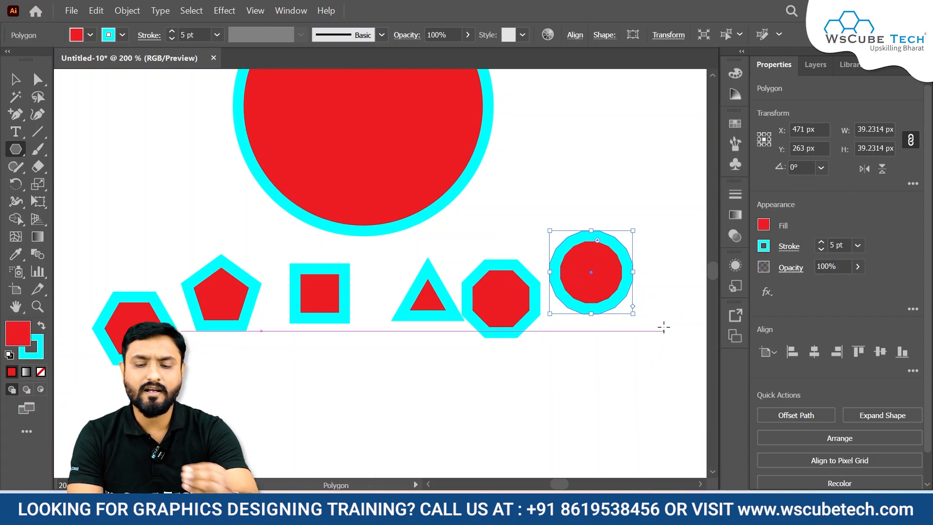
pyautogui.moveTo(631, 315); pyautogui.dragTo(613, 289)
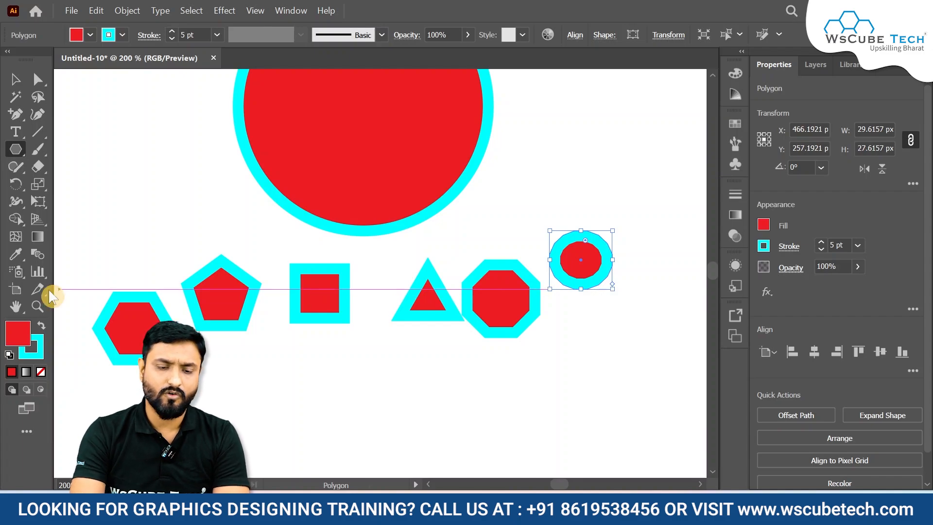
# - Create a five-point star with radii of 25 px and 50 px in the empty area right of the polygons
pyautogui.click(16, 149)
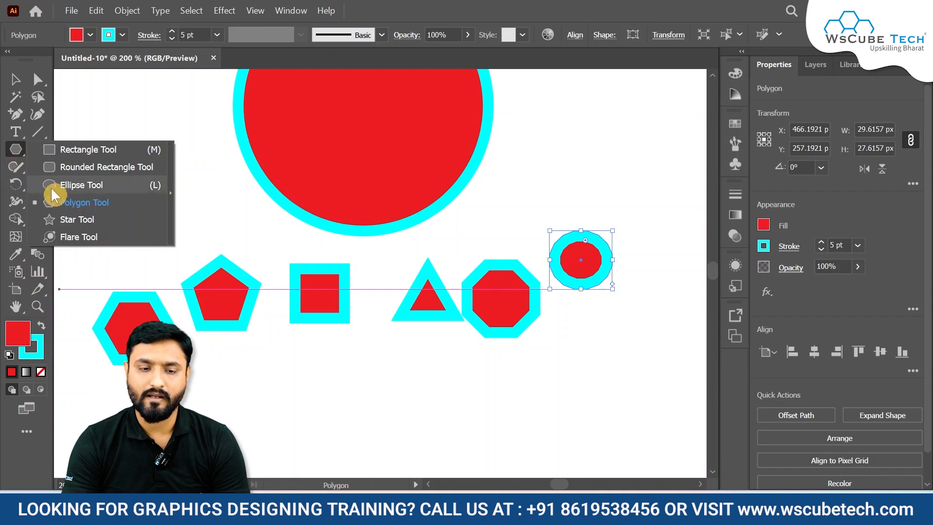
pyautogui.click(80, 220)
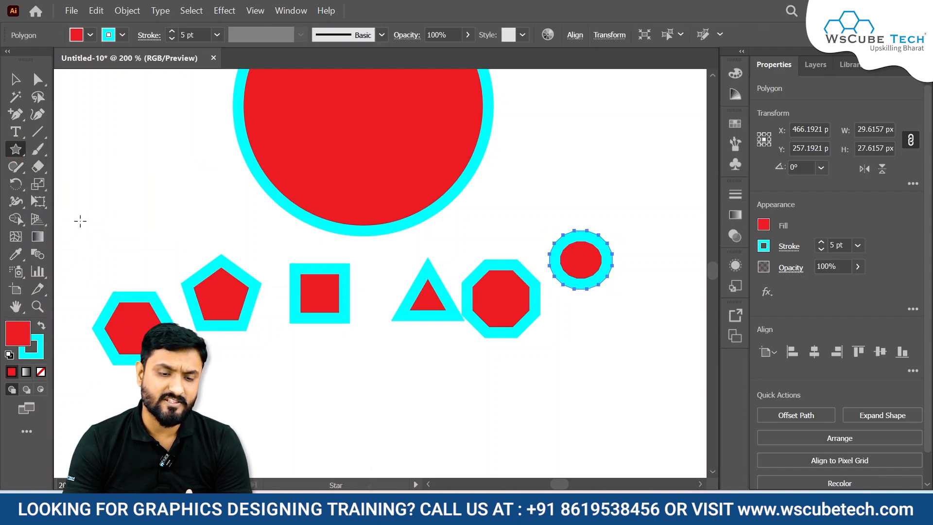
pyautogui.hscroll(8, 272, 360)
pyautogui.scroll(3, 272, 360)
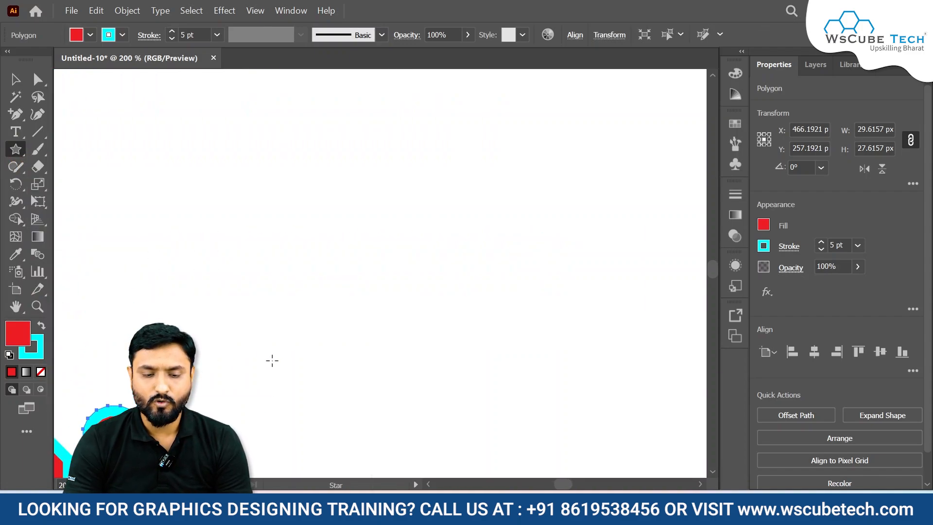
pyautogui.click(323, 297)
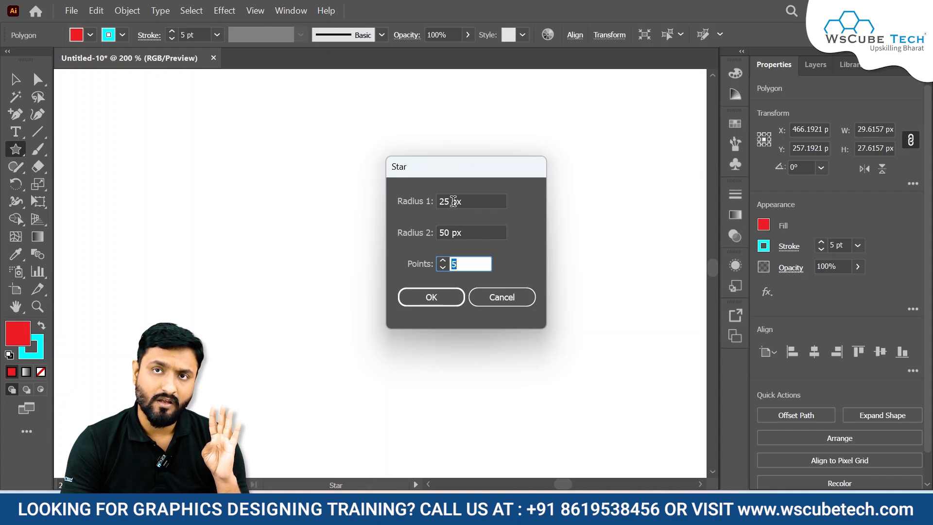
pyautogui.click(431, 296)
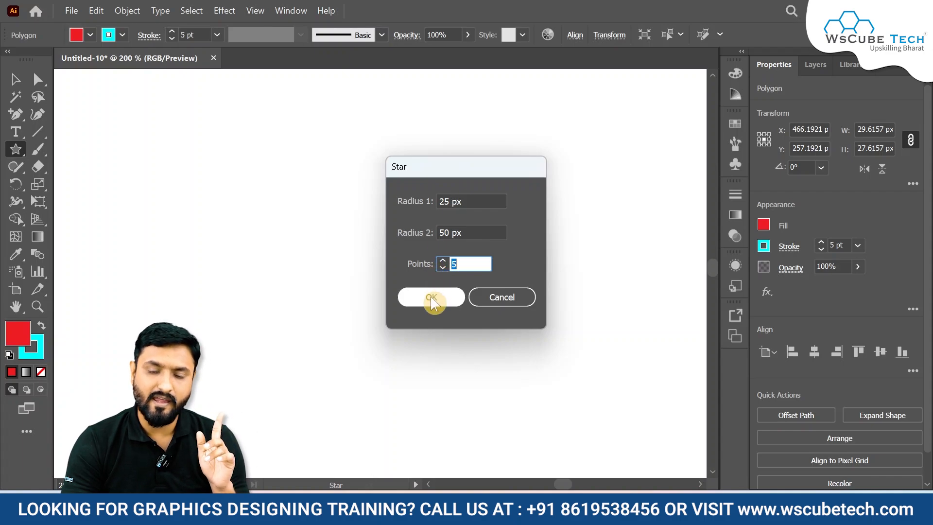
# - Create a second five-point star right of the first one, with both Radius 1 and Radius 2 at 50 px
pyautogui.hscroll(5, 425, 296)
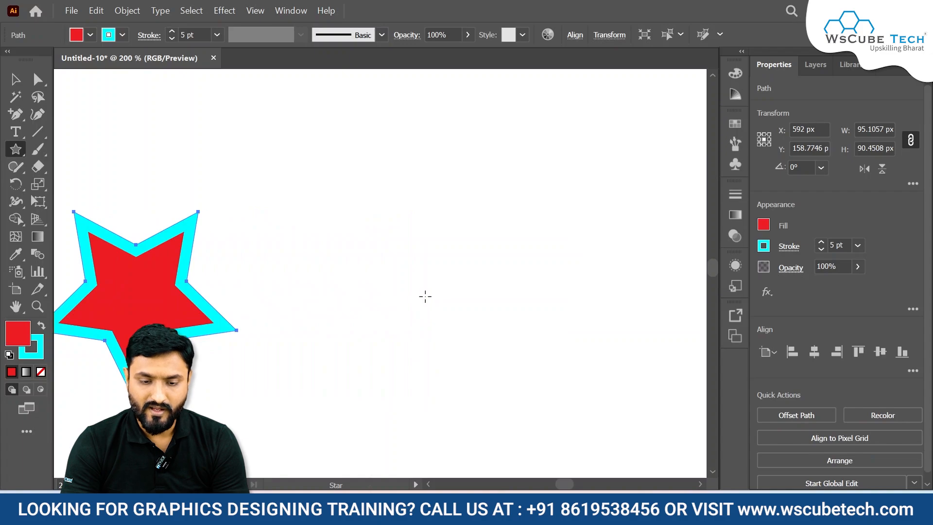
pyautogui.click(425, 297)
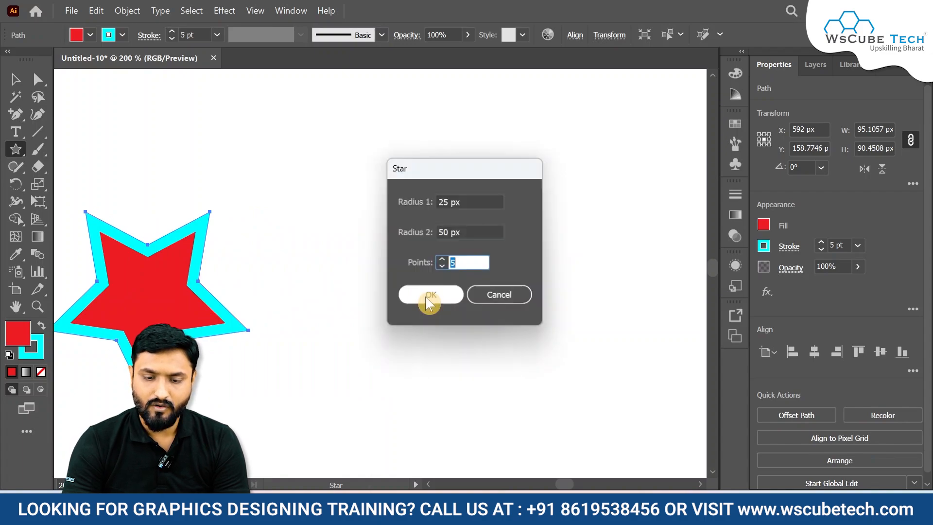
pyautogui.doubleClick(450, 201)
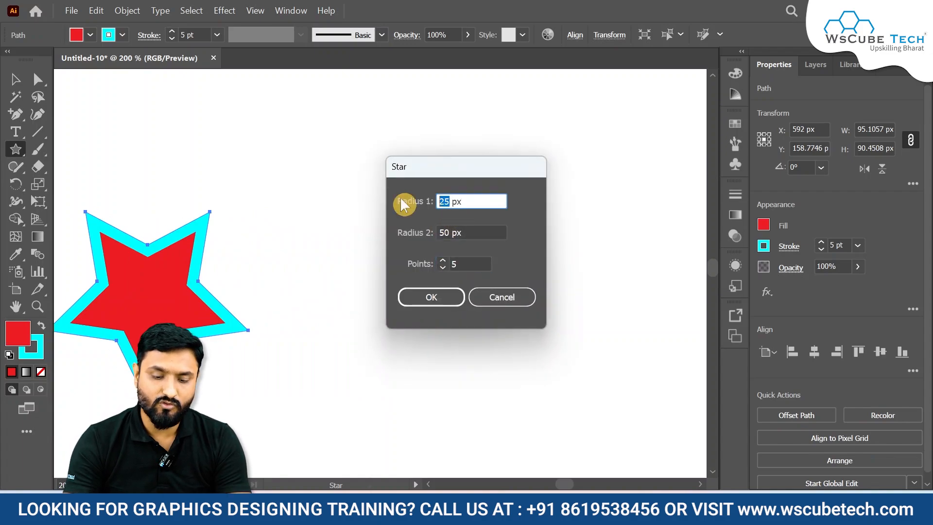
pyautogui.write('50')
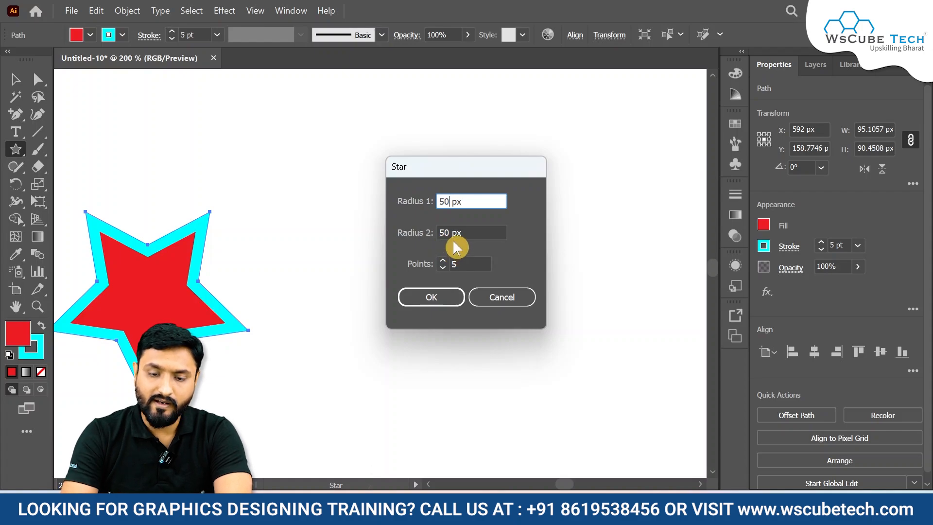
pyautogui.click(432, 294)
# - Create a third five-point star right of the second one, with Radius 1 at 75 px and Radius 2 at 50 px
pyautogui.hscroll(10, 431, 294)
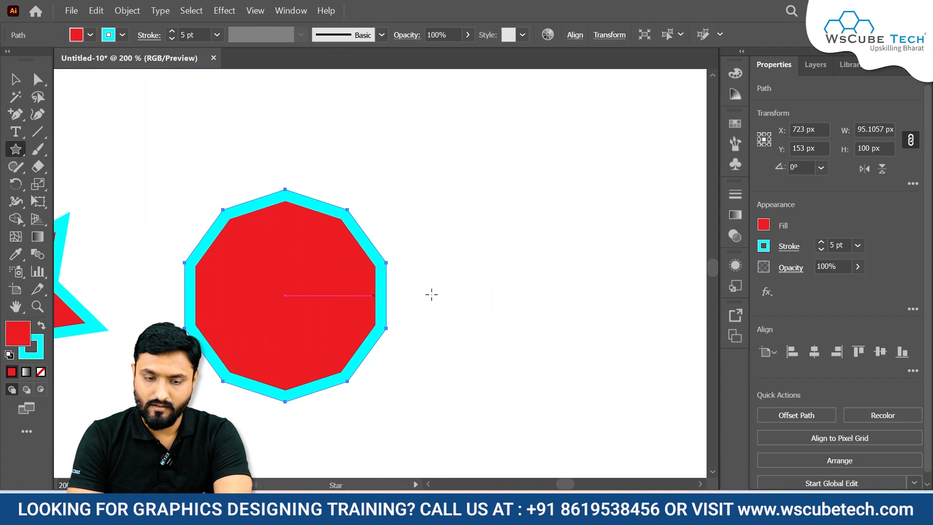
pyautogui.click(432, 295)
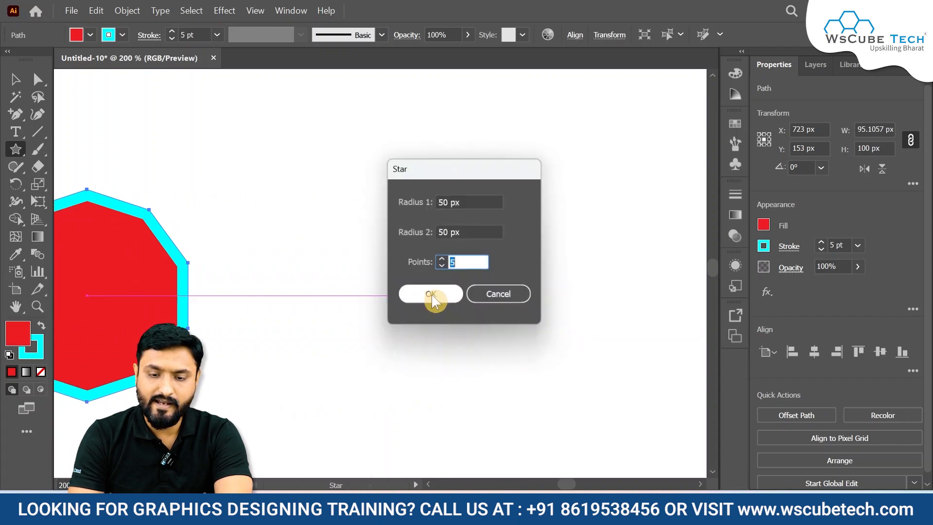
pyautogui.click(444, 201)
pyautogui.press('BackSpace')
pyautogui.press('BackSpace')
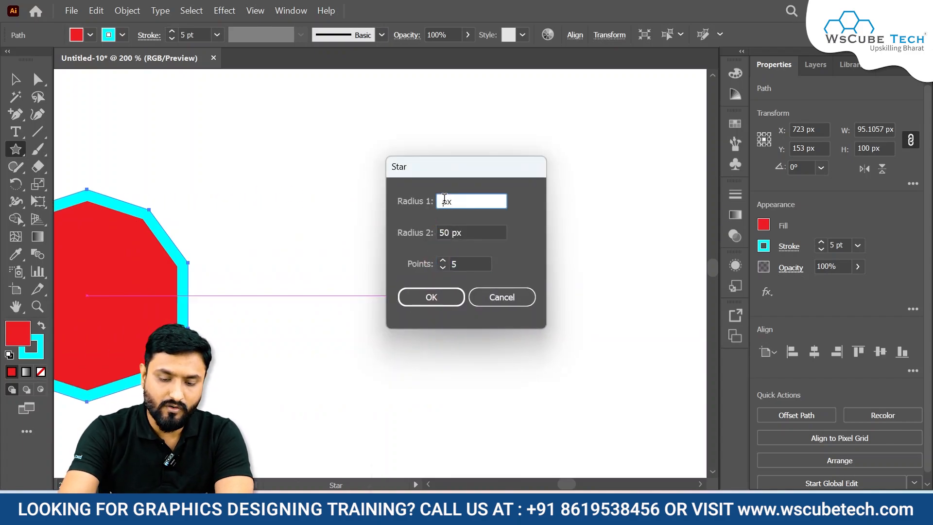
pyautogui.write('75')
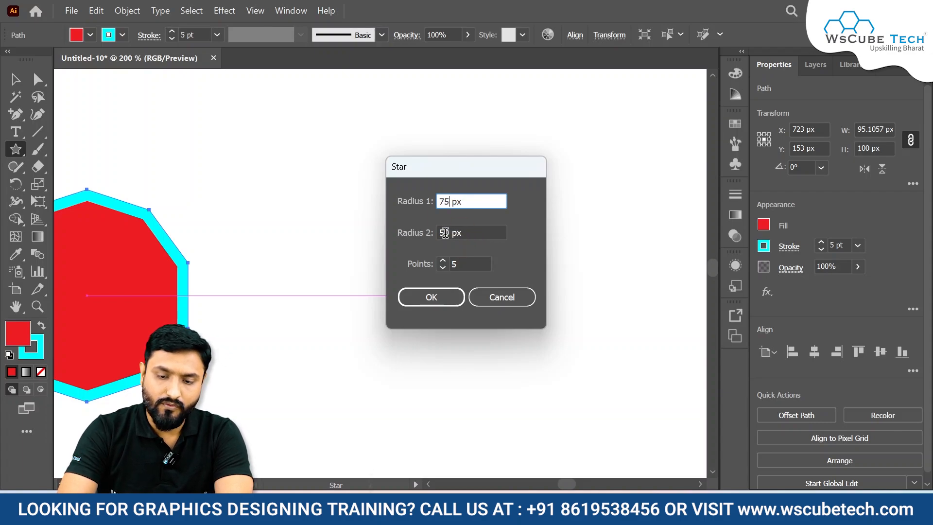
pyautogui.click(430, 298)
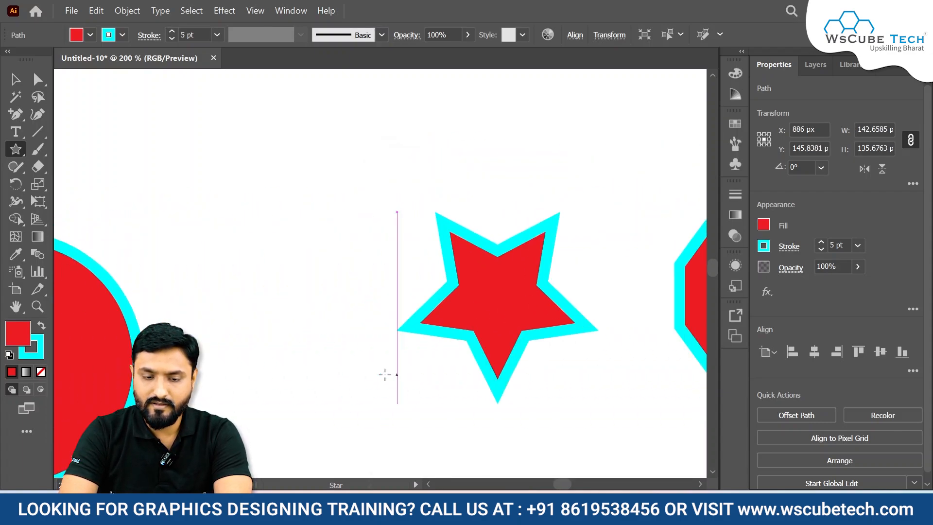
# - Compare the shapes of the three stars up close and review the radius and point-count options of the Star tool
pyautogui.hscroll(6, 384, 374)
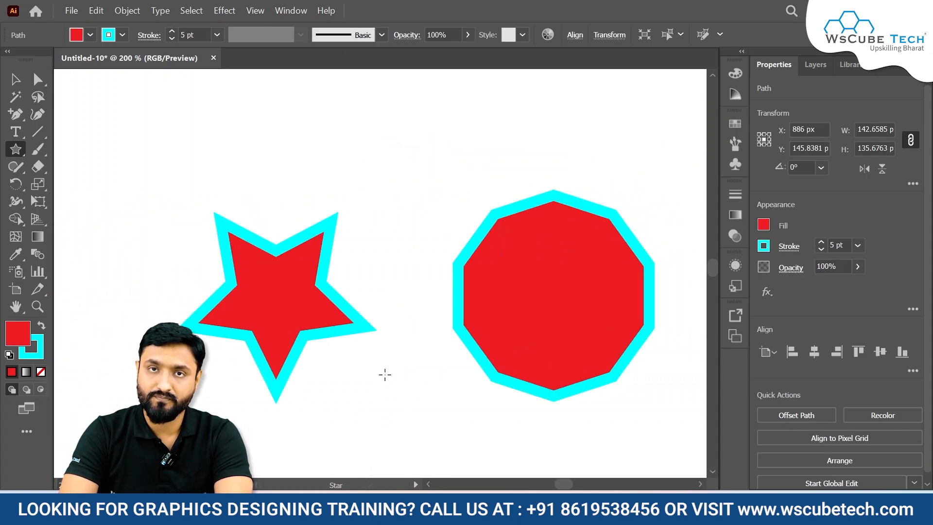
pyautogui.hscroll(1, 384, 374)
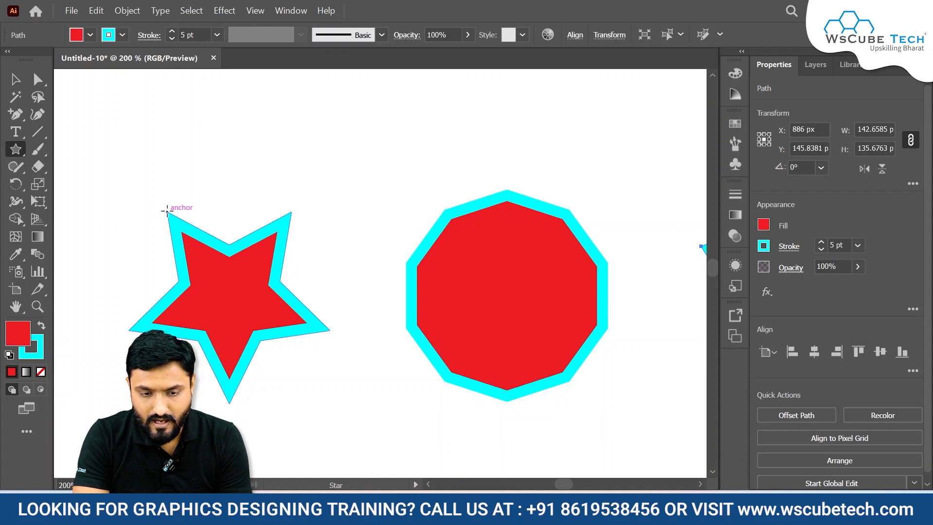
pyautogui.hotkey('ctrl', '+')
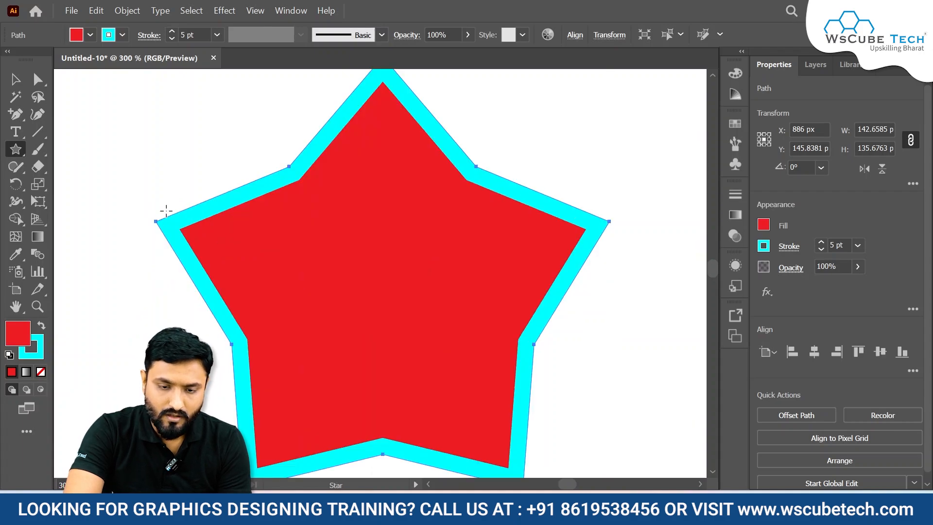
pyautogui.hscroll(-8, 166, 211)
pyautogui.hscroll(-10, 166, 210)
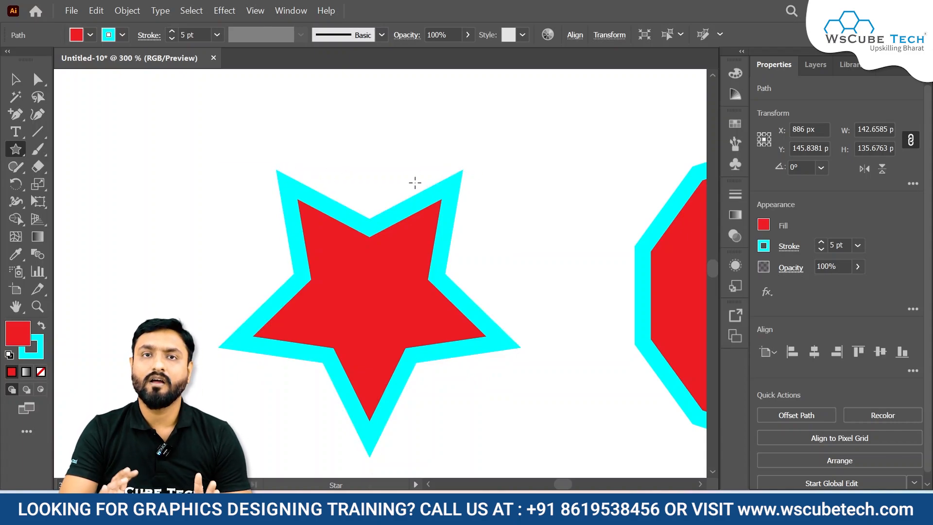
pyautogui.hscroll(5, 415, 182)
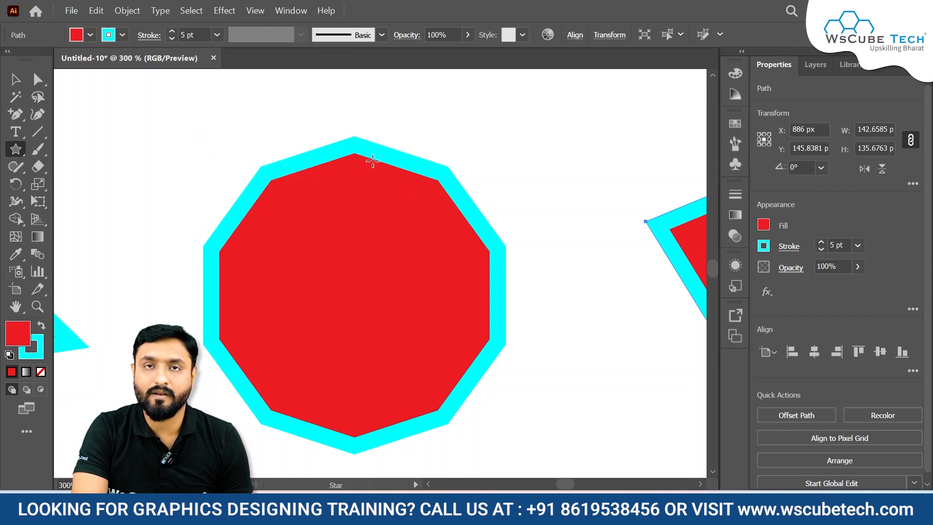
pyautogui.hscroll(-5, 373, 161)
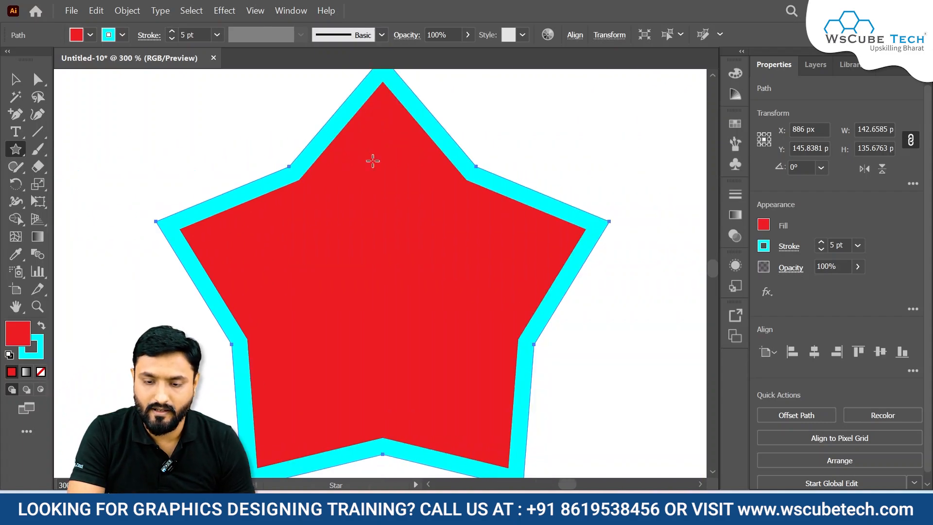
pyautogui.scroll(3, 372, 160)
pyautogui.scroll(-2, 373, 161)
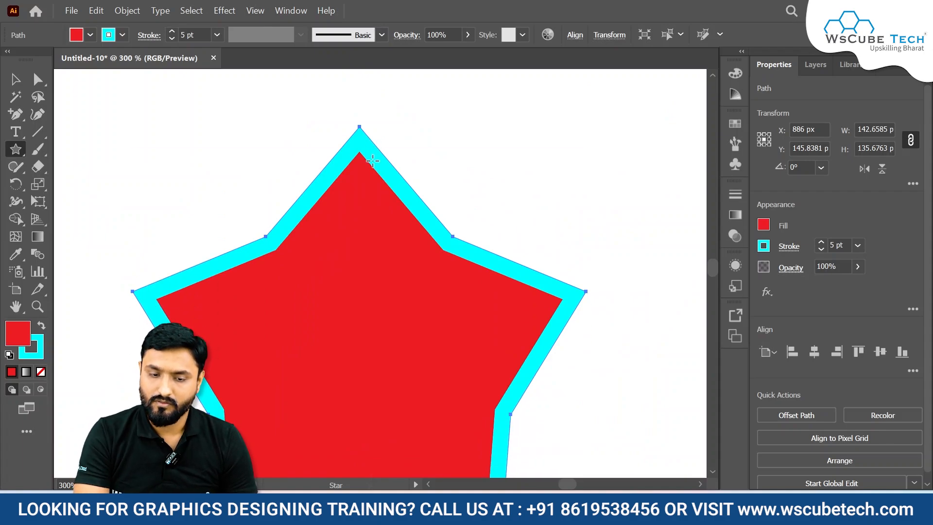
pyautogui.hscroll(-5, 372, 161)
pyautogui.hscroll(-3, 373, 161)
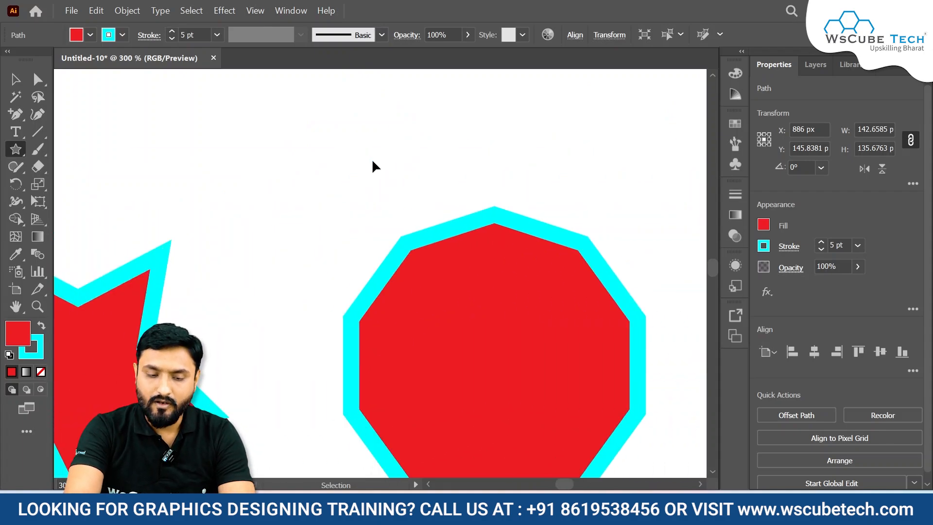
pyautogui.hotkey('ctrl', '-')
pyautogui.hotkey('ctrl', '-')
pyautogui.hscroll(-4, 372, 161)
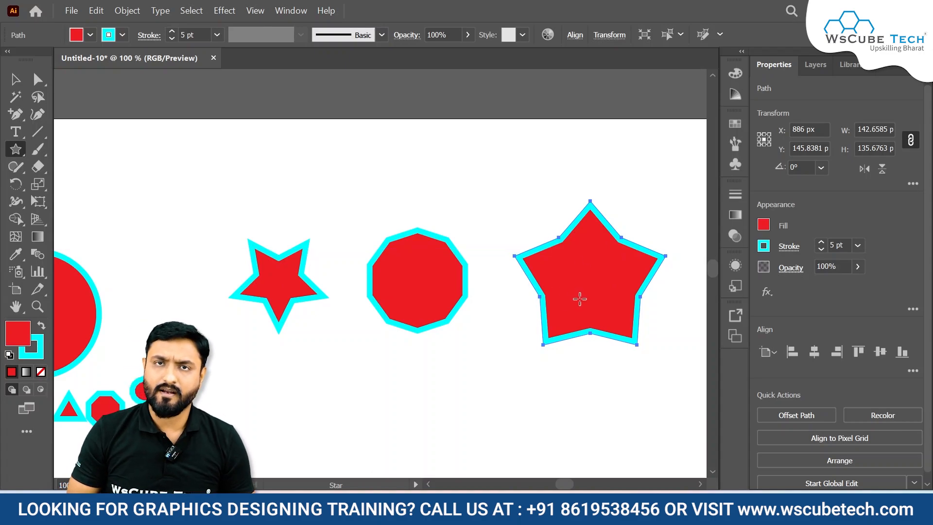
pyautogui.click(358, 377)
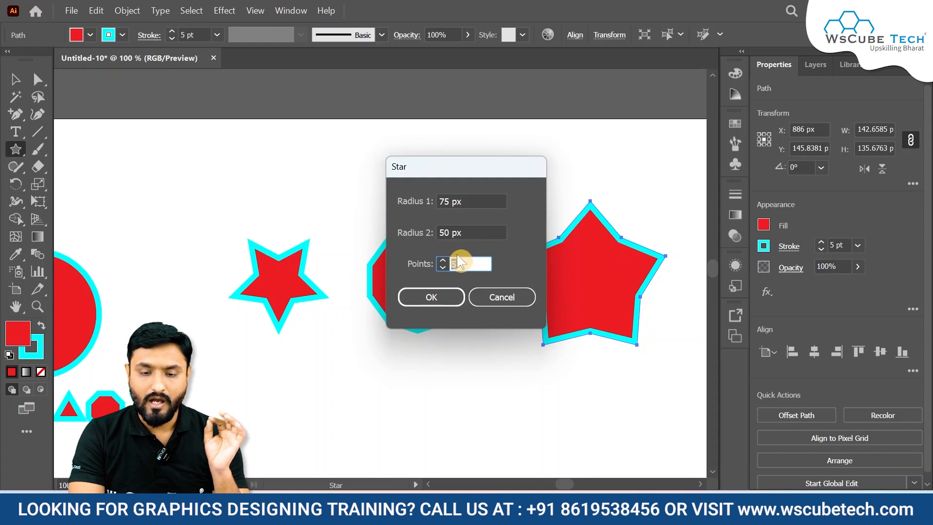
pyautogui.click(505, 300)
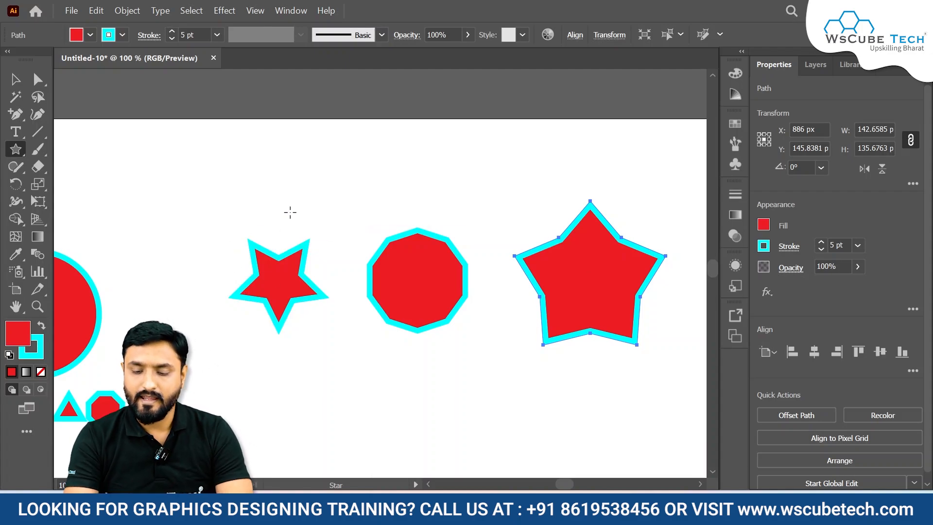
pyautogui.hotkey('ctrl', '-')
pyautogui.hotkey('ctrl', '-')
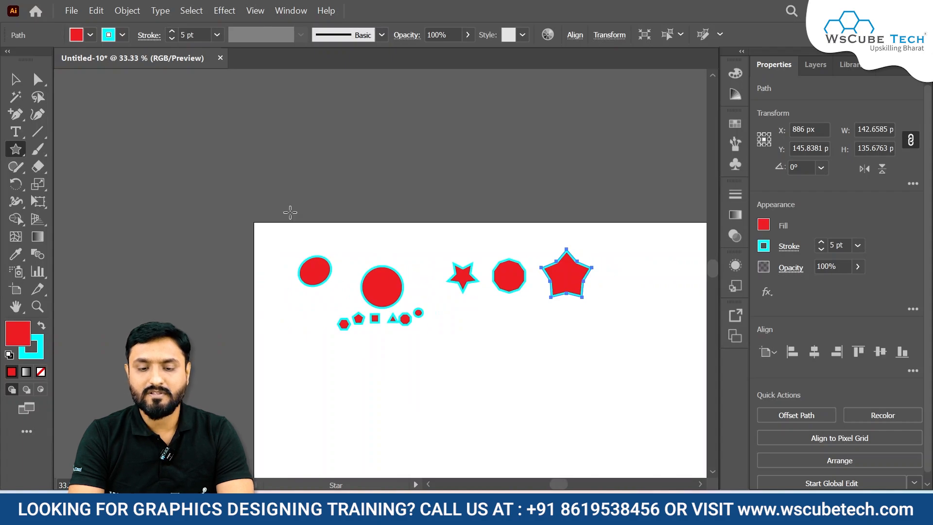
pyautogui.hotkey('ctrl', '+')
pyautogui.hotkey('ctrl', '-')
pyautogui.hotkey('ctrl', '-')
pyautogui.hotkey('ctrl', '-')
pyautogui.hotkey('ctrl', '-')
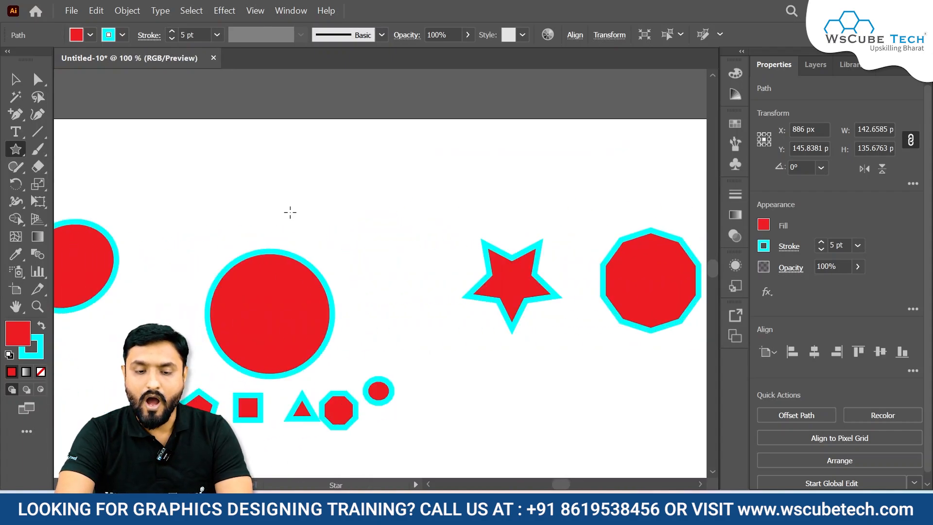
pyautogui.hotkey('ctrl', '+')
pyautogui.hotkey('ctrl', '+')
pyautogui.hotkey('ctrl', '+')
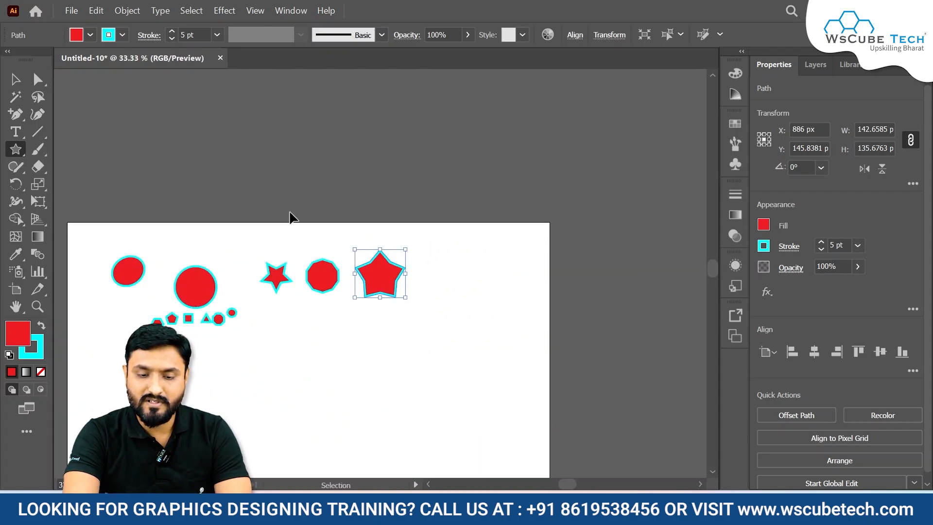
pyautogui.hotkey('ctrl', '-')
pyautogui.hotkey('ctrl', '-')
pyautogui.hotkey('ctrl', '-')
pyautogui.hotkey('ctrl', '-')
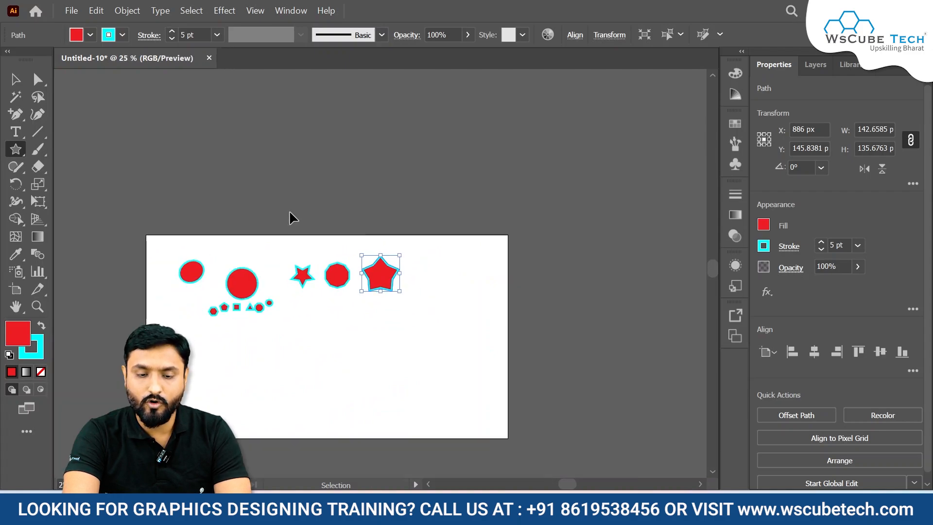
pyautogui.hotkey('ctrl', '+')
pyautogui.hotkey('ctrl', '+')
pyautogui.hotkey('ctrl', '+')
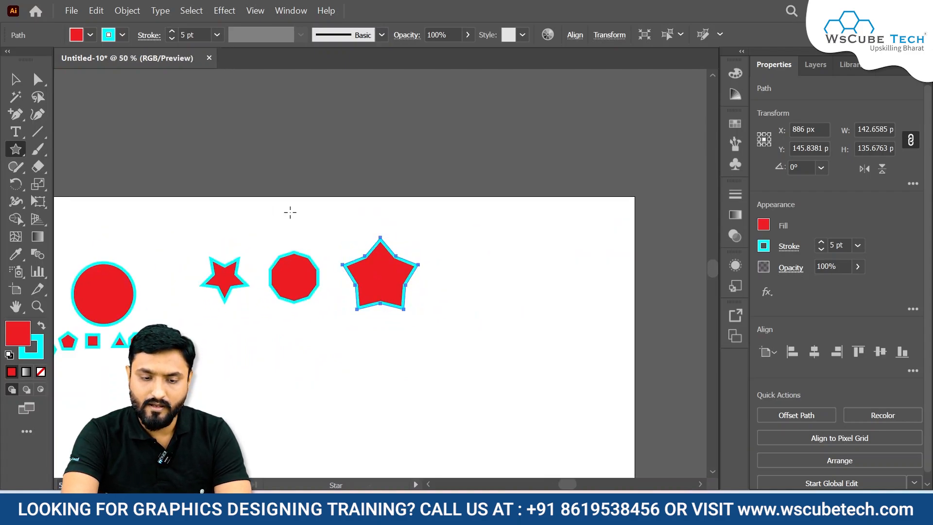
pyautogui.hotkey('ctrl', '+')
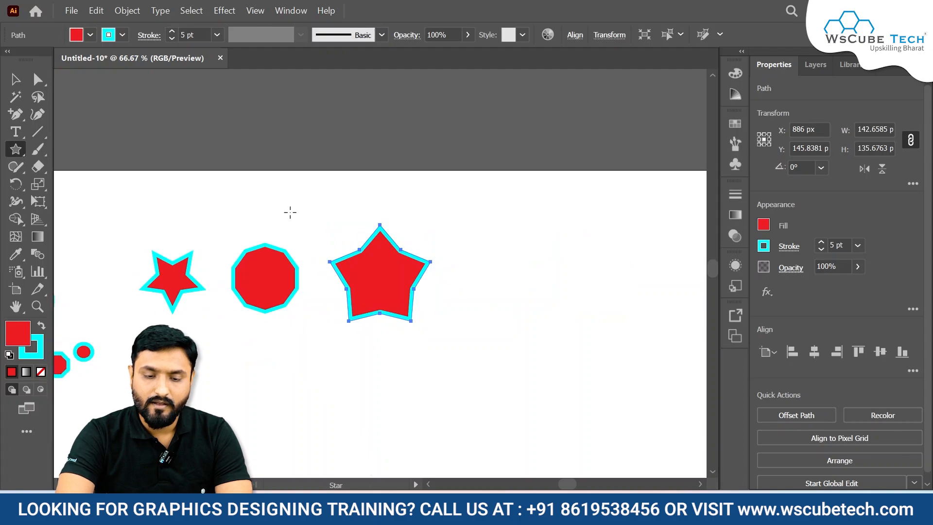
pyautogui.hscroll(-5, 290, 212)
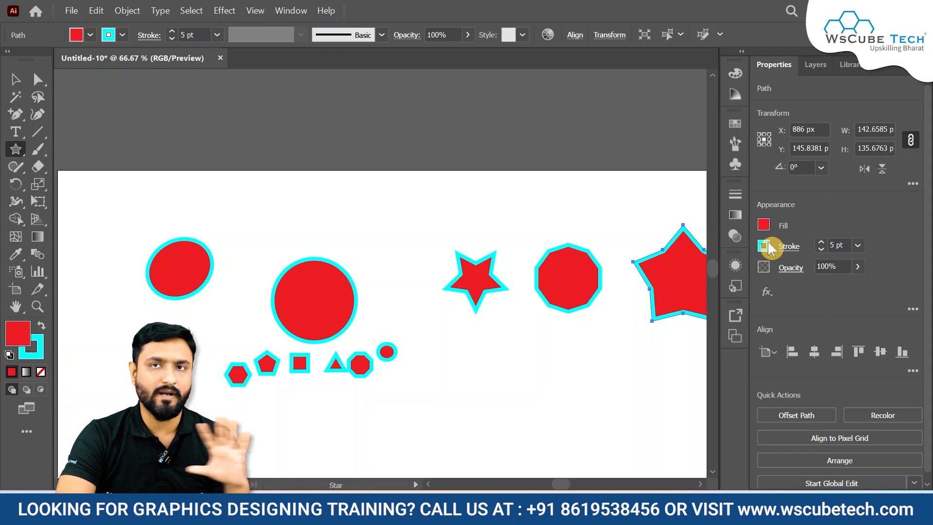
pyautogui.click(13, 150)
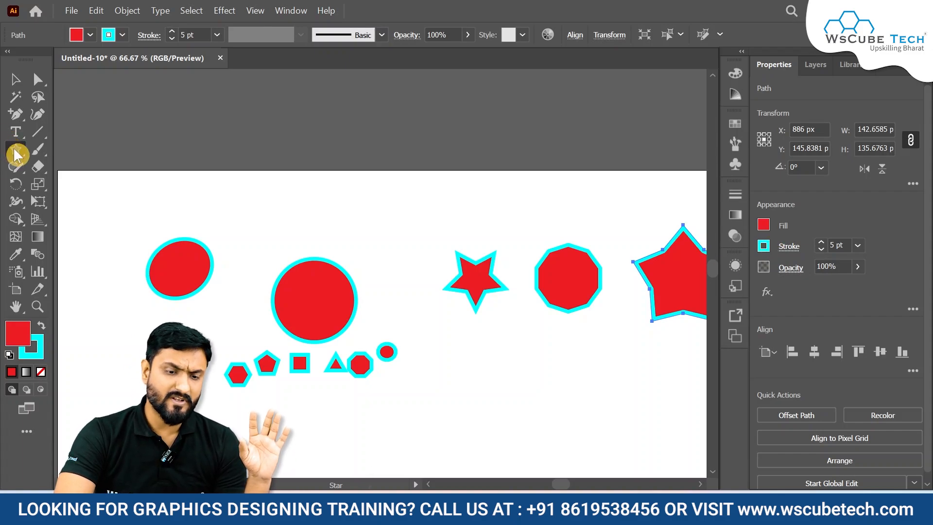